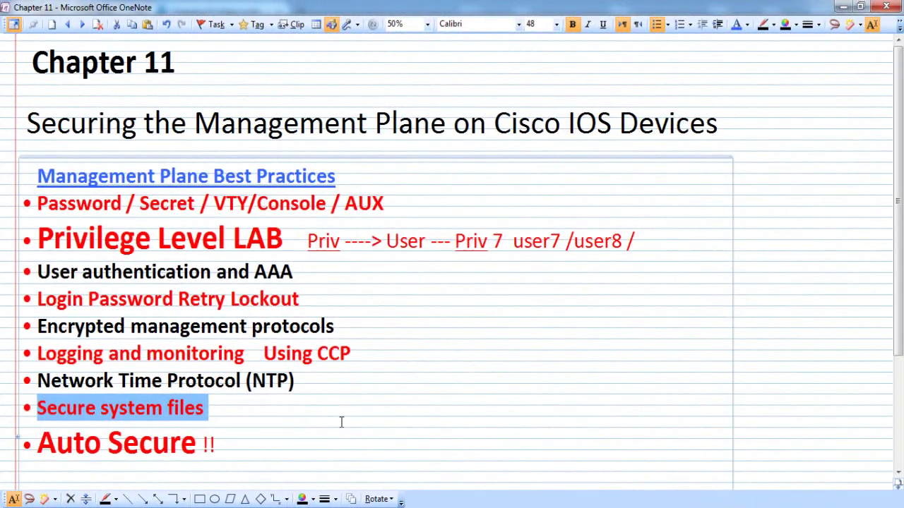
- Highlight the CCP, Privilege Level LAB and Auto Secure entries in the Management Plane Best Practices list
left_click(342, 422)
left_click_drag(357, 354, 316, 355)
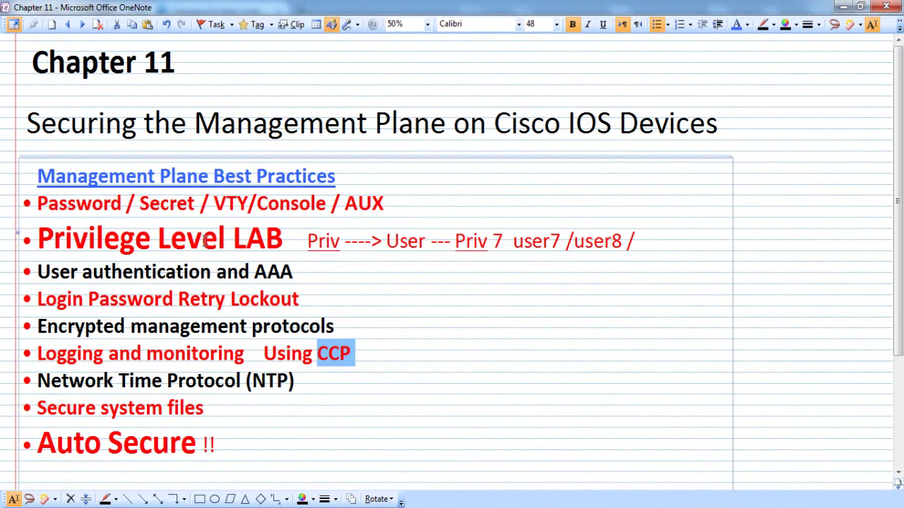
left_click_drag(43, 240, 284, 249)
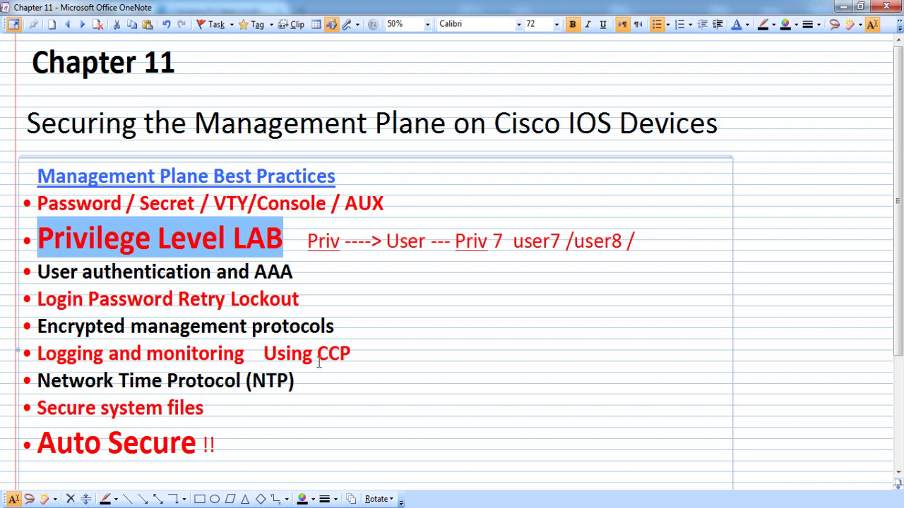
left_click_drag(317, 354, 349, 356)
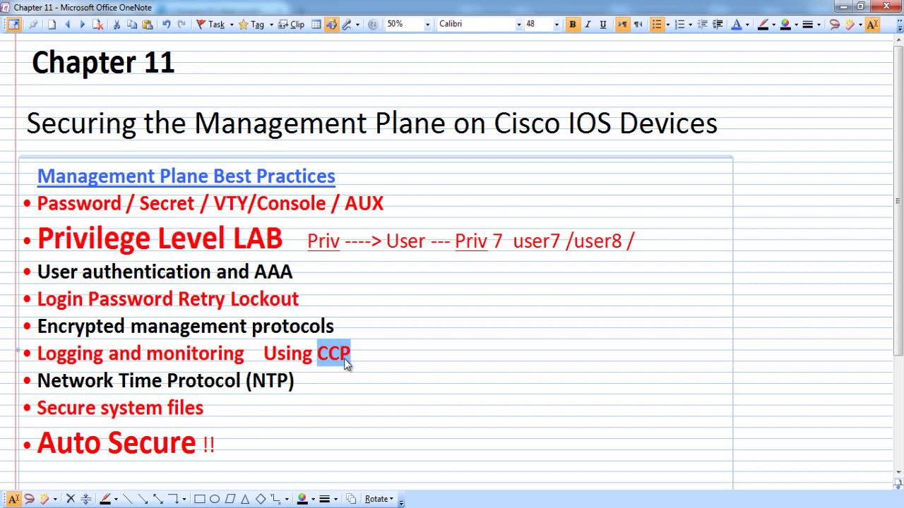
left_click(207, 447)
left_click_drag(207, 446, 37, 451)
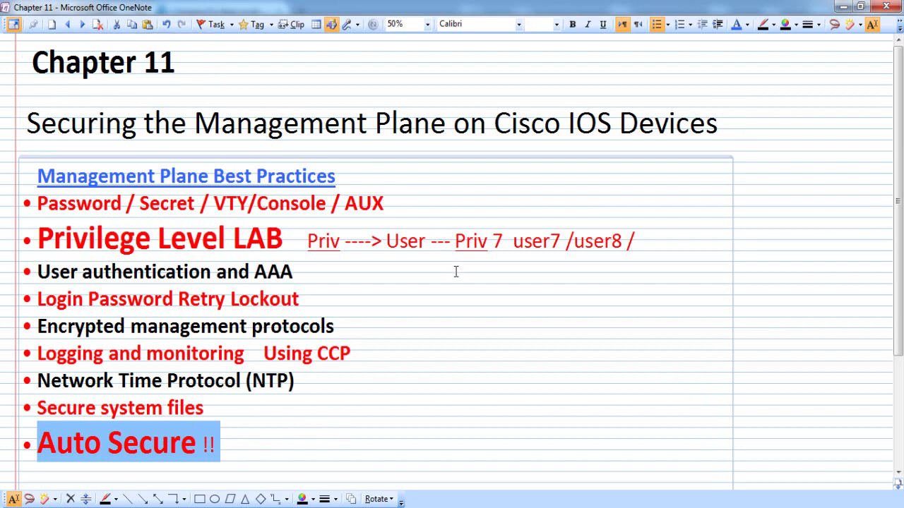
left_click_drag(353, 352, 319, 362)
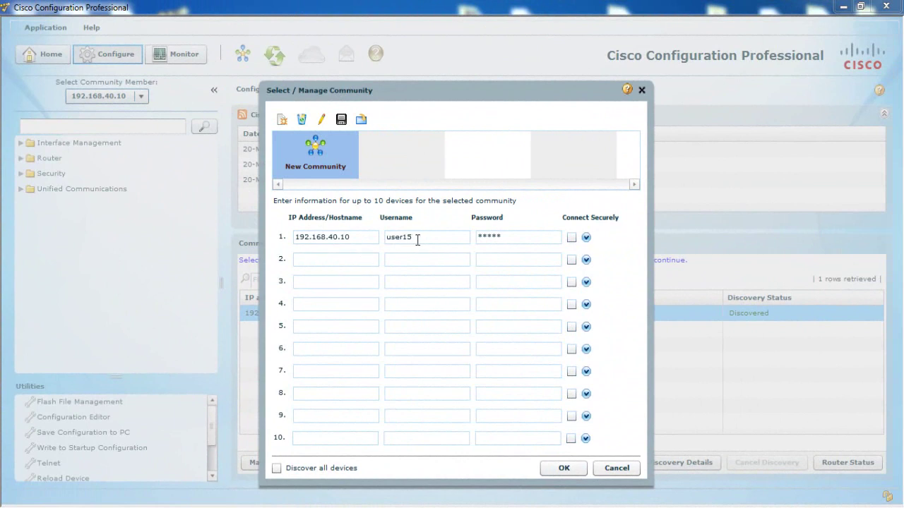
- Switch to Cisco Configuration Professional, review the user15 username for 192.168.40.10 in the community details, and close the dialog
left_click_drag(418, 241, 386, 242)
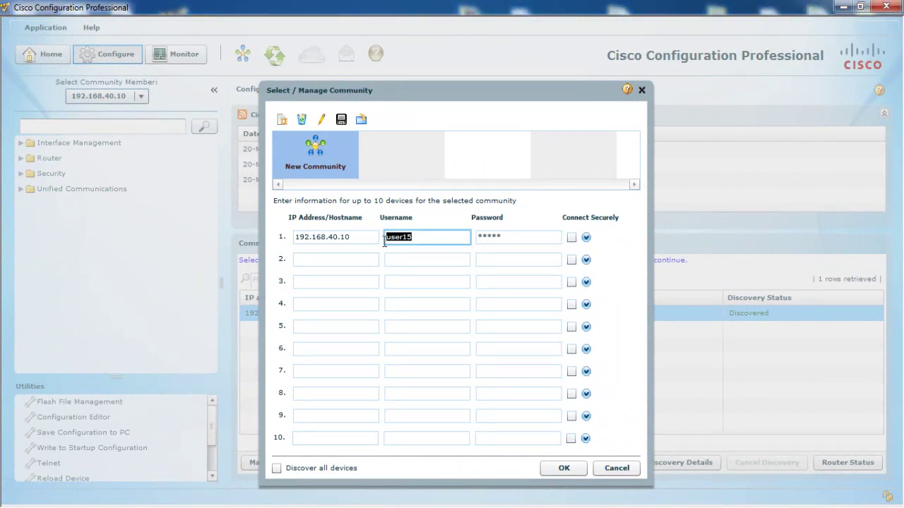
mouse_move(345, 506)
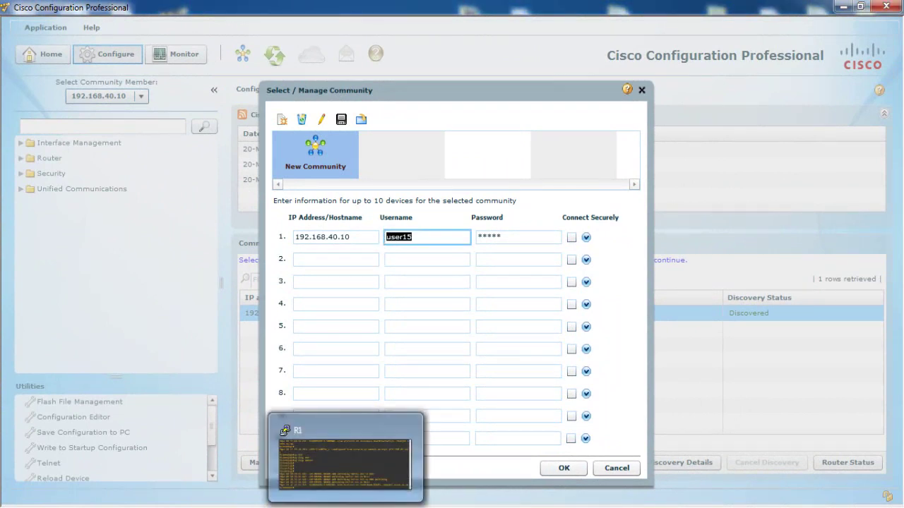
key("alt+Tab")
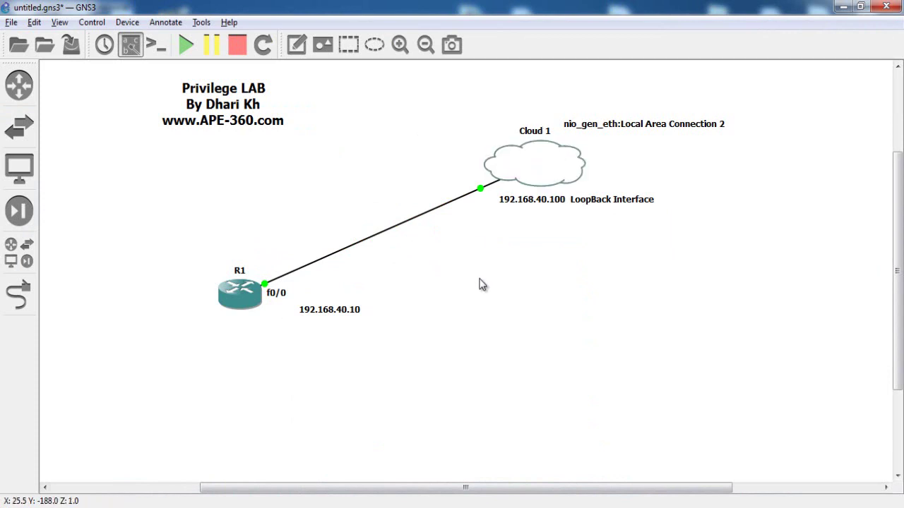
mouse_move(71, 476)
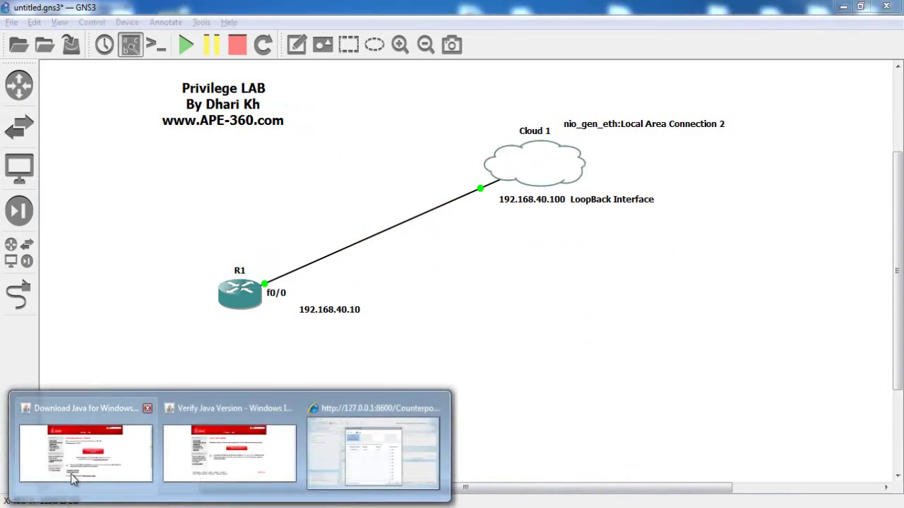
left_click(399, 459)
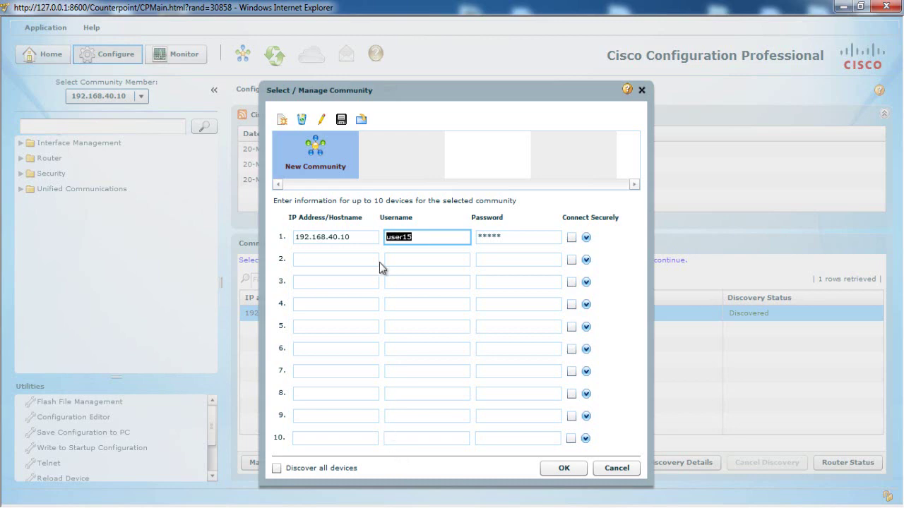
left_click_drag(413, 238, 380, 238)
left_click(641, 91)
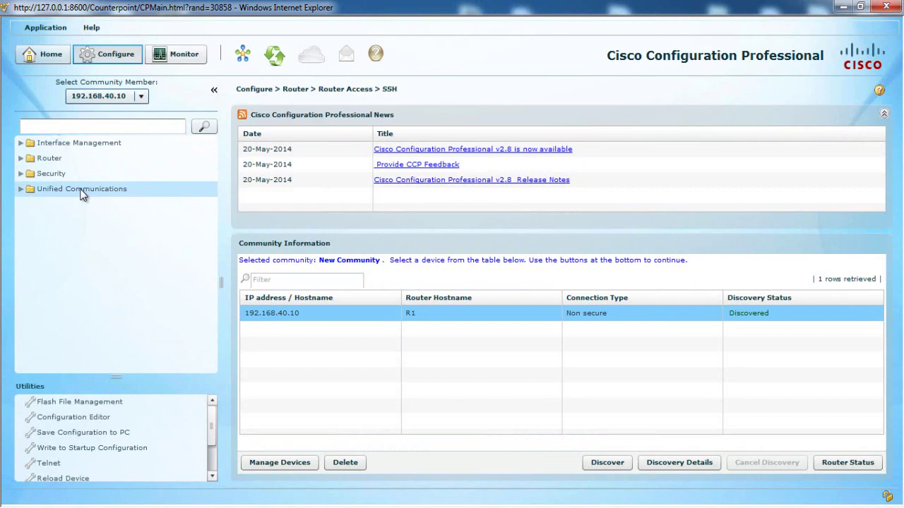
- Examine the Device and Secret Password settings in the device properties under Router Options, and dismiss the dialog
left_click(21, 159)
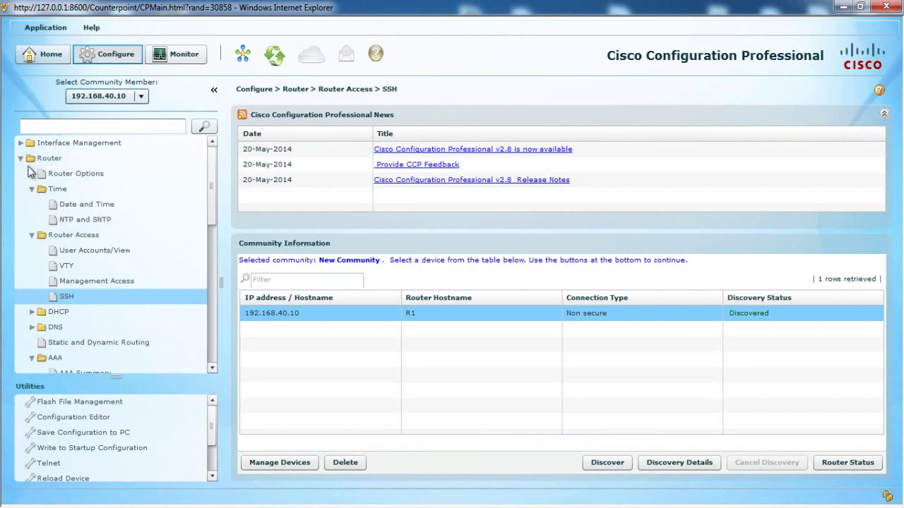
left_click(57, 174)
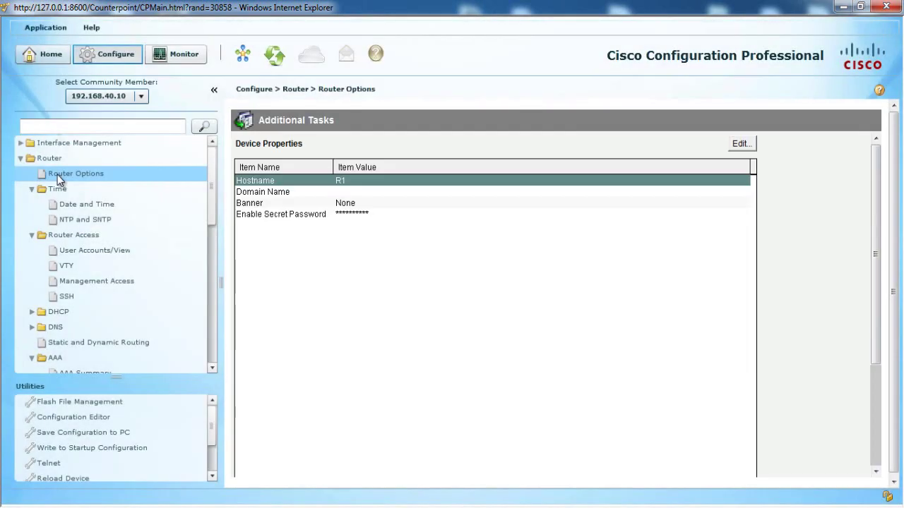
left_click(739, 144)
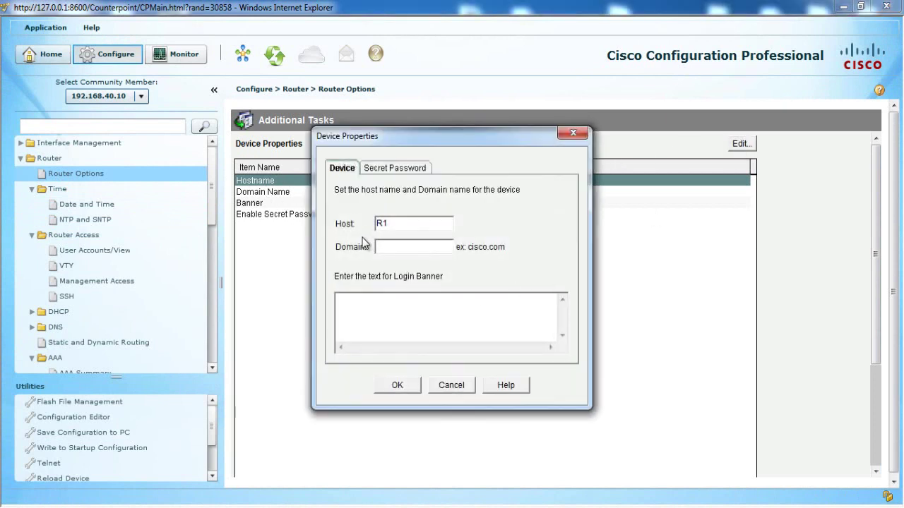
left_click(395, 168)
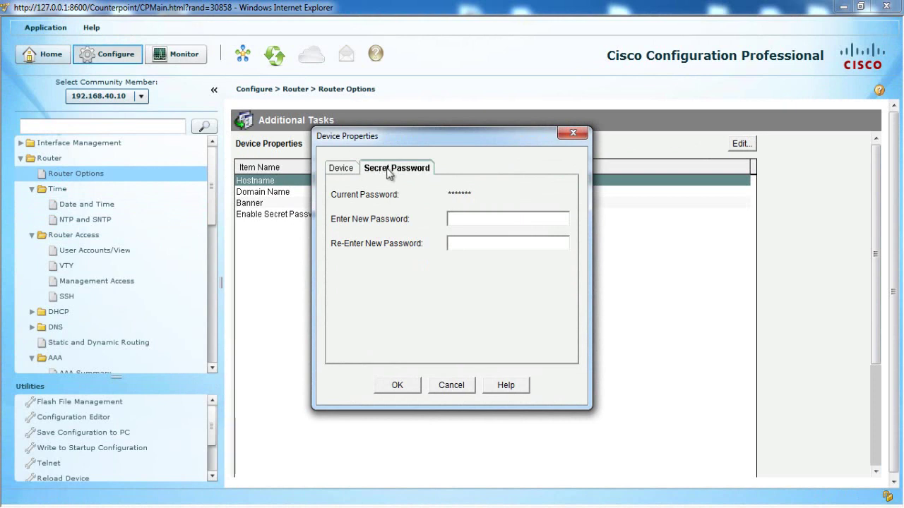
left_click(457, 385)
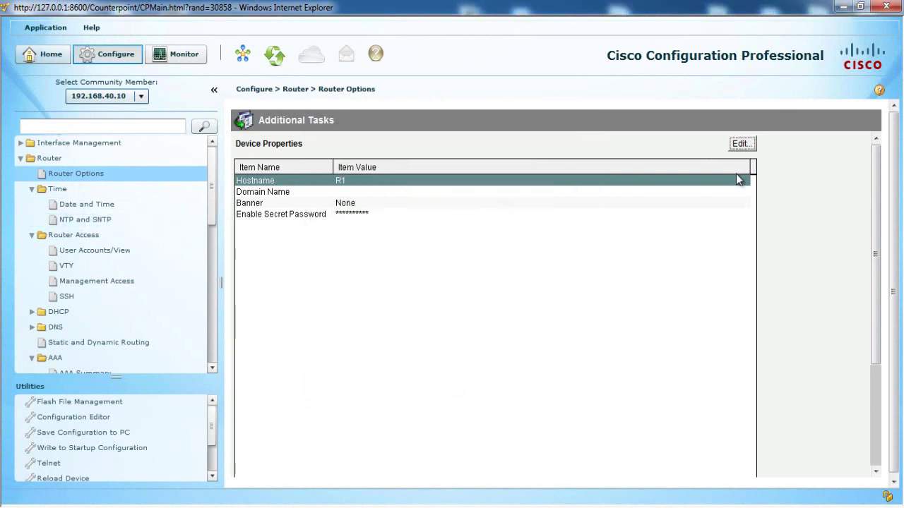
- Set the router's login banner to "This is the APE-360 Router !!" in the device properties
left_click(741, 143)
left_click(404, 246)
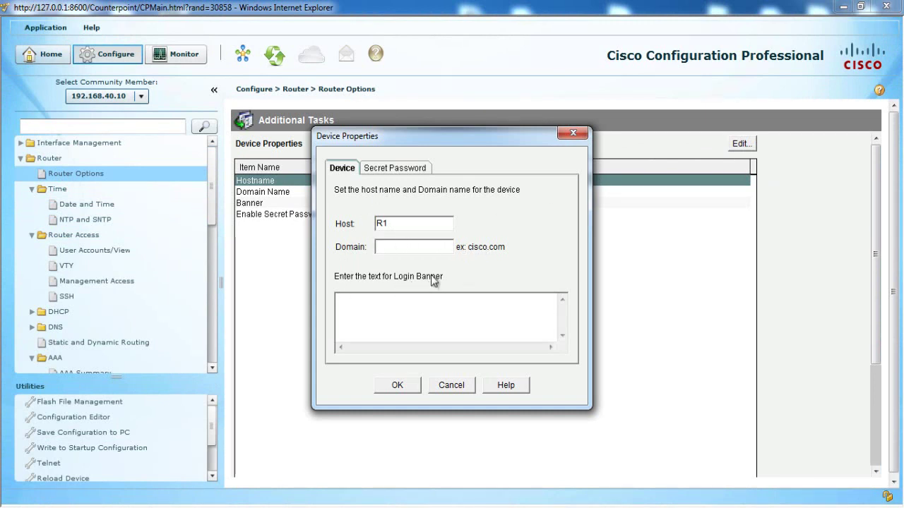
left_click(363, 313)
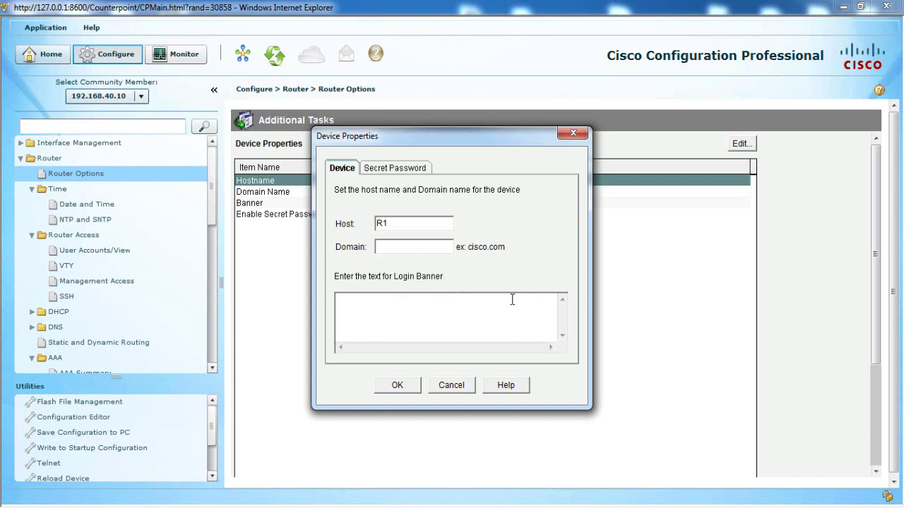
type("This is the APE-360 ")
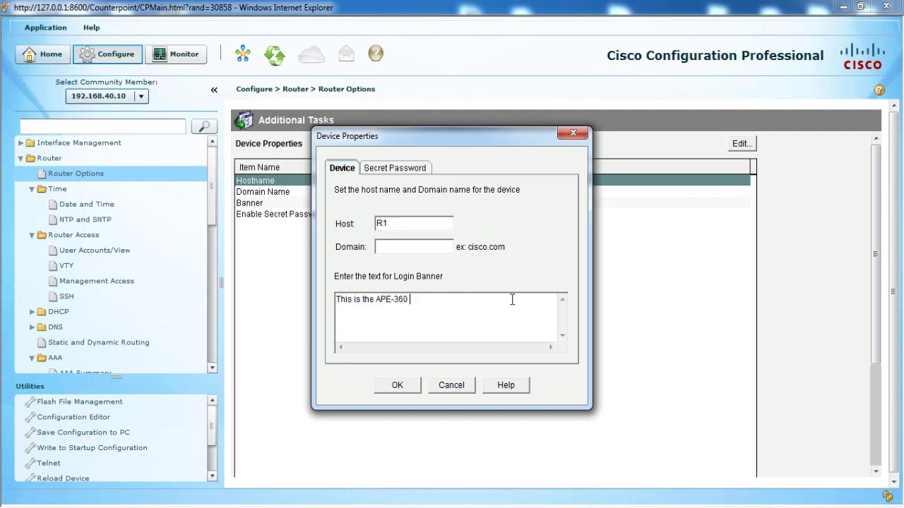
type("Router !!")
left_click(412, 387)
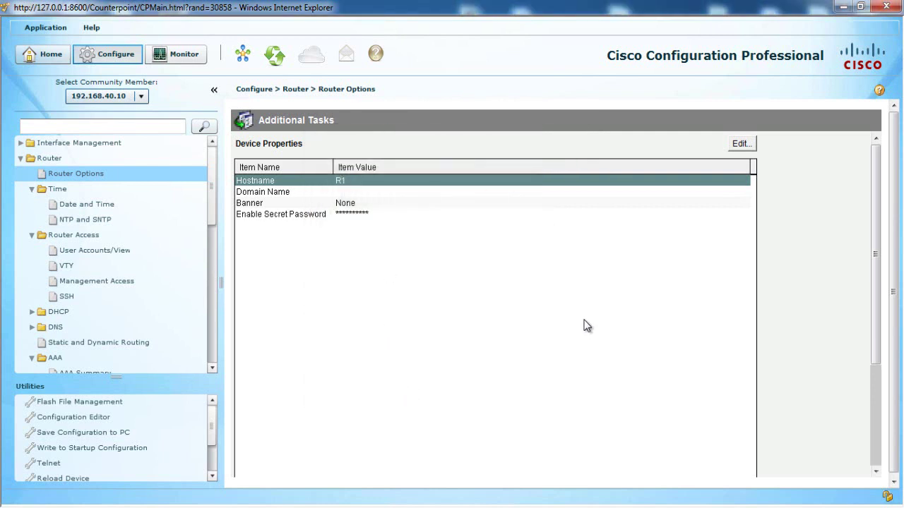
- Deliver the login banner command to the router's running configuration and close the delivery status
scroll(876, 293, "down", 3)
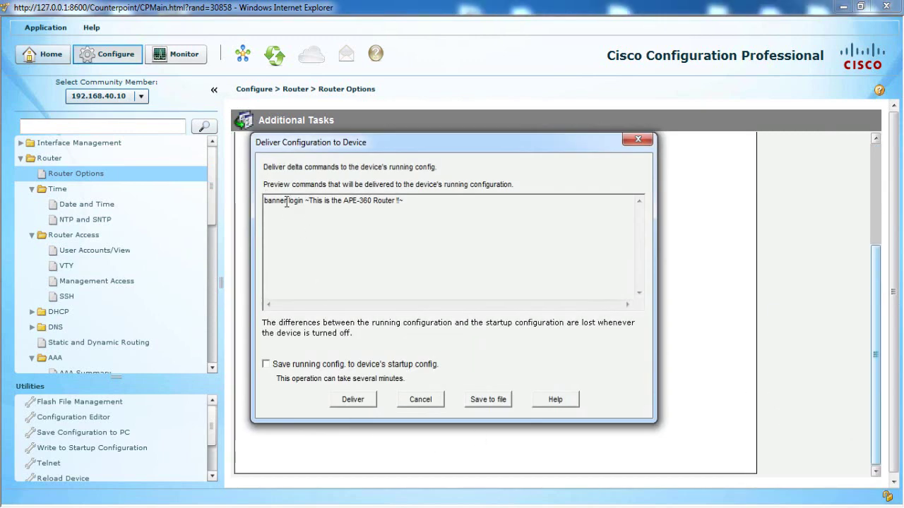
left_click(356, 399)
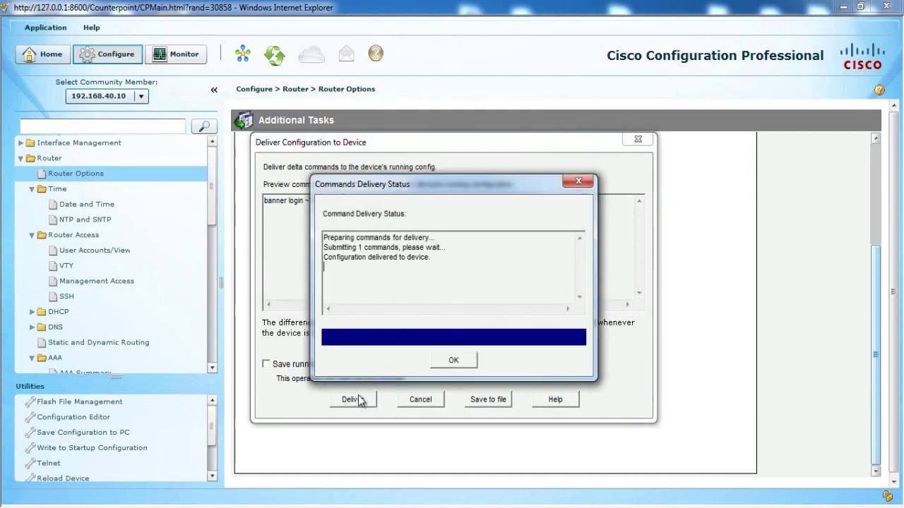
left_click(453, 362)
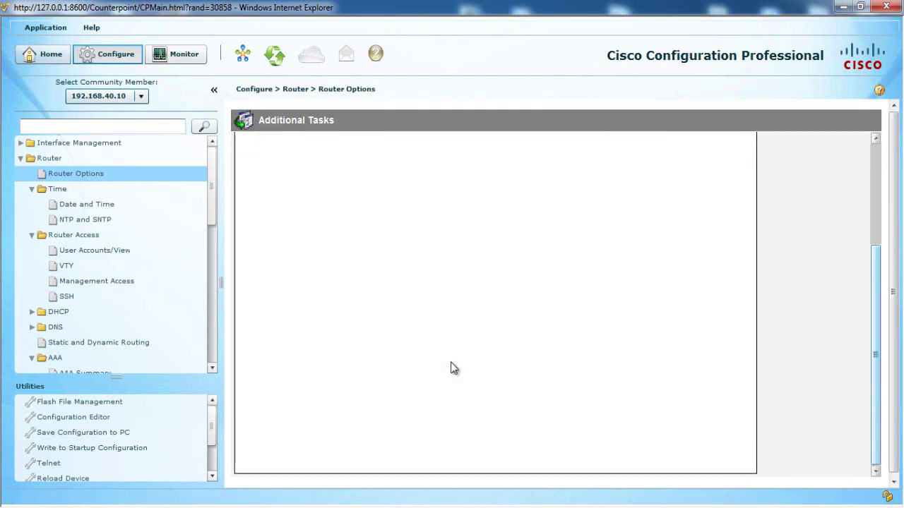
- Examine the router's Date and Time properties and close them
left_click(63, 208)
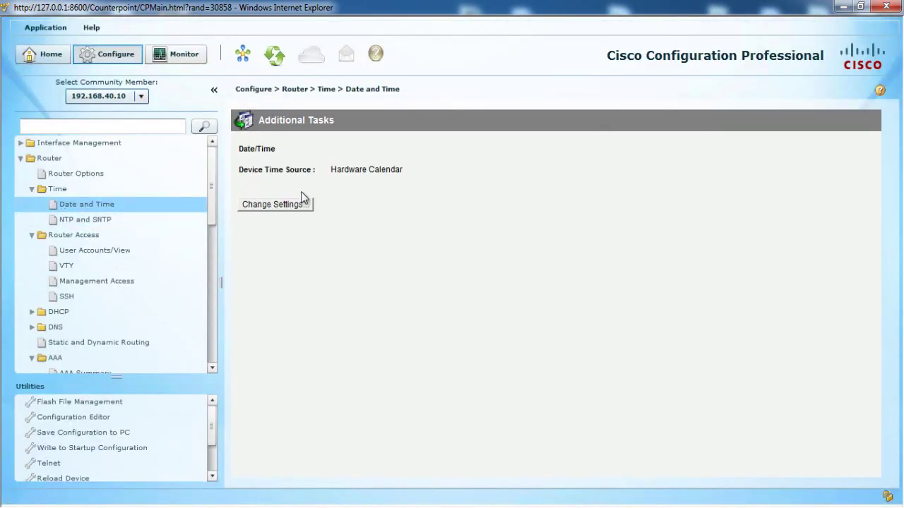
left_click(279, 208)
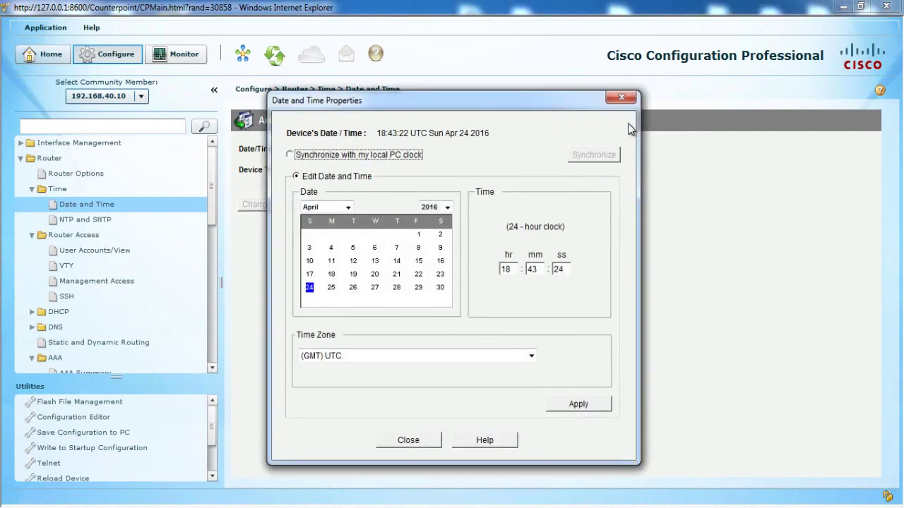
left_click(624, 104)
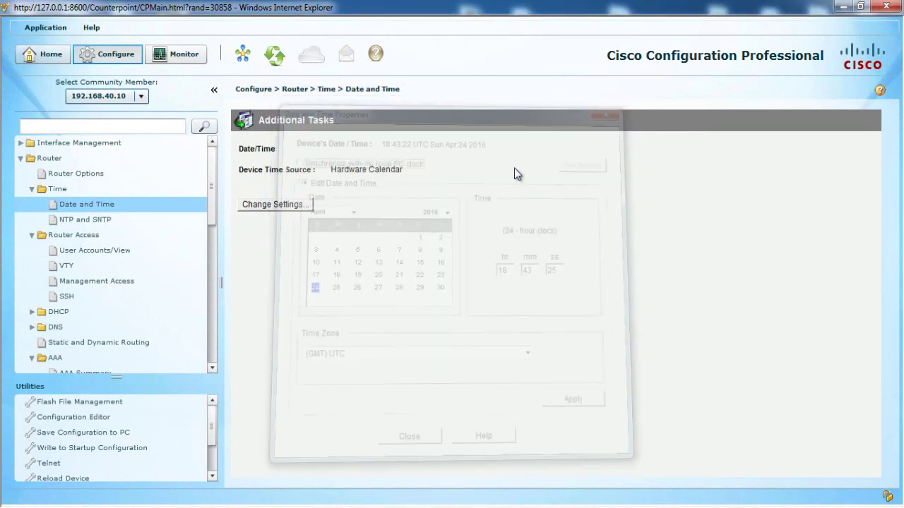
- Examine the NTP server entry form under NTP and SNTP, enabling its Authentication Key option, and cancel the form
left_click(82, 223)
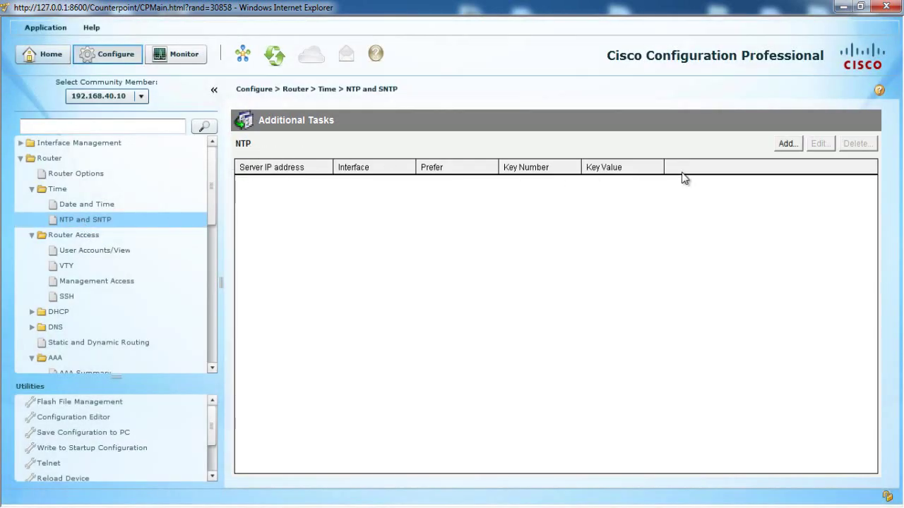
left_click(796, 143)
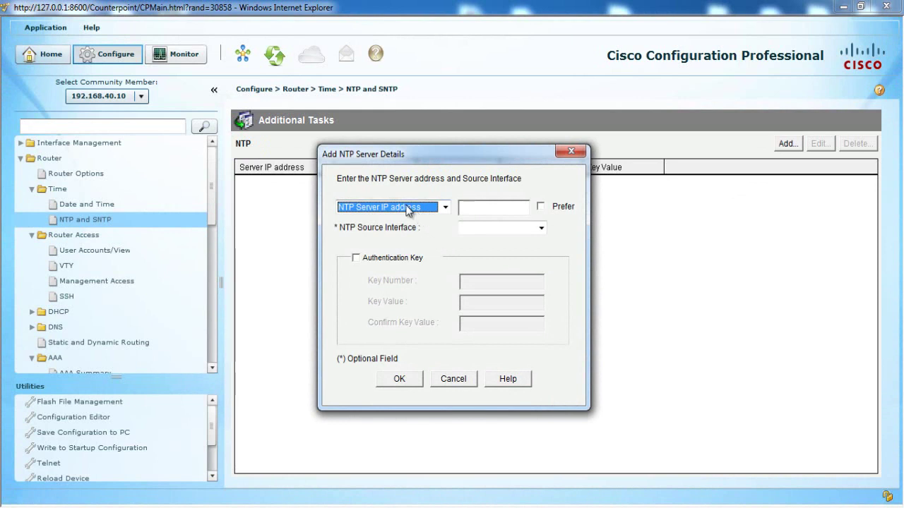
left_click(487, 208)
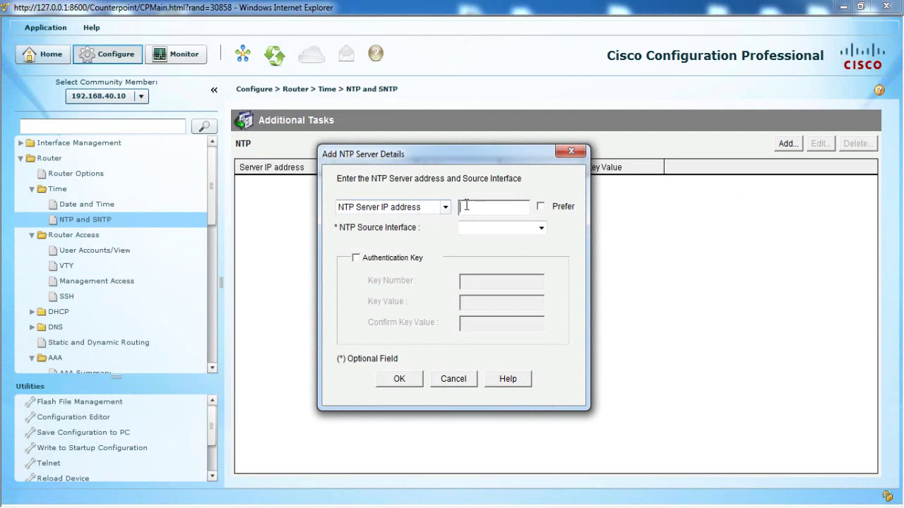
left_click(364, 260)
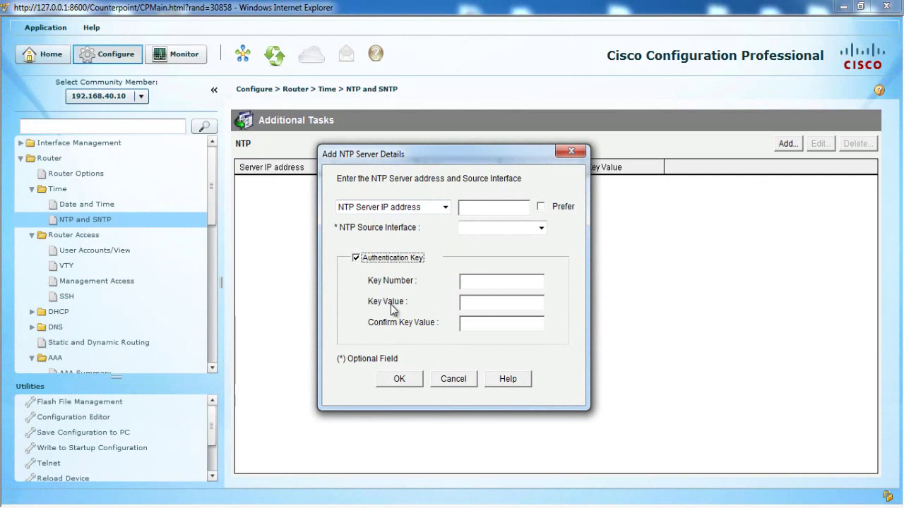
left_click(452, 380)
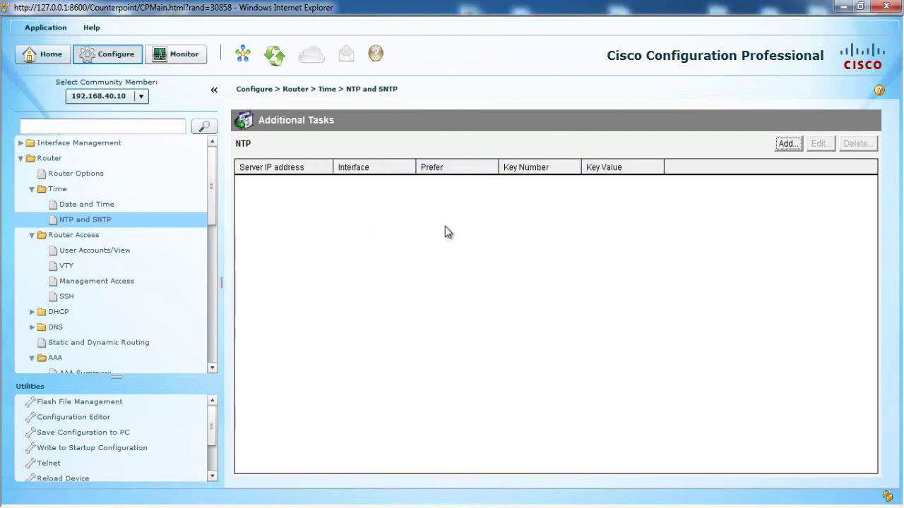
- Collapse the Time folder and show the router's User Accounts/View list under Router Access
left_click(43, 188)
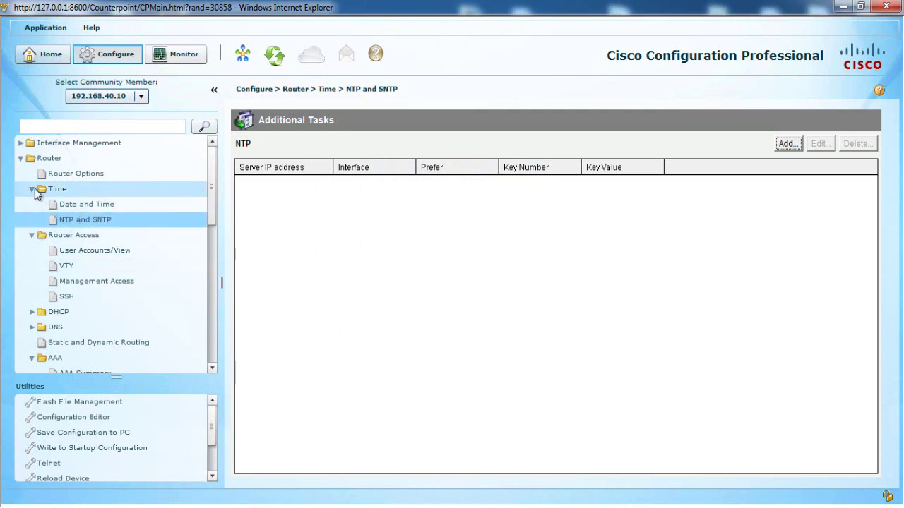
left_click(32, 188)
left_click(20, 158)
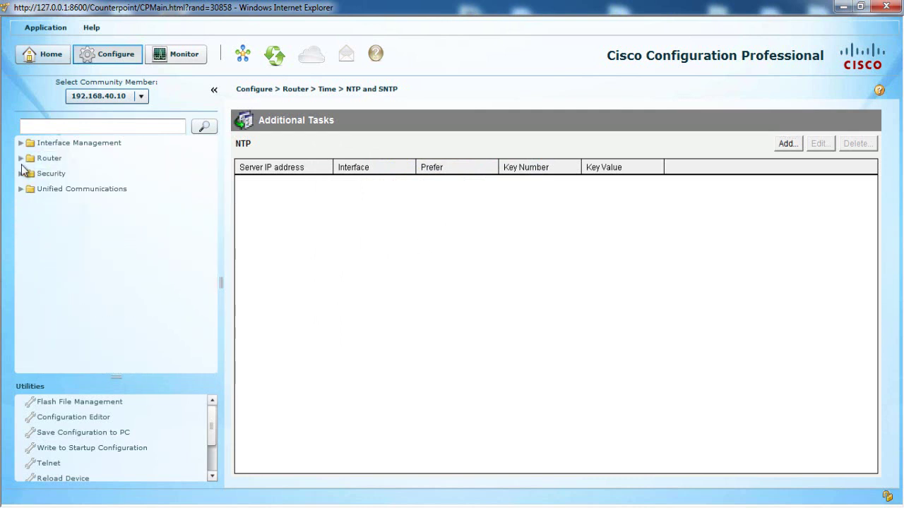
left_click(21, 159)
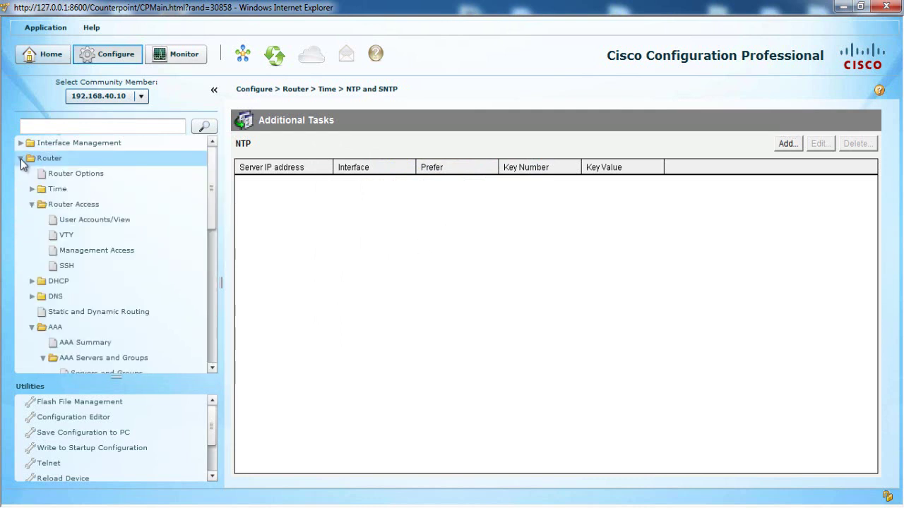
left_click(89, 220)
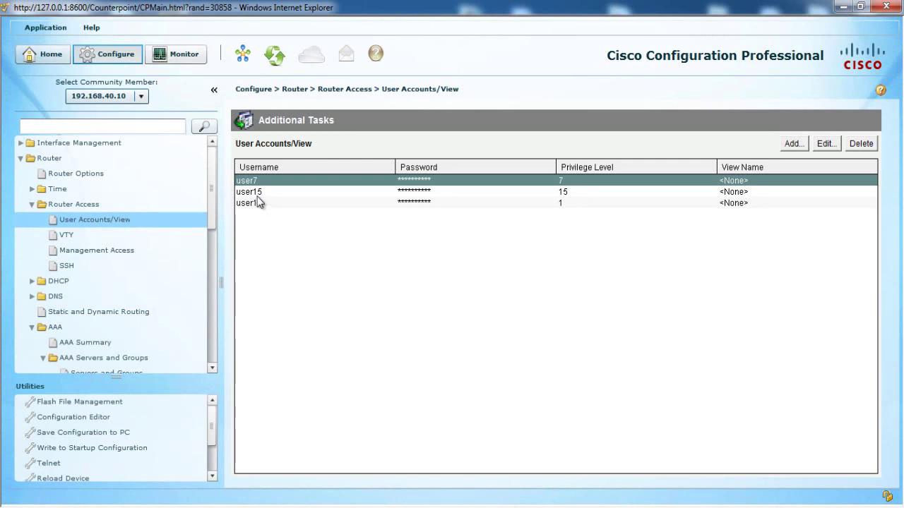
- Open the user7 account for editing and examine the available privilege levels
left_click(826, 144)
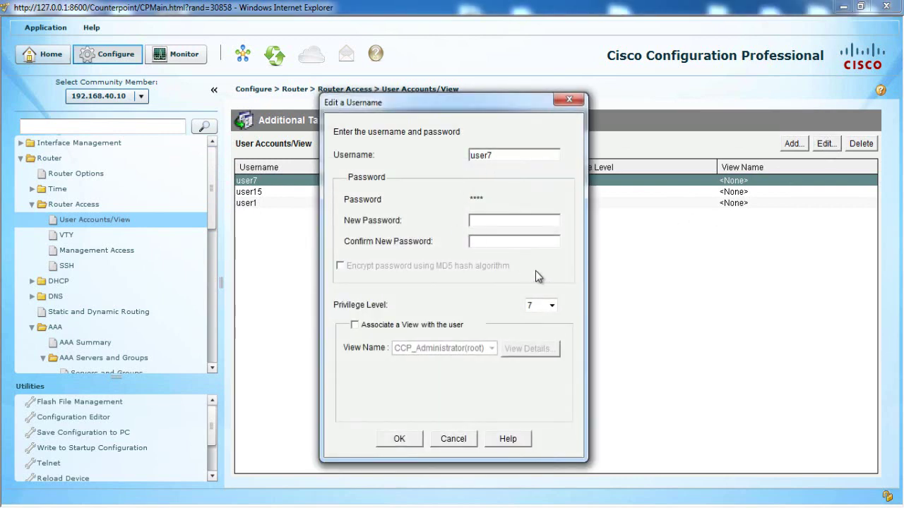
left_click(550, 305)
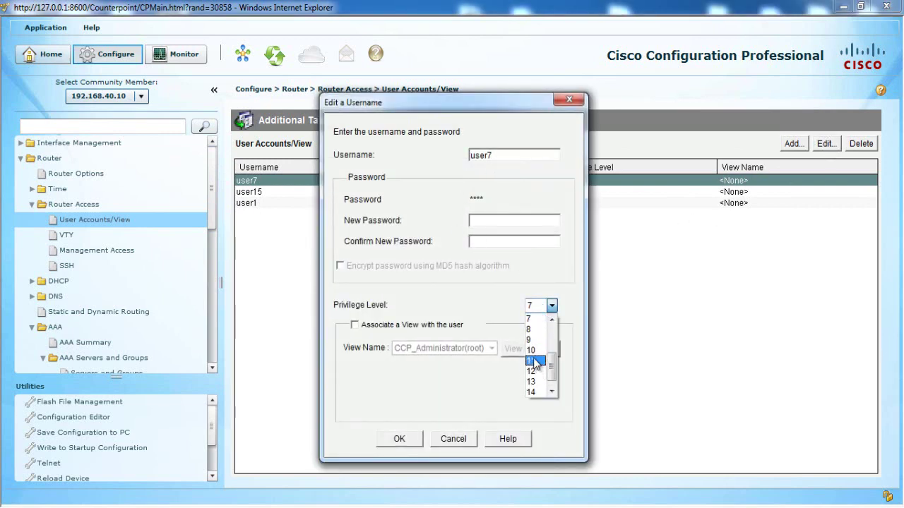
left_click(349, 311)
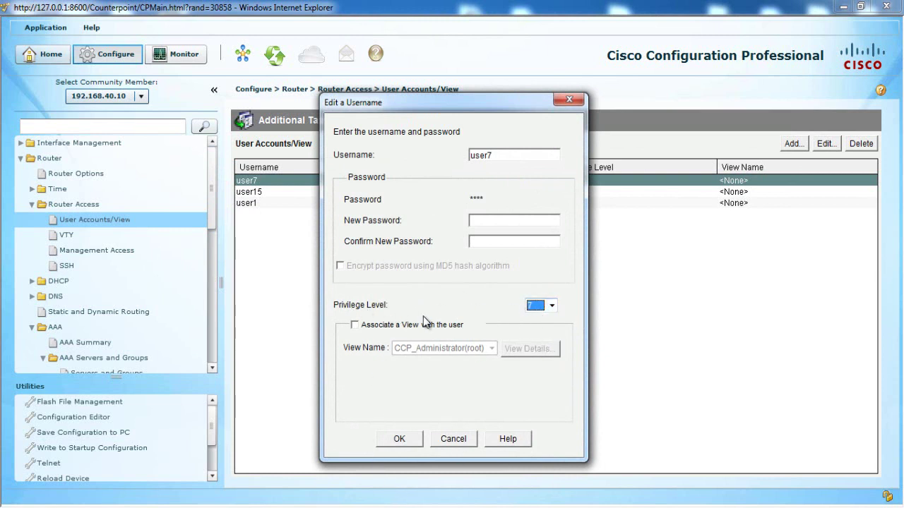
key("alt+Tab")
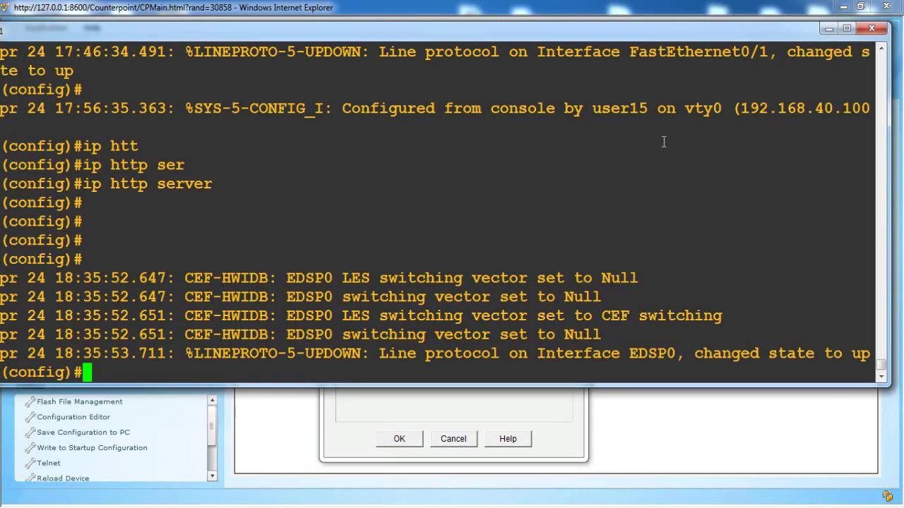
left_click(830, 29)
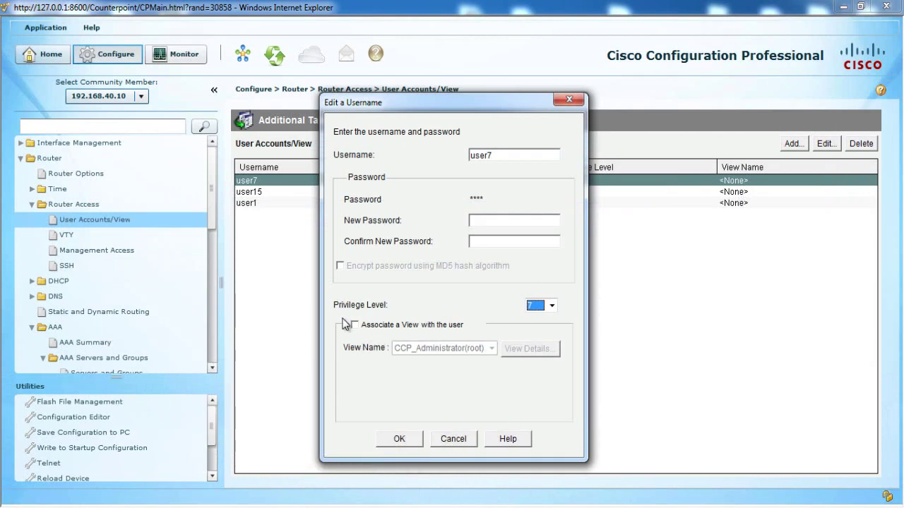
- Enable associating a view with user7 and review the details of the CCP_Administrator(root) view
left_click(356, 327)
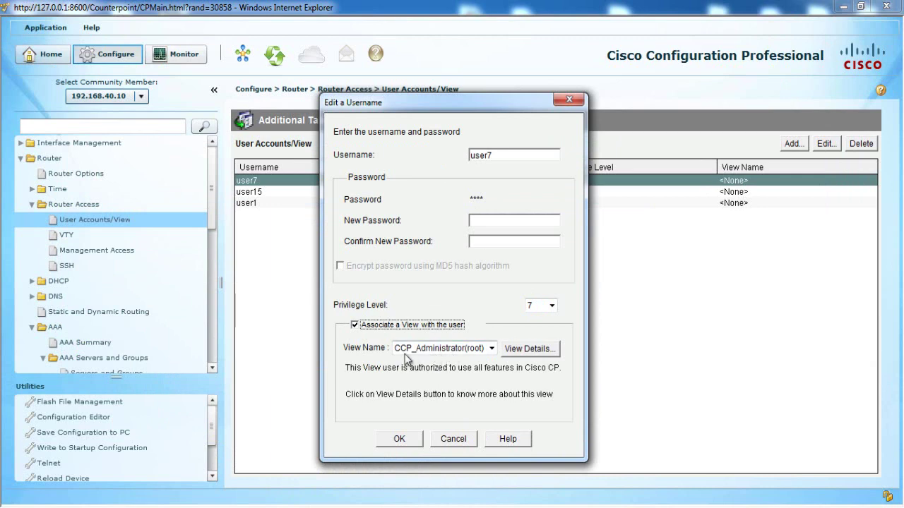
left_click(534, 349)
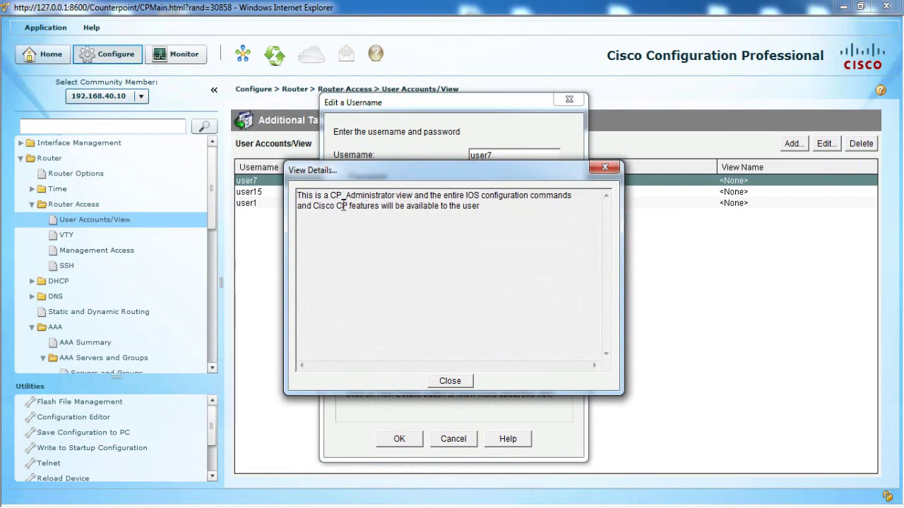
left_click_drag(344, 209, 484, 210)
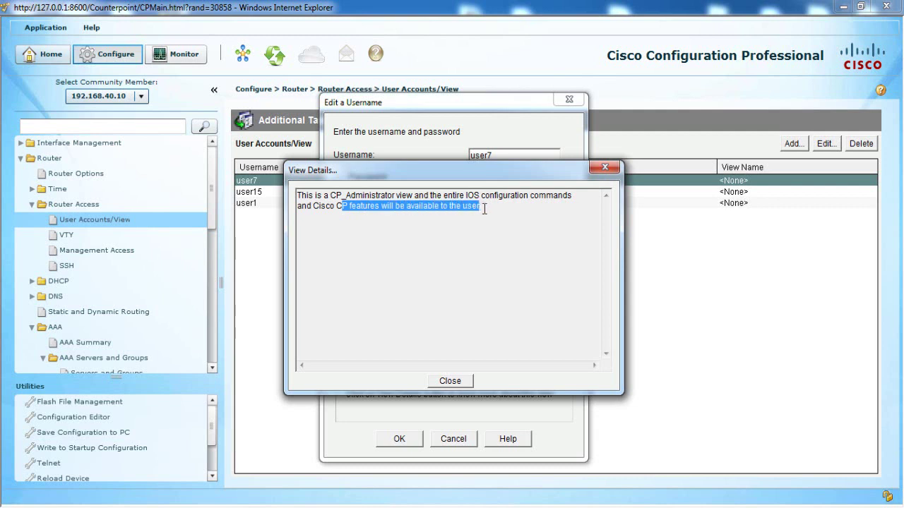
left_click(448, 382)
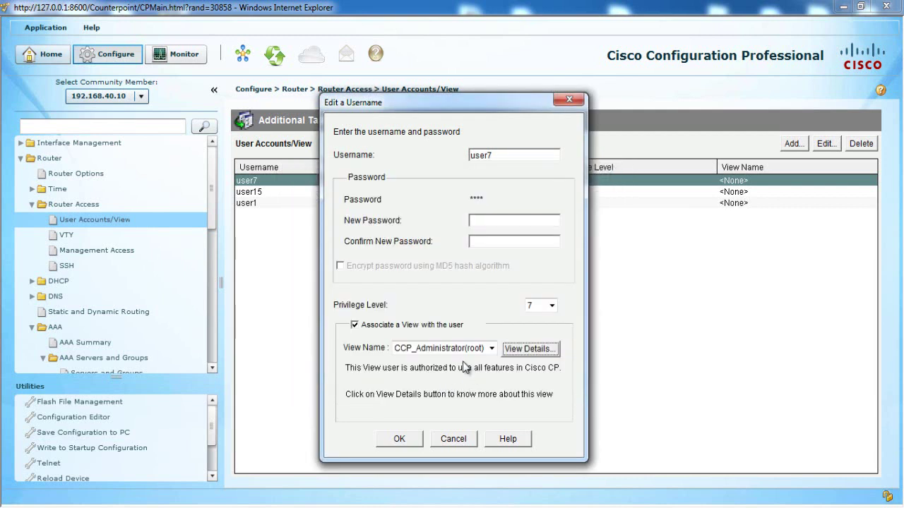
- Choose the CCP_Monitor view for user7 and examine the commands it permits
left_click(457, 347)
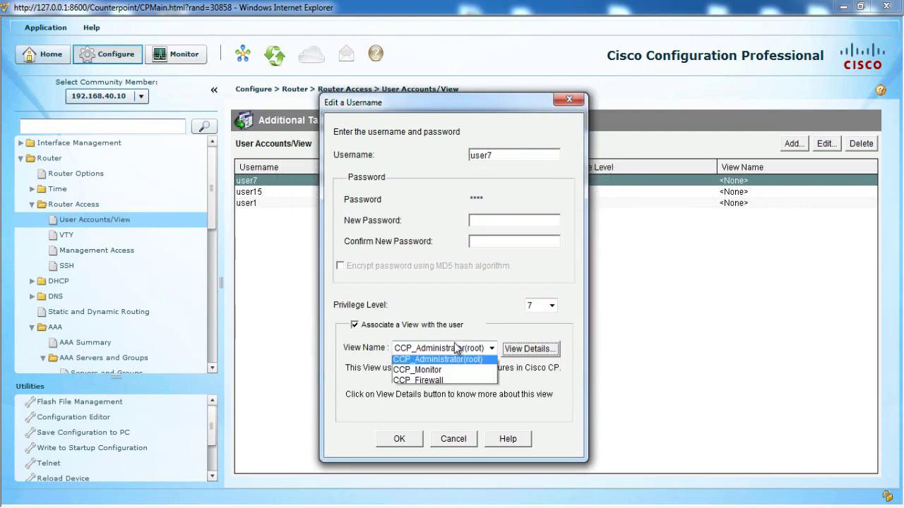
left_click(439, 379)
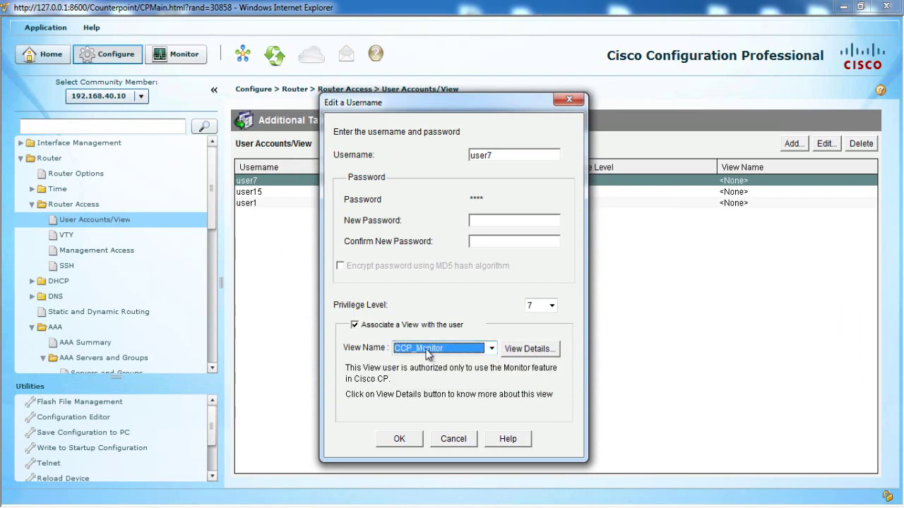
left_click(528, 351)
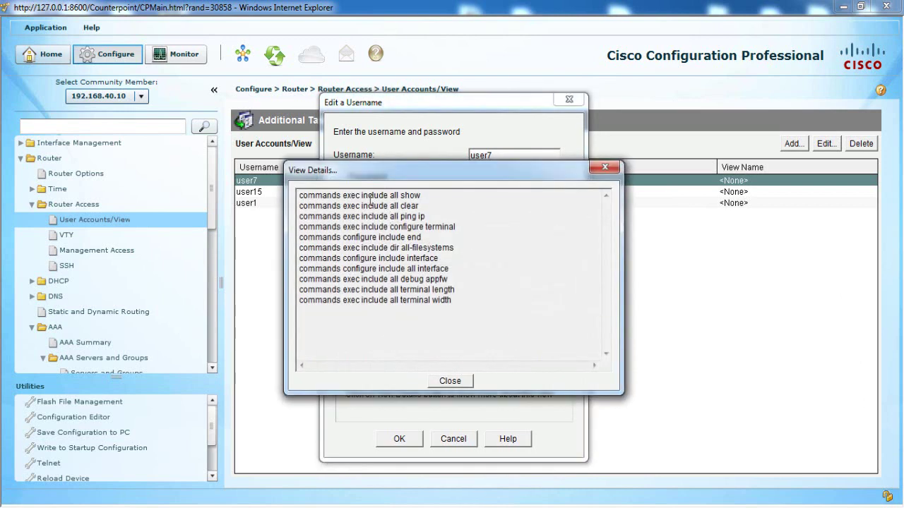
left_click_drag(388, 195, 422, 196)
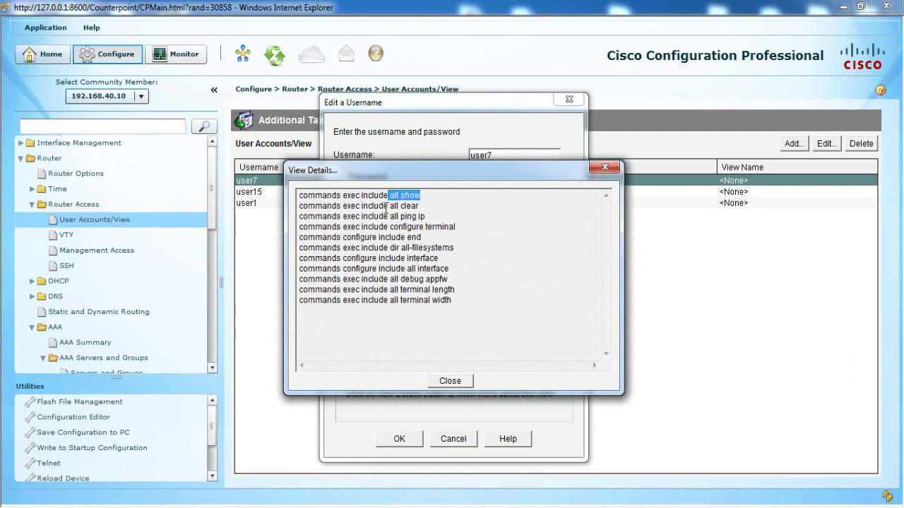
left_click_drag(384, 216, 434, 221)
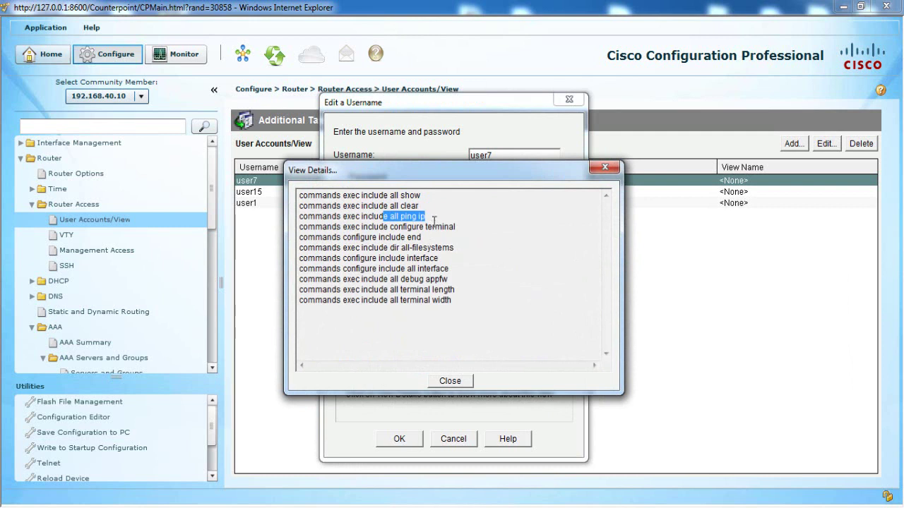
left_click_drag(384, 289, 456, 289)
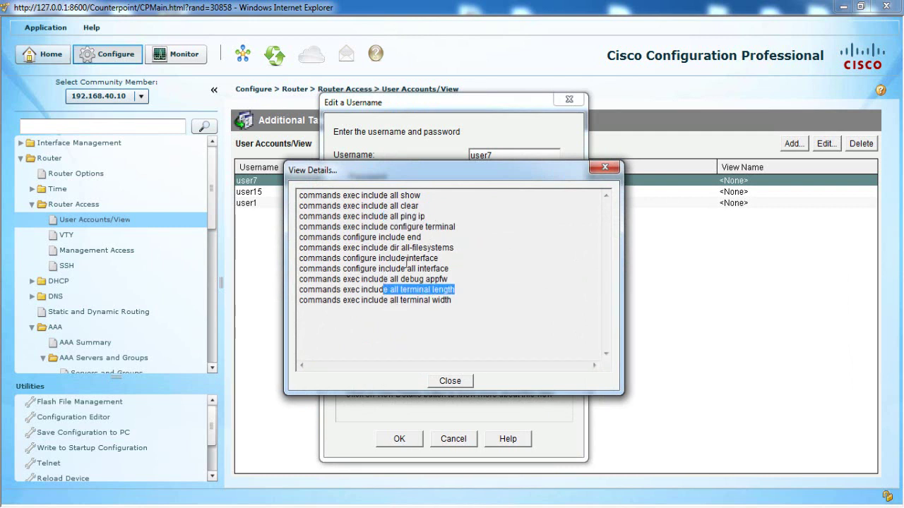
left_click_drag(401, 258, 440, 258)
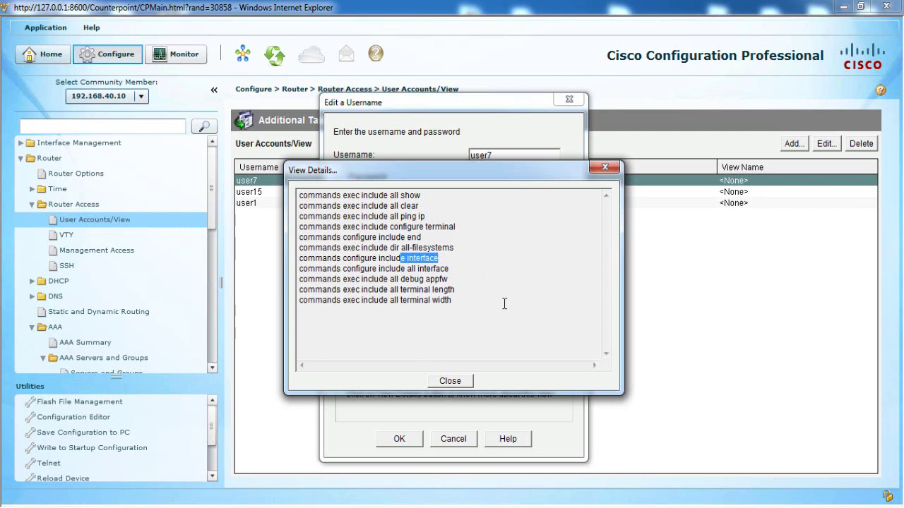
left_click(465, 383)
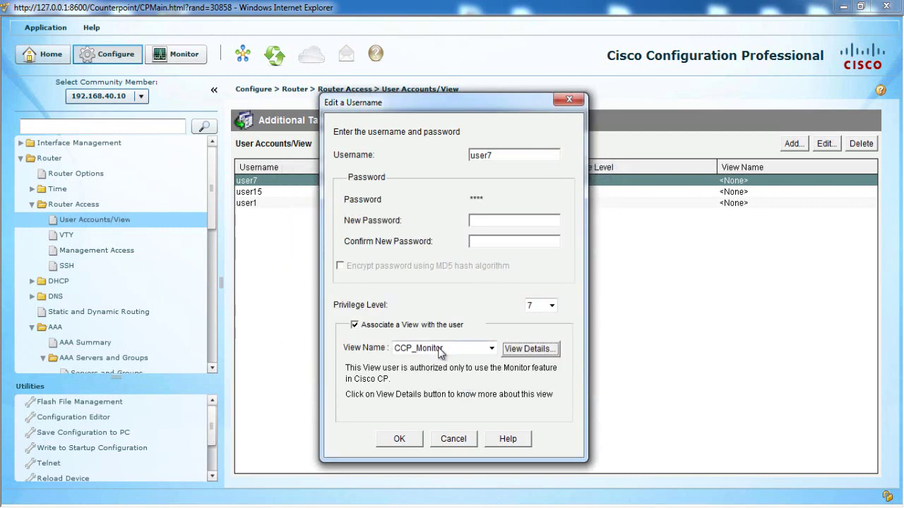
- Choose the CCP_Firewall view for user7, examine its permitted commands, and cancel the account edit
left_click(480, 349)
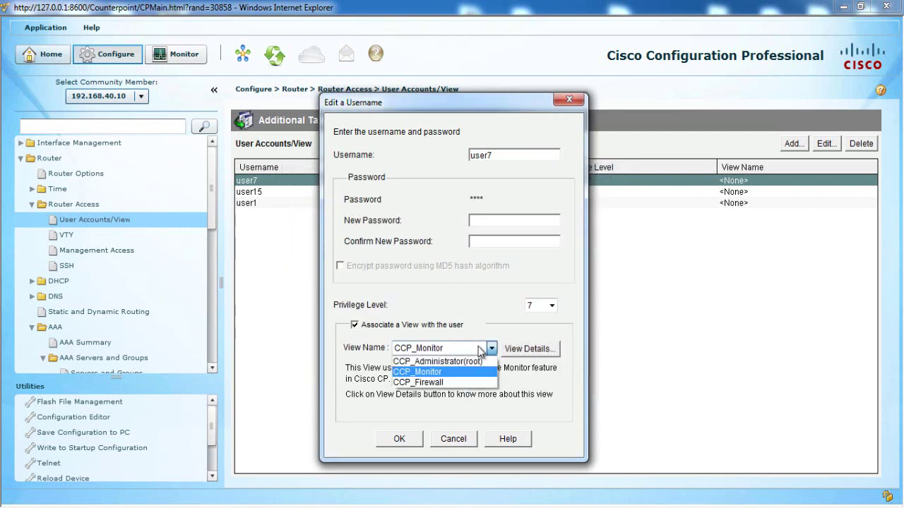
left_click(418, 382)
left_click(526, 350)
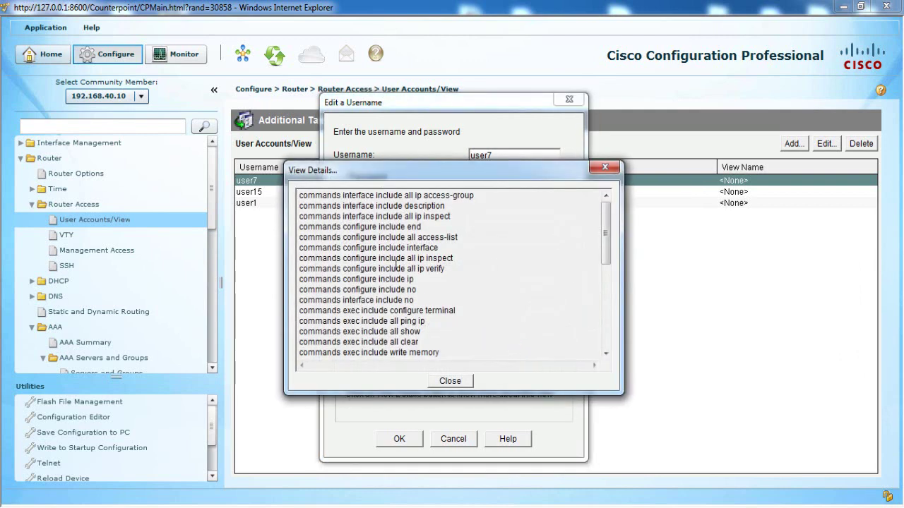
left_click_drag(343, 216, 436, 336)
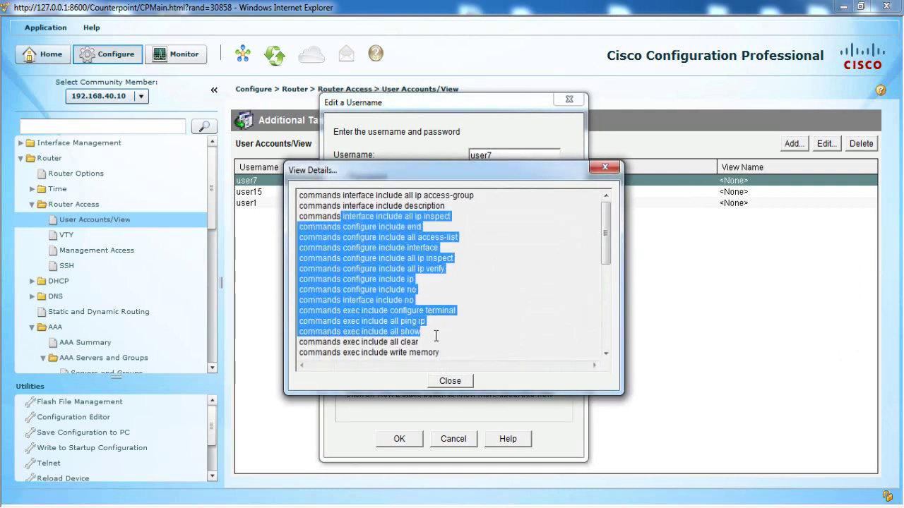
left_click_drag(405, 279, 409, 240)
scroll(470, 266, "down", 1)
scroll(470, 265, "up", 1)
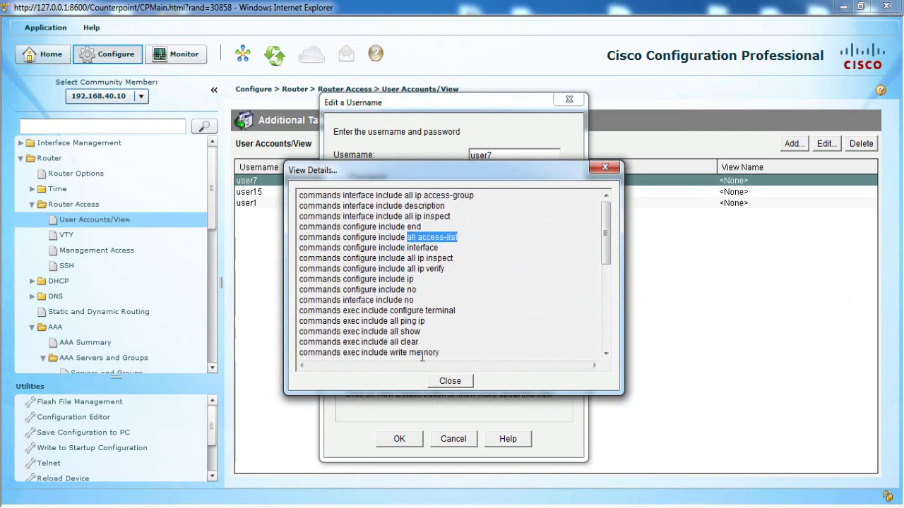
left_click(450, 380)
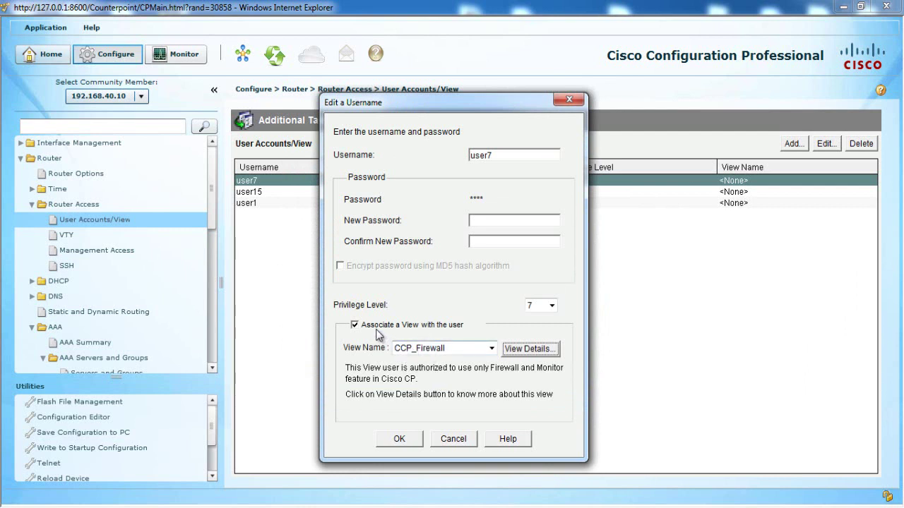
left_click(487, 219)
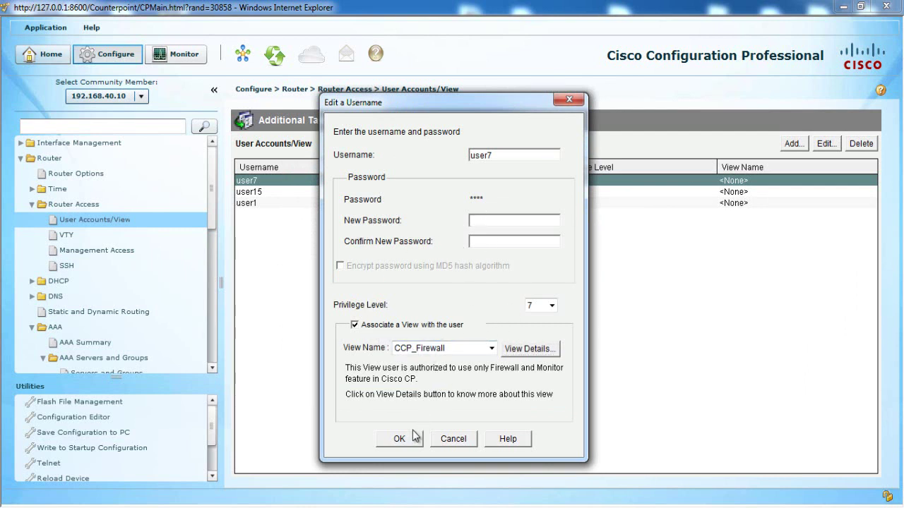
left_click(452, 442)
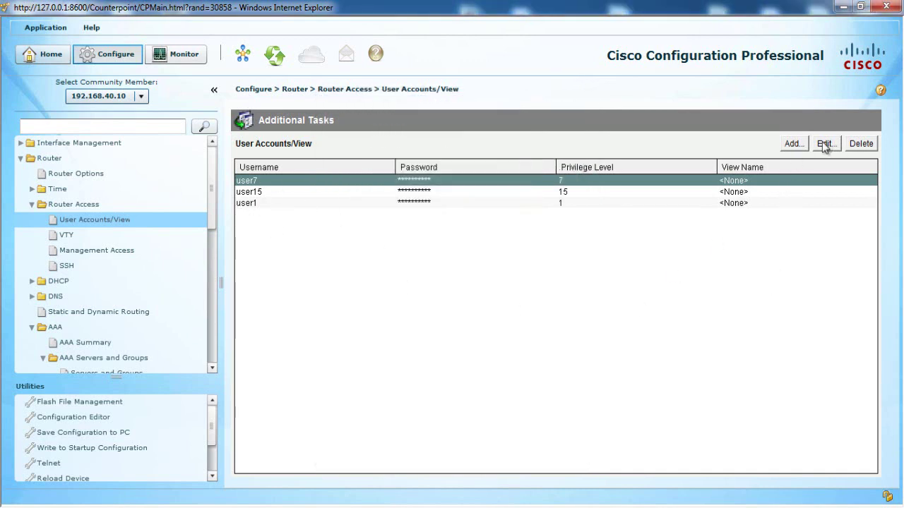
- Fill in a new account named User8 with a password and privilege level 7, and submit it
left_click(794, 143)
left_click(486, 156)
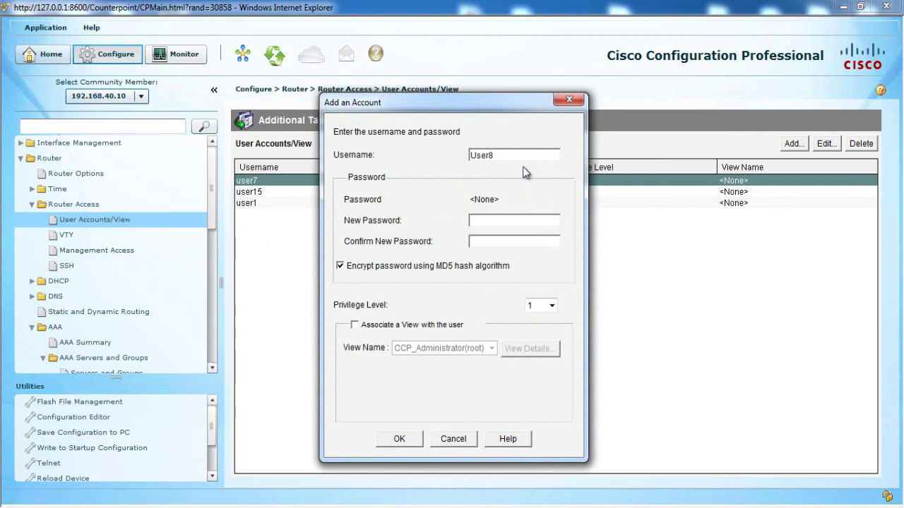
left_click(493, 221)
left_click(523, 236)
left_click(552, 306)
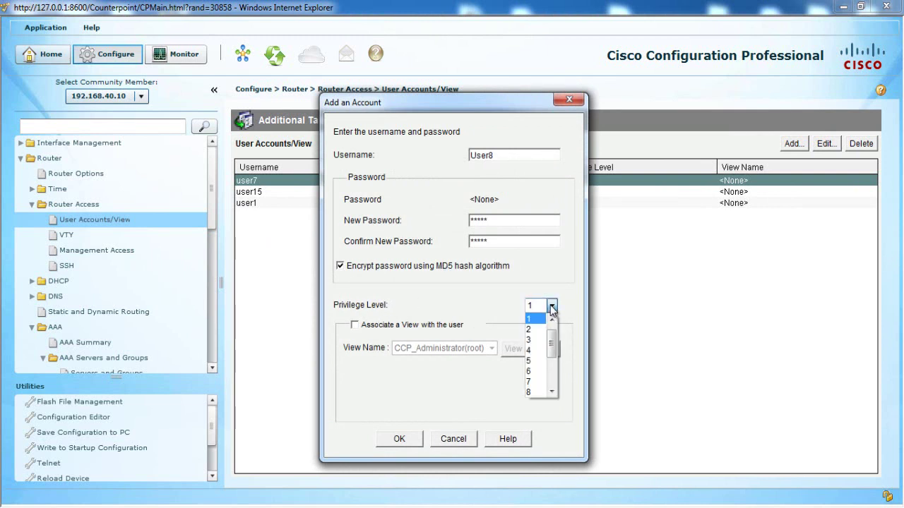
left_click(535, 382)
left_click(402, 441)
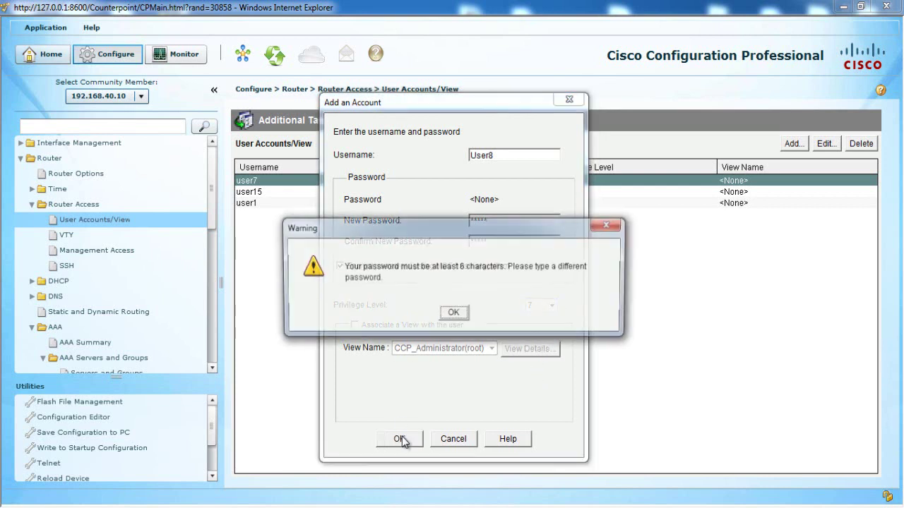
left_click(453, 314)
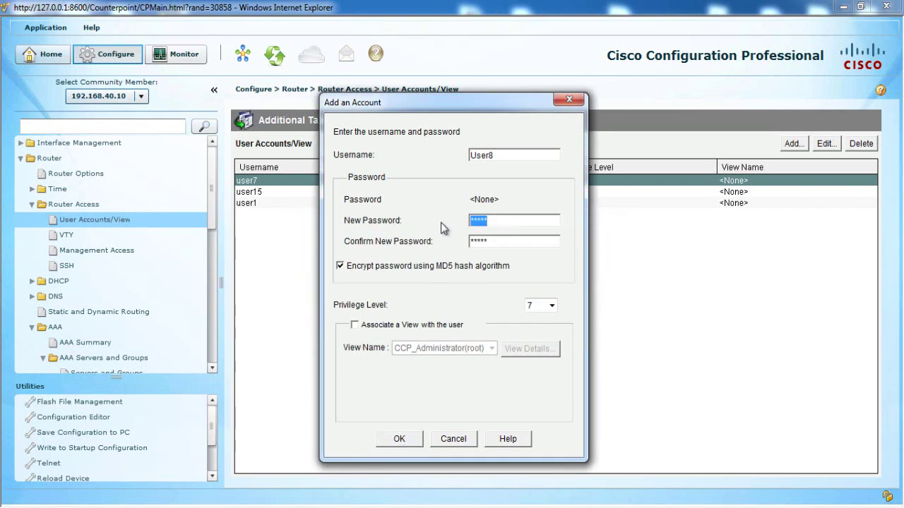
- Replace and confirm the User8 account password with one of at least 6 characters, and submit the account
type("**********")
key("Tab")
type("**********")
left_click(401, 439)
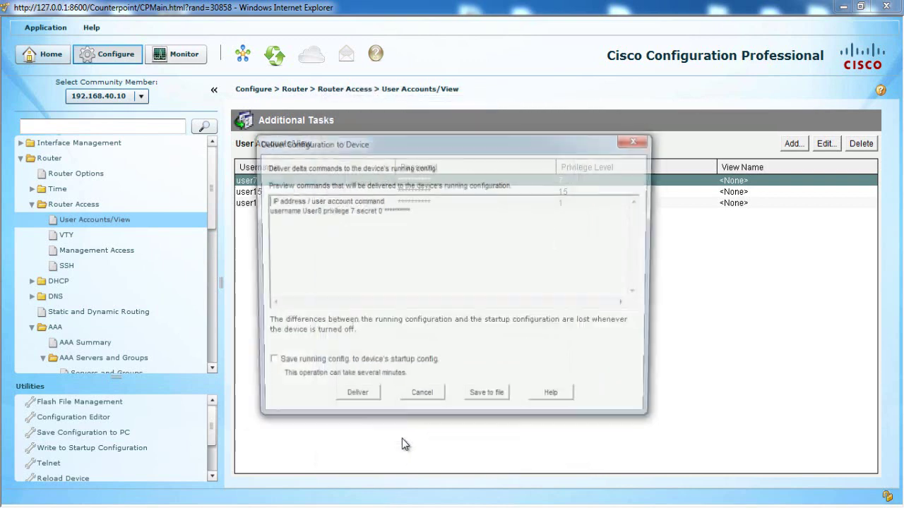
- Deliver the User8 account command to the router's running configuration and select User8 in the accounts list
double_click(298, 210)
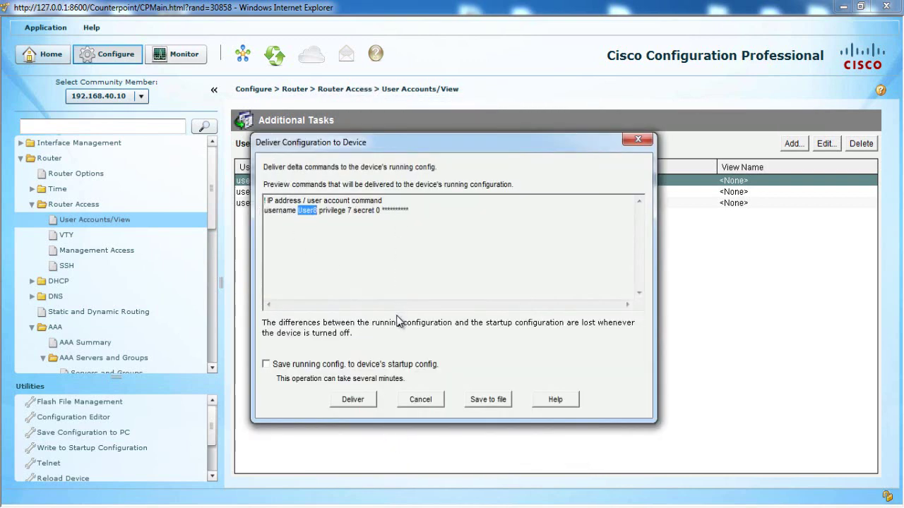
left_click(354, 401)
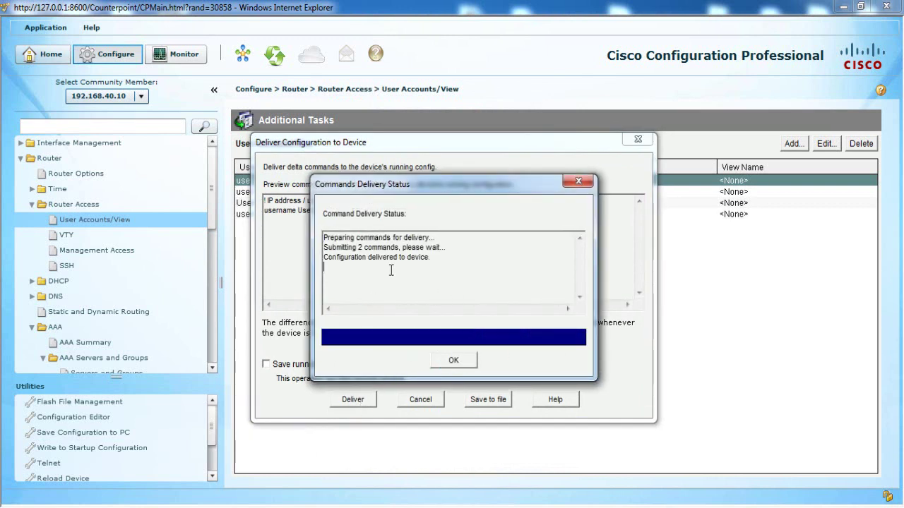
left_click(460, 363)
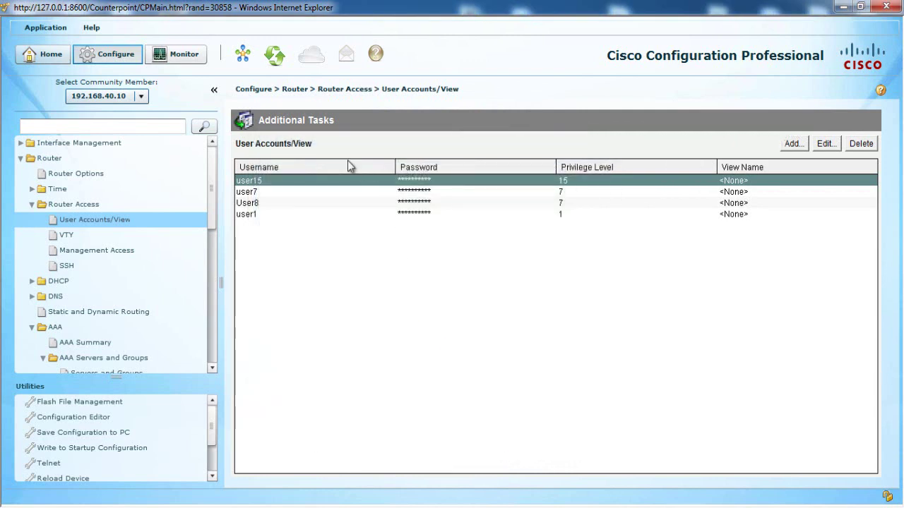
left_click(252, 204)
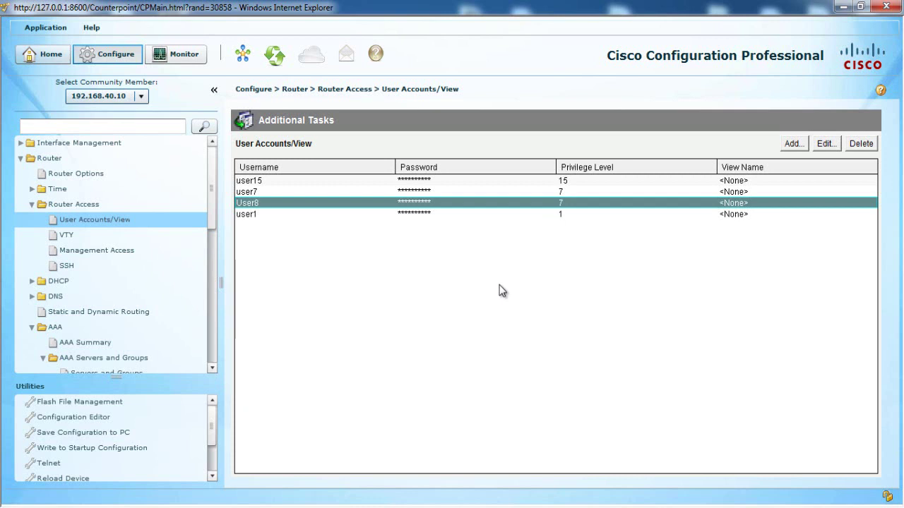
- Examine the timeout, Telnet input protocol and inbound access rule options for VTY lines 0-4, and cancel the edit
left_click(66, 236)
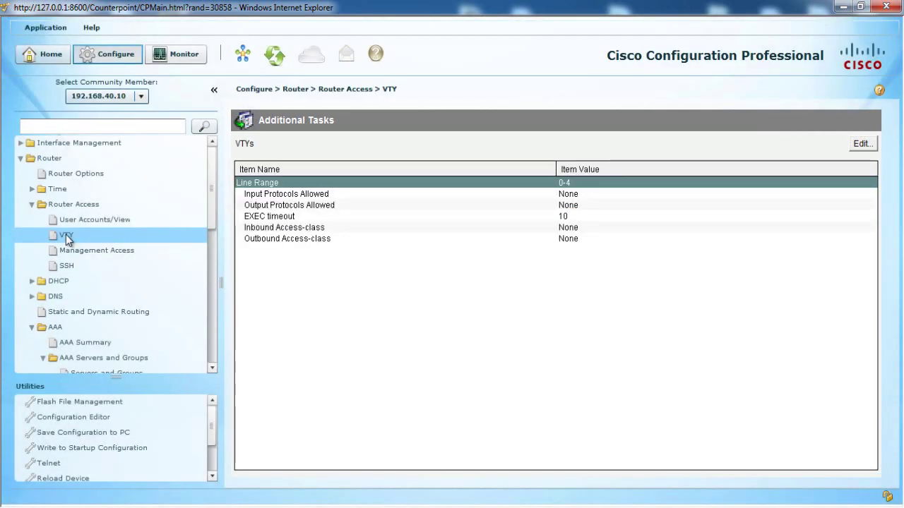
left_click(861, 146)
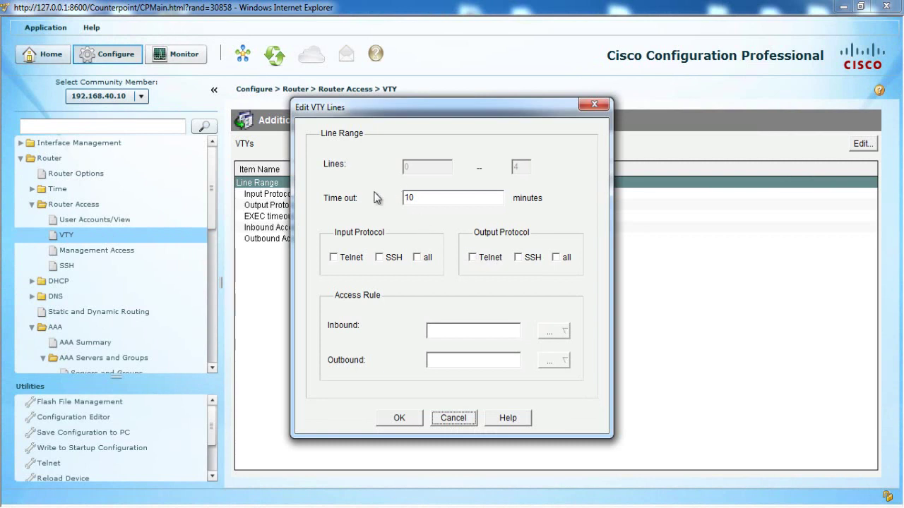
left_click_drag(421, 198, 394, 198)
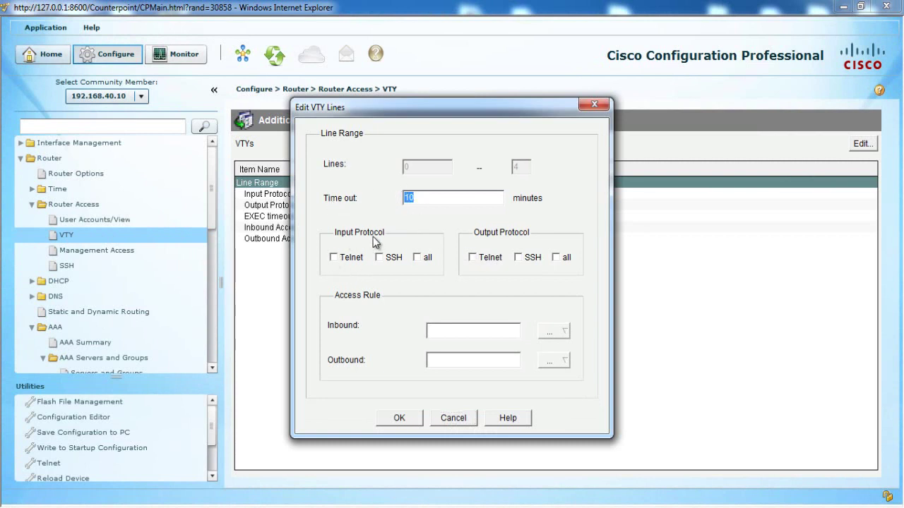
left_click(333, 259)
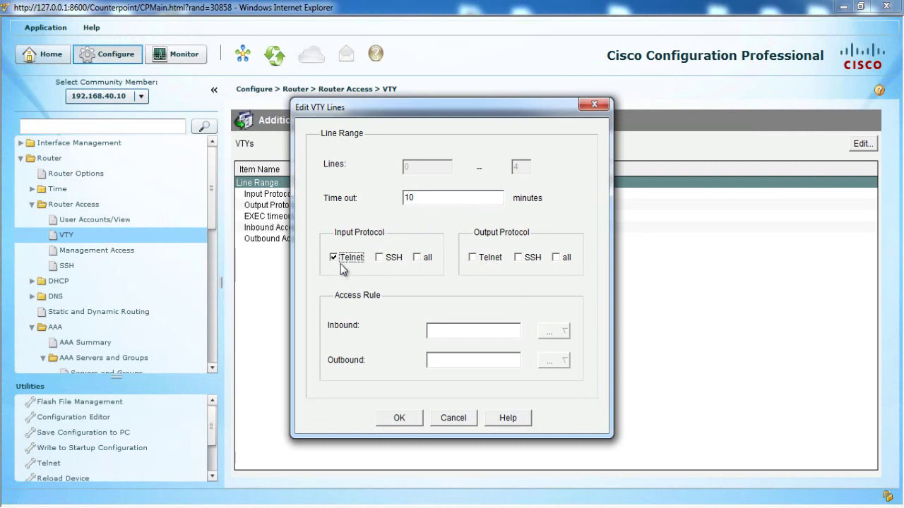
left_click(333, 258)
left_click(563, 333)
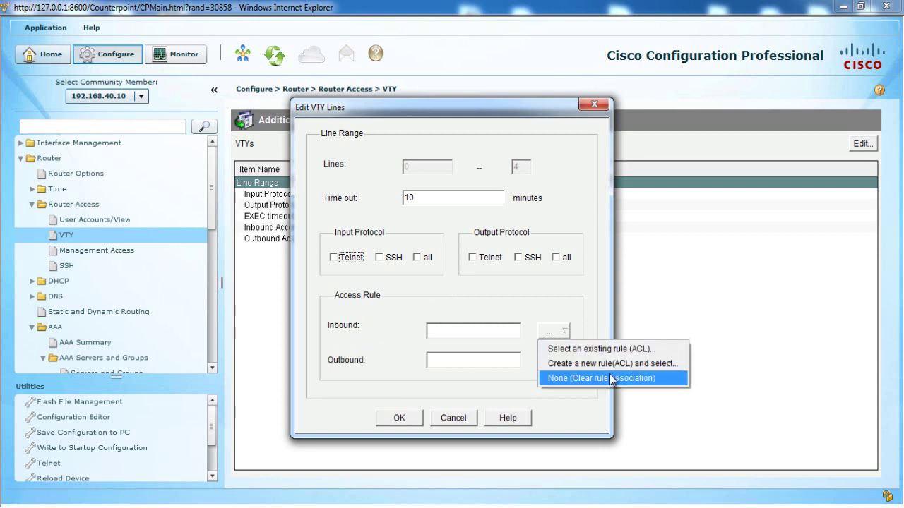
left_click(462, 332)
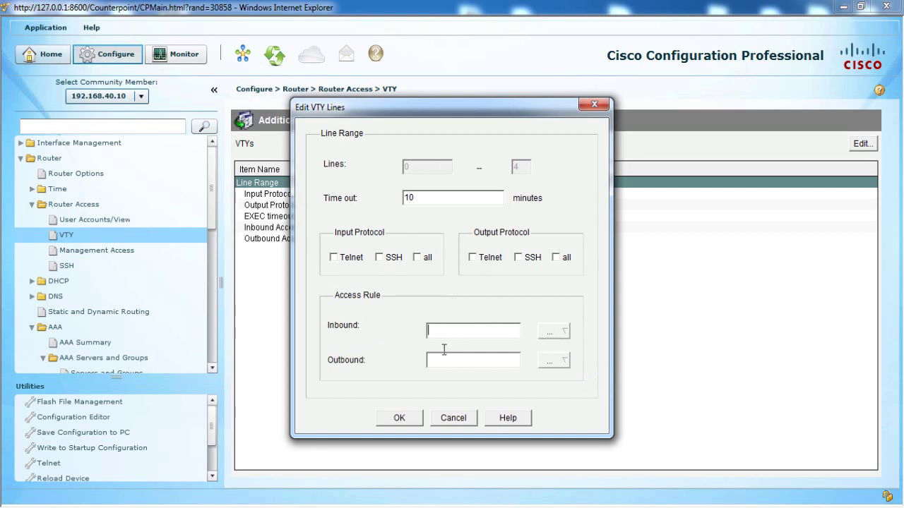
left_click(453, 418)
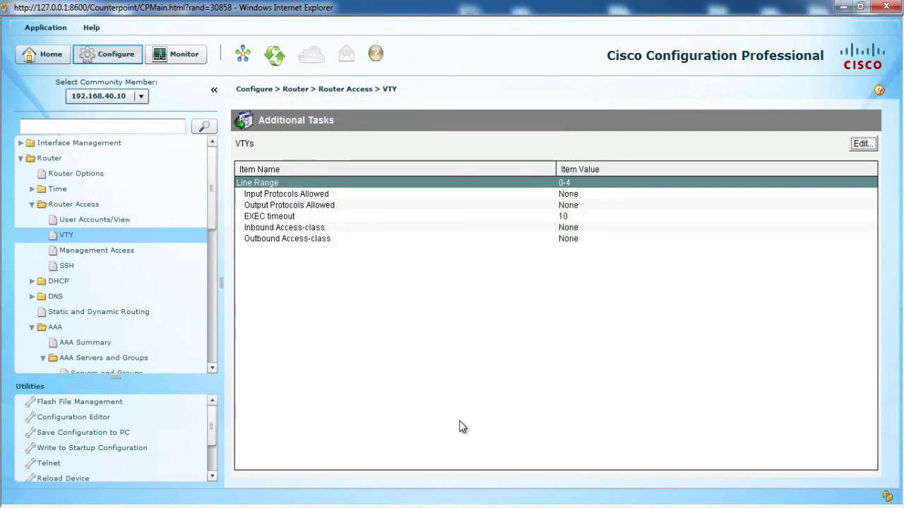
- Start a new management access policy on FastEthernet0/0 that allows Cisco CP
left_click(64, 253)
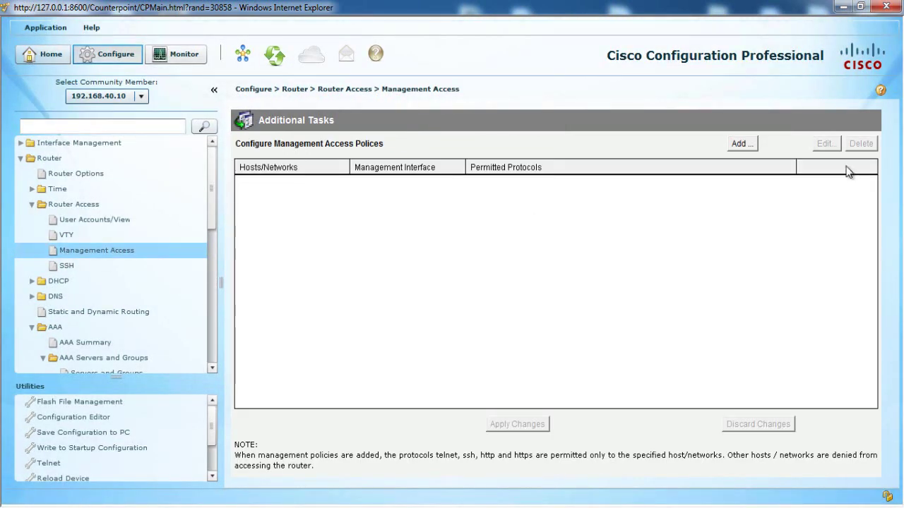
left_click(741, 144)
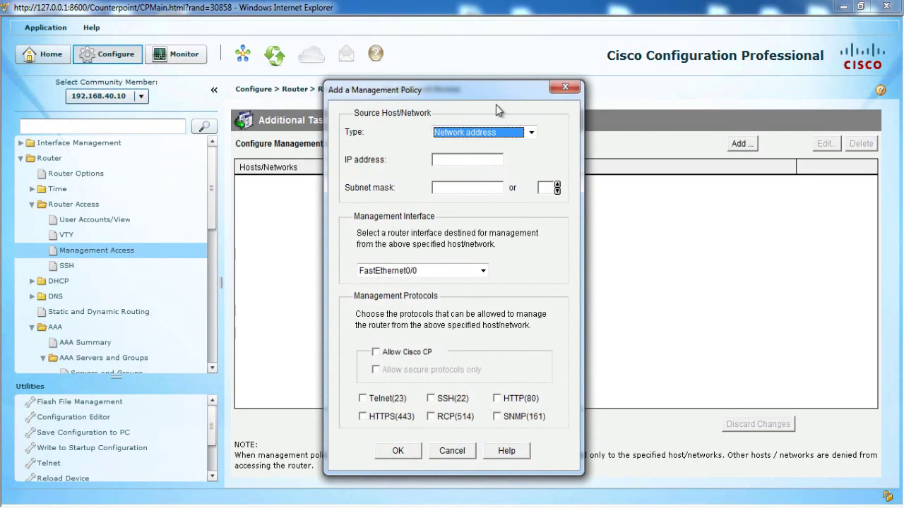
left_click_drag(477, 92, 632, 49)
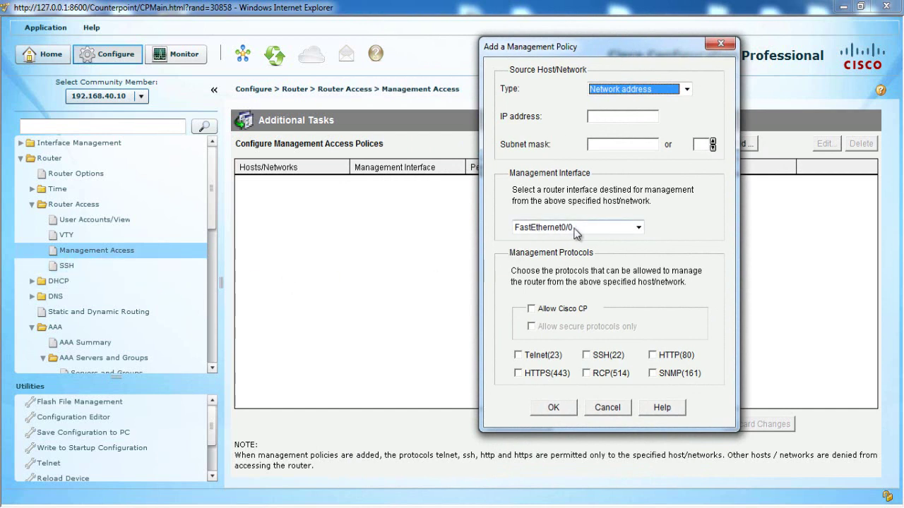
left_click(532, 309)
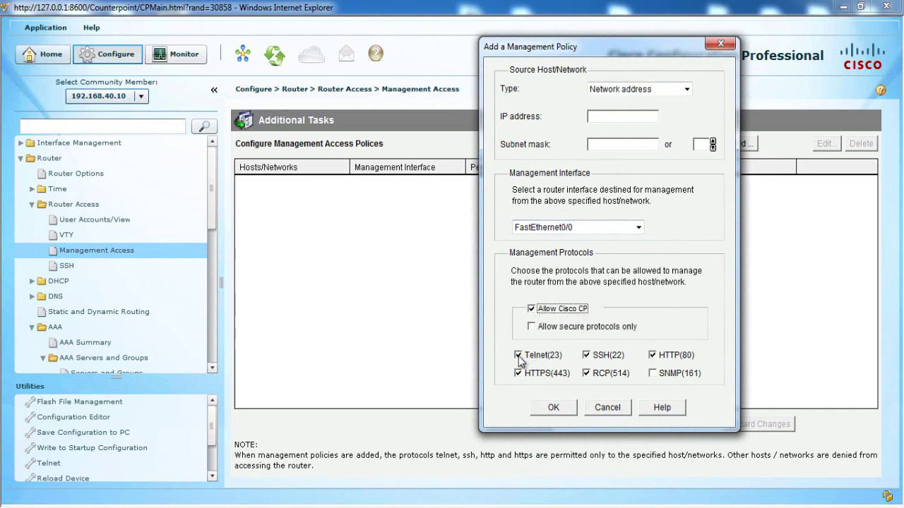
left_click(576, 228)
left_click(585, 233)
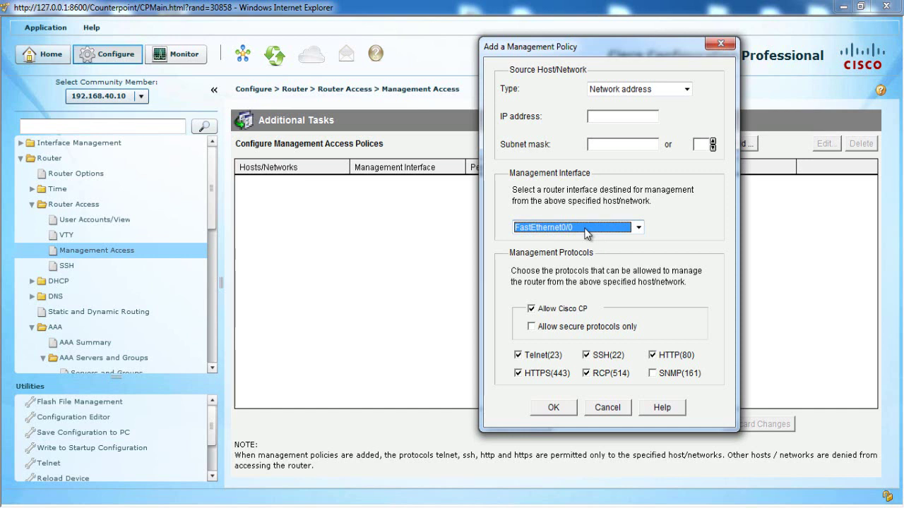
- Compare the Host IP address and Network address source types for the management policy, and cancel the policy
left_click(607, 117)
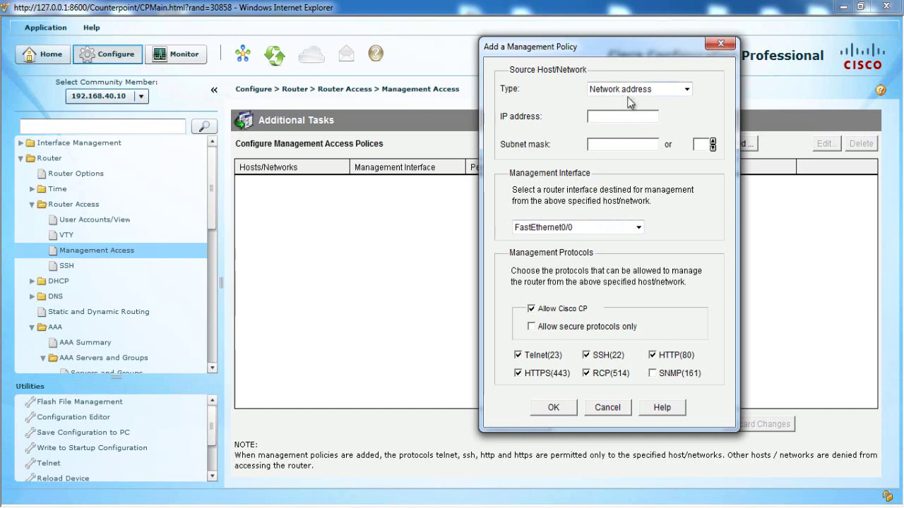
left_click(626, 90)
left_click(625, 112)
left_click(625, 90)
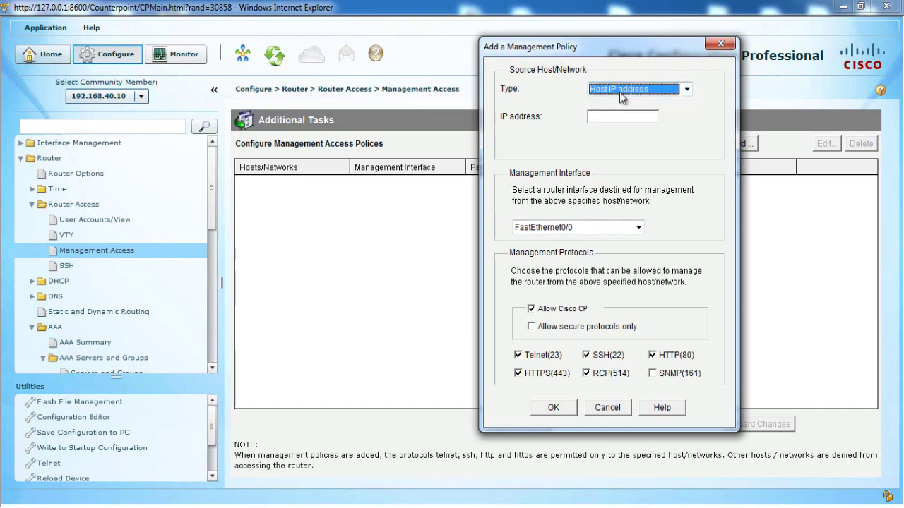
left_click(621, 101)
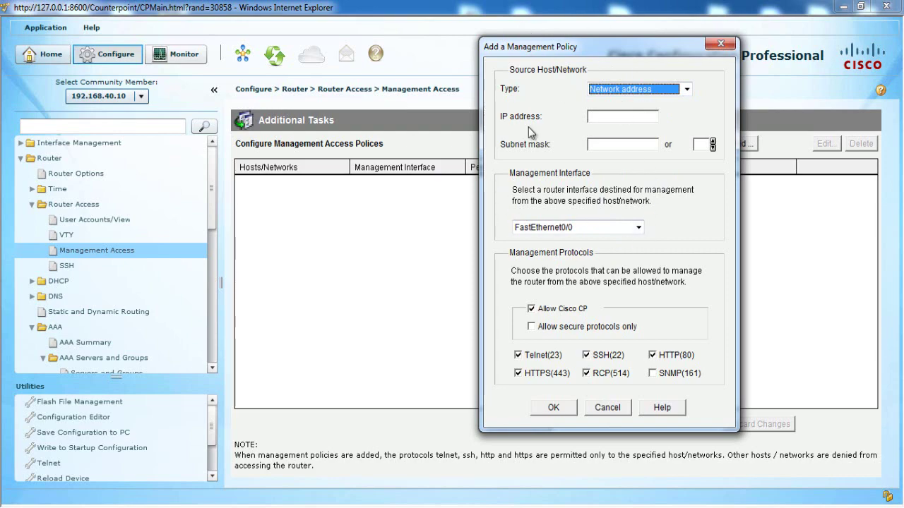
left_click(621, 413)
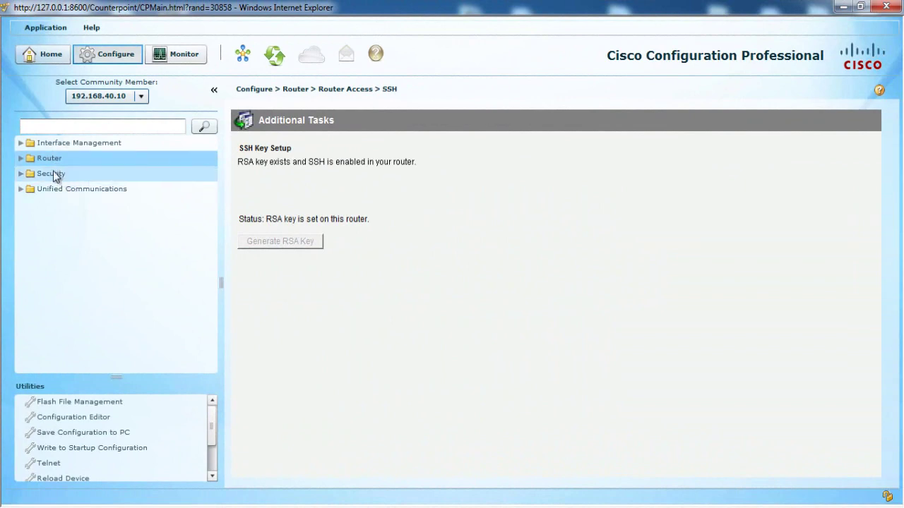
- Show the User Accounts/View list, and highlight the "Logging and monitoring Using CCP" line in the OneNote notes
left_click(53, 174)
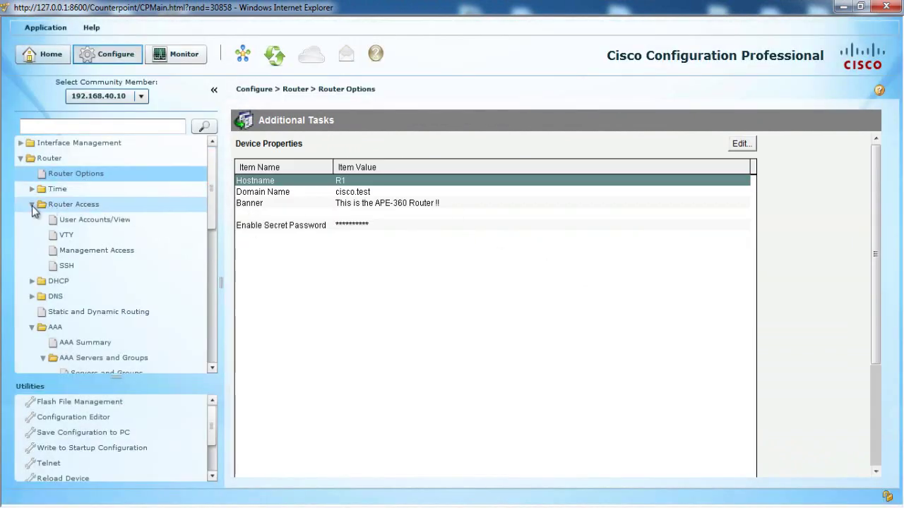
left_click(93, 219)
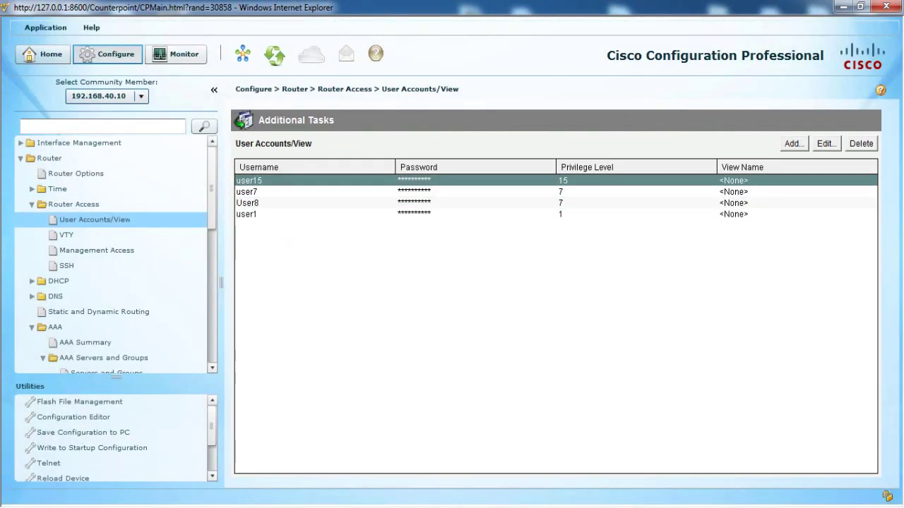
key("alt+Tab")
left_click(219, 351)
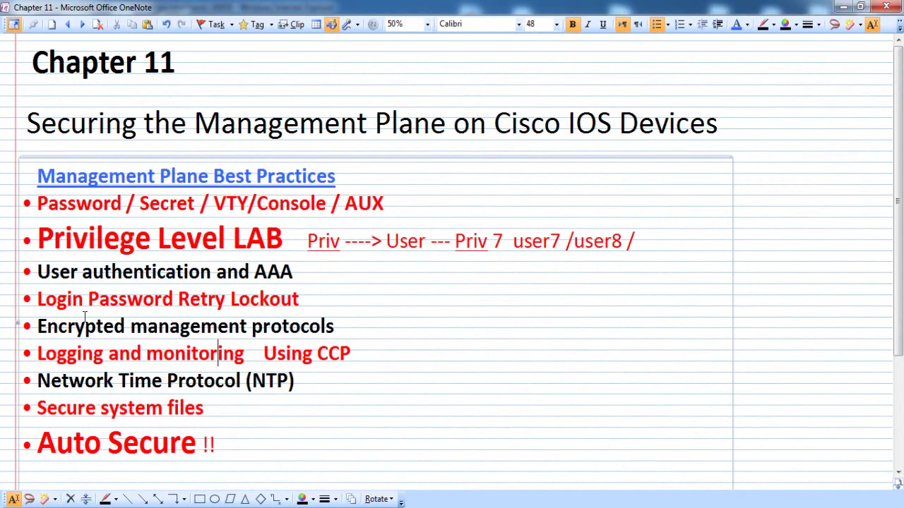
left_click_drag(68, 353, 382, 363)
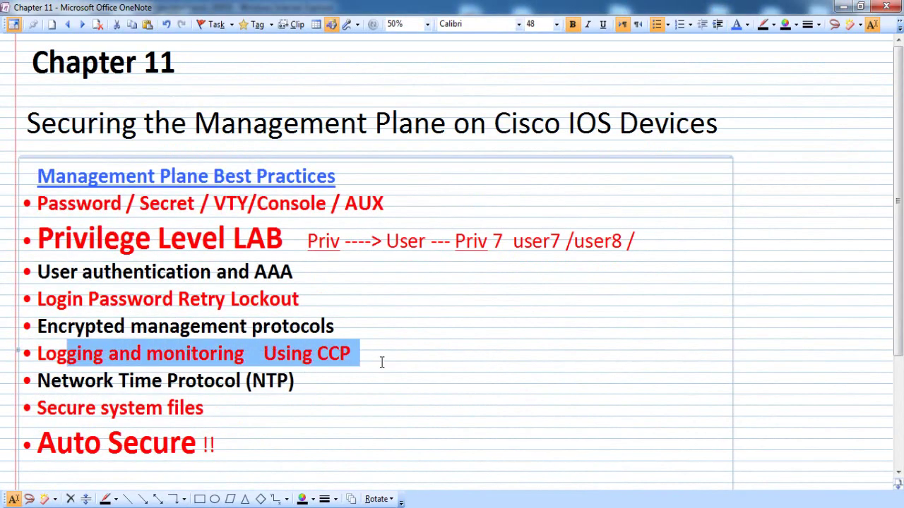
- Return to Cisco Configuration Professional and locate the Logging entry among the router's configuration items
key("alt+Tab")
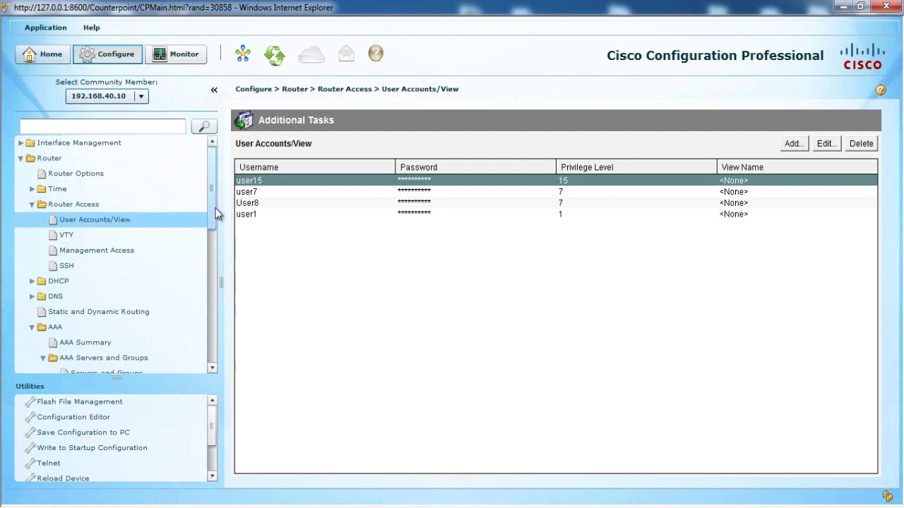
left_click_drag(216, 161, 199, 337)
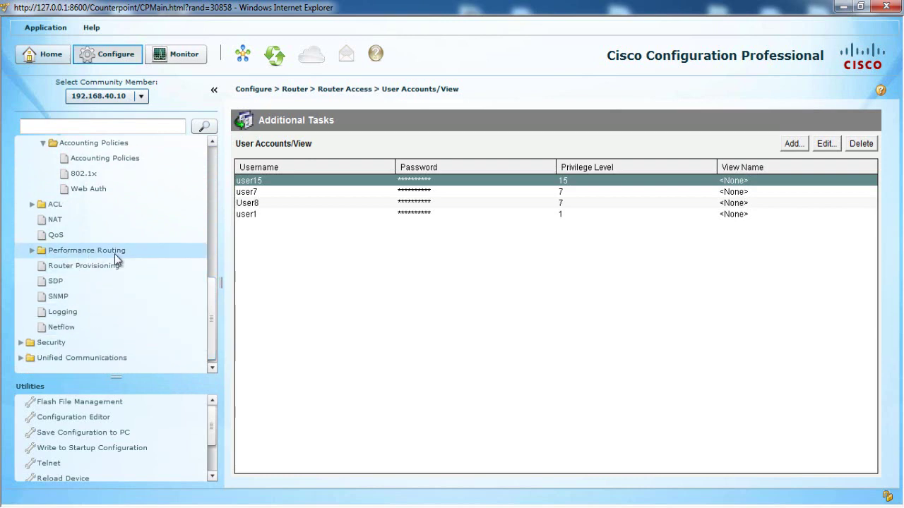
left_click(61, 313)
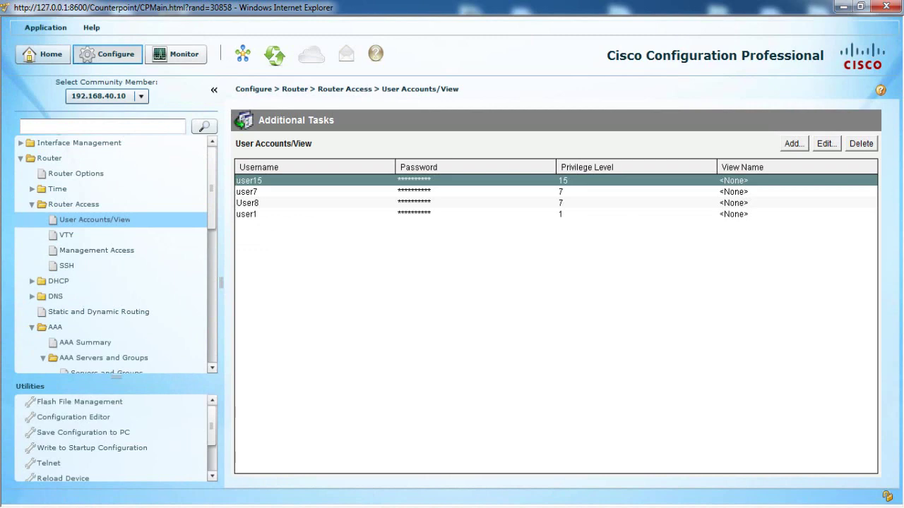
- Switch to the R1 console terminal and push the old output out of view with empty prompt lines
left_click(358, 507)
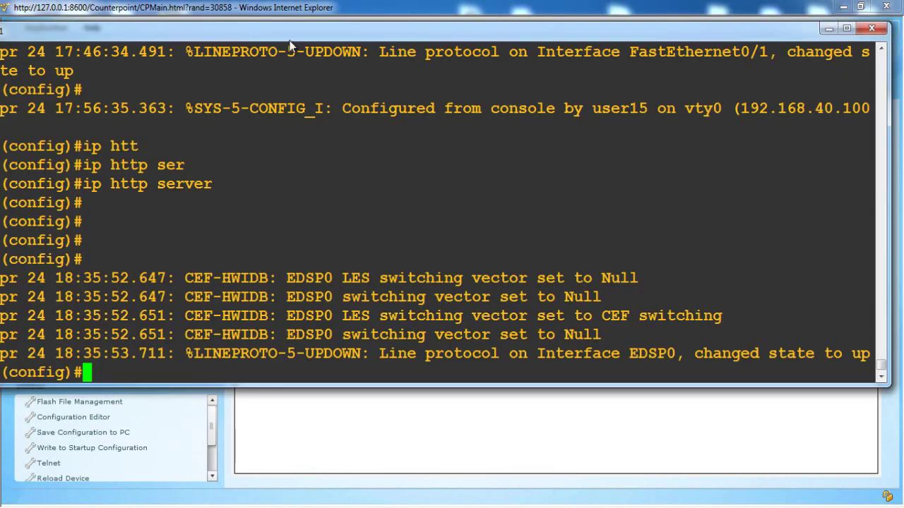
left_click_drag(294, 37, 410, 44)
key("Return")
key("Return")
key("Return")
key("Return")
key("Return")
key("Return")
key("Return")
key("Return")
key("Return")
key("Return")
key("Return")
key("Return")
key("Return")
key("Return")
key("Return")
key("Return")
key("Return")
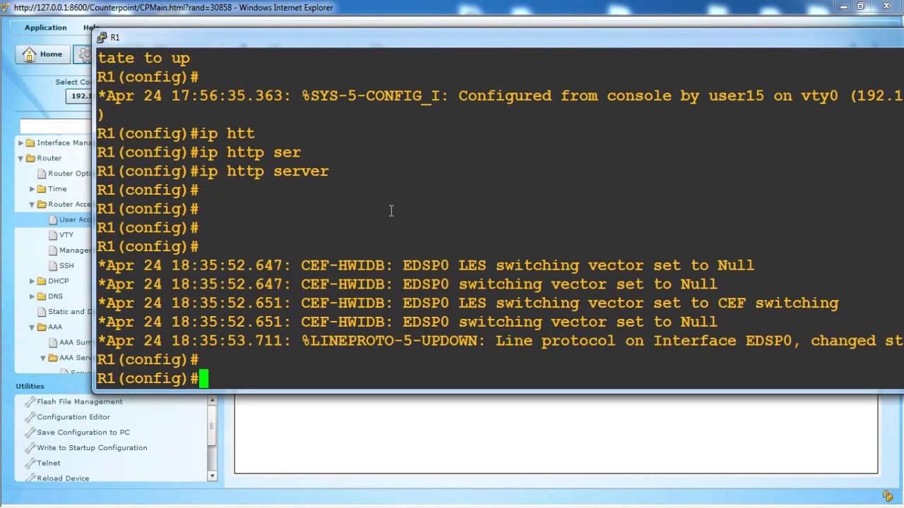
- Enter configuration mode for interface FastEthernet 0/1 and issue no shutdown
type("inter f 0/1")
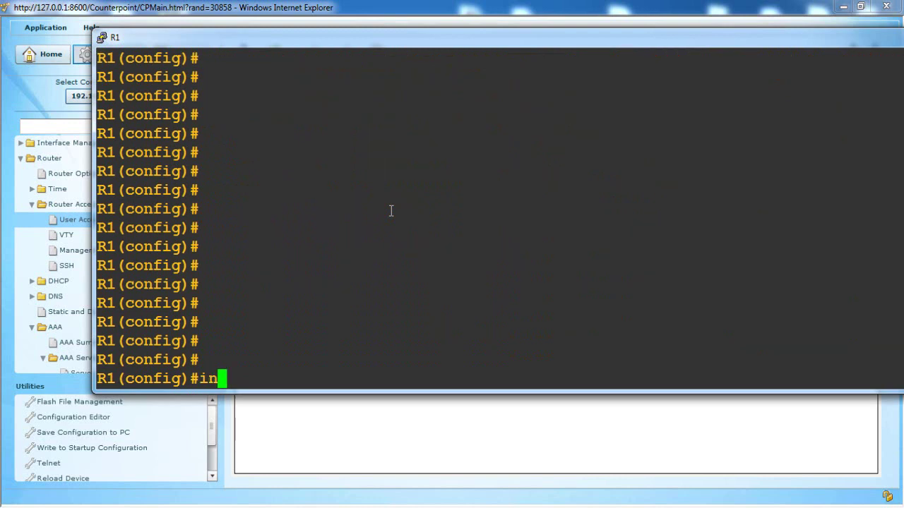
key("Return")
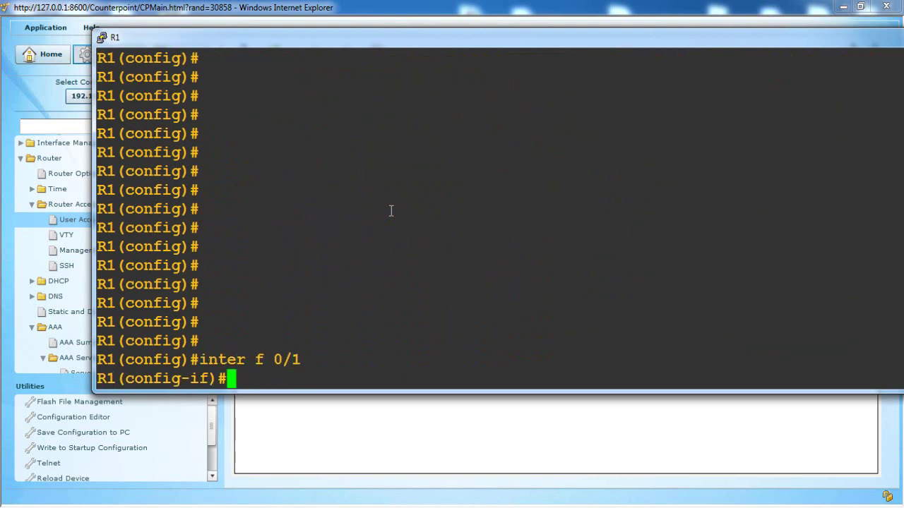
type("no sh")
key("Tab")
key("Return")
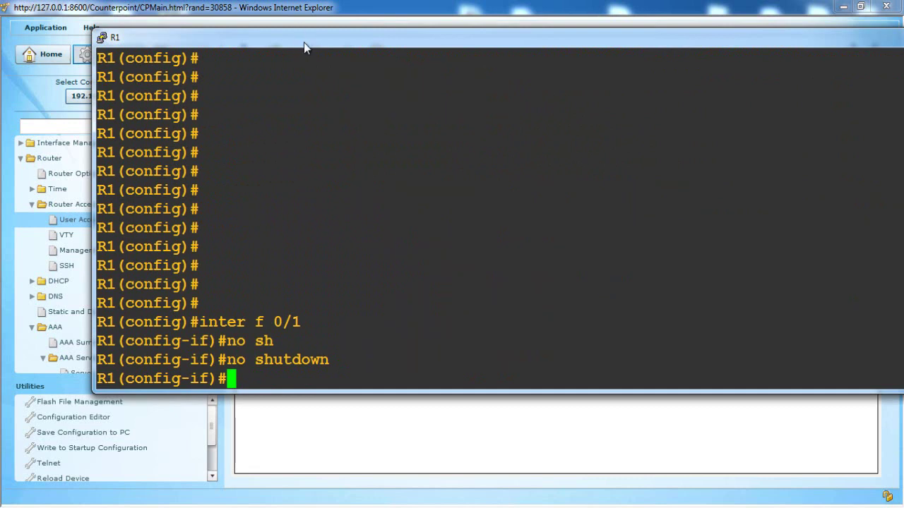
- Shut down interface FastEthernet 0/1 from the R1 console and highlight its interface number
left_click_drag(304, 43, 252, 20)
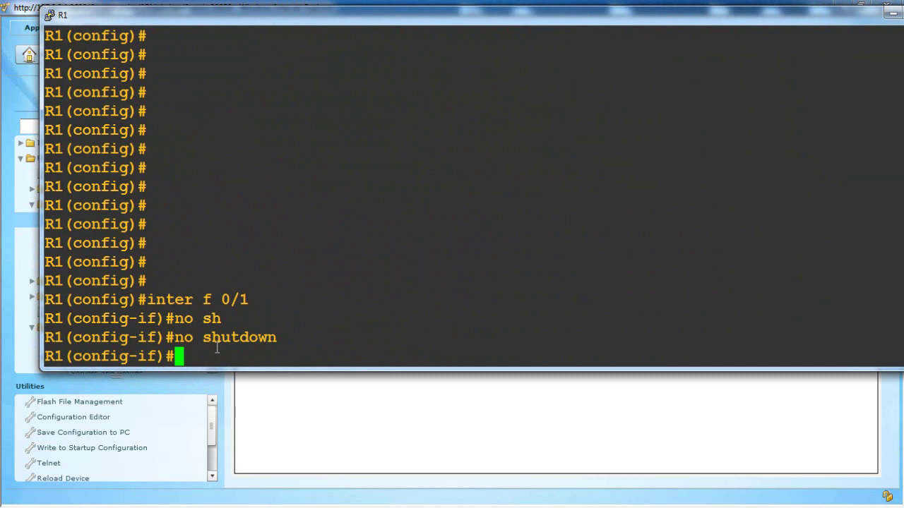
type("sh")
key("Tab")
key("Return")
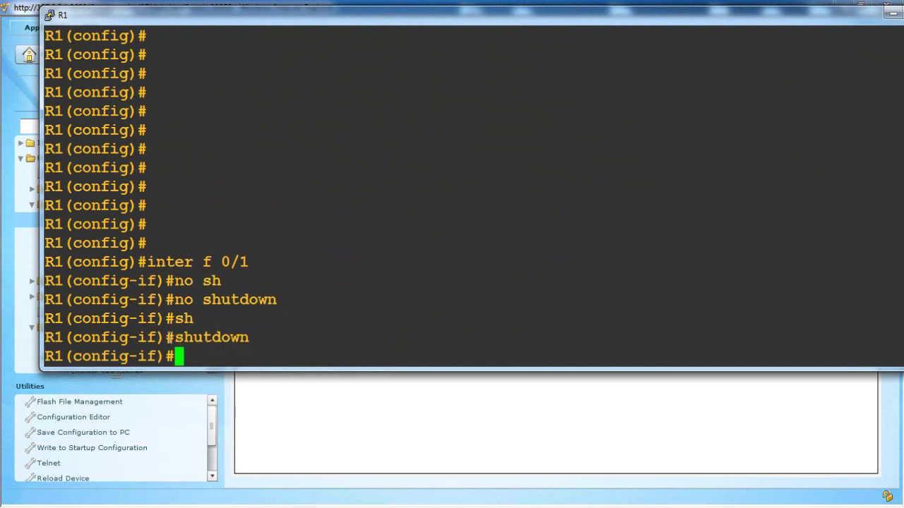
left_click_drag(247, 262, 212, 262)
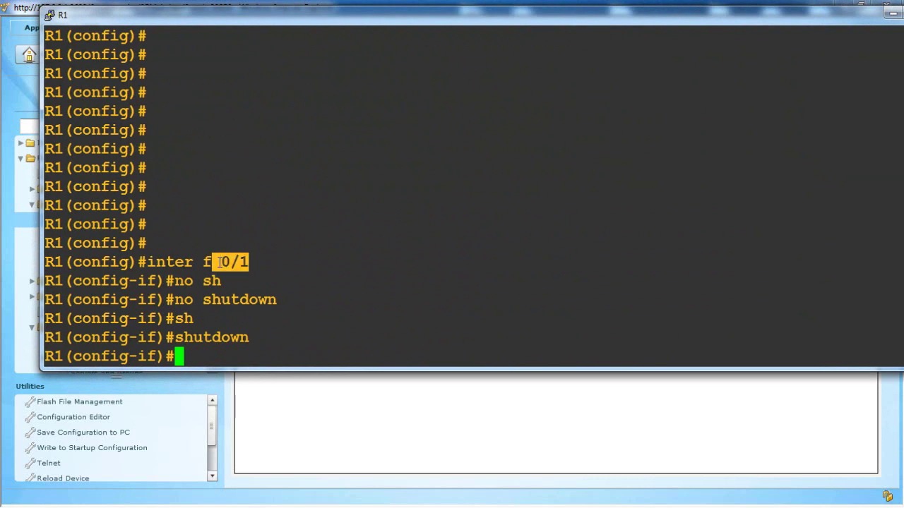
- Bring FastEthernet 0/1 back up with no shutdown, and highlight the interface-down log messages
type("no ")
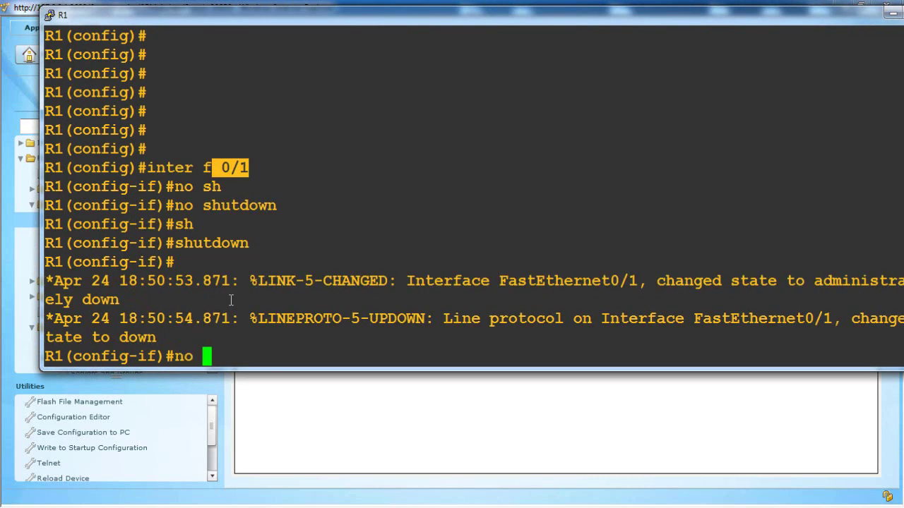
type("sh")
key("Tab")
key("Return")
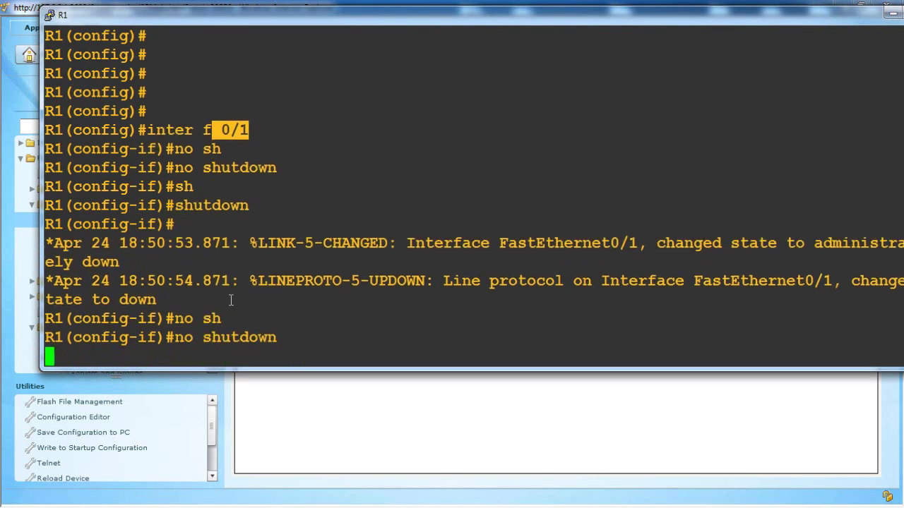
left_click_drag(138, 243, 856, 283)
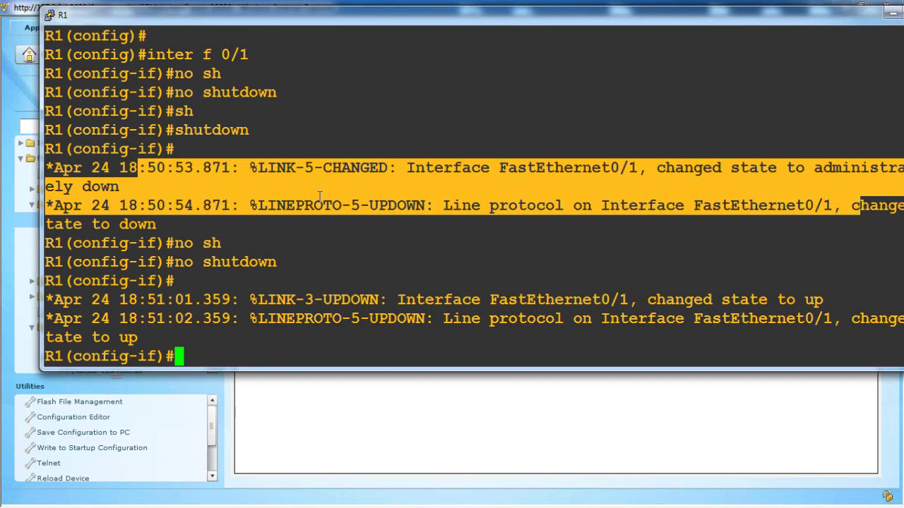
left_click(240, 189)
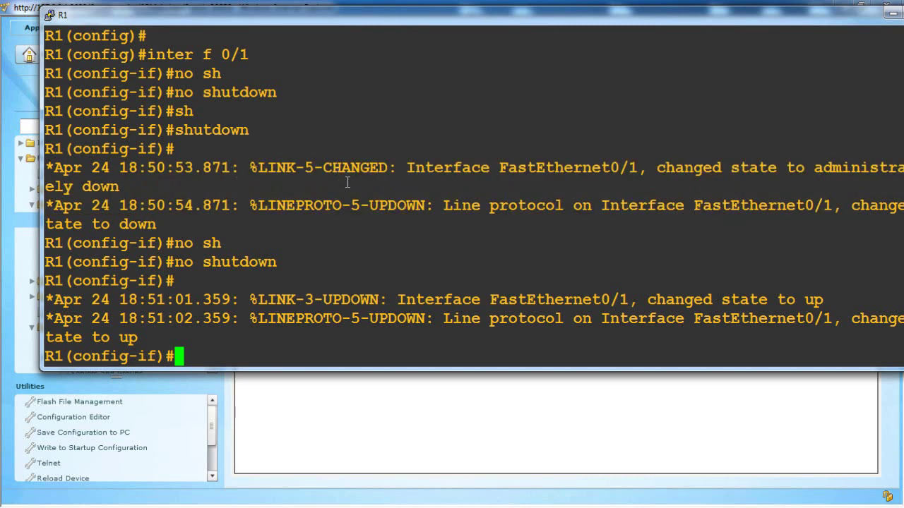
- Highlight the severity number in the LINK-5-CHANGED message on the R1 console
triple_click(300, 173)
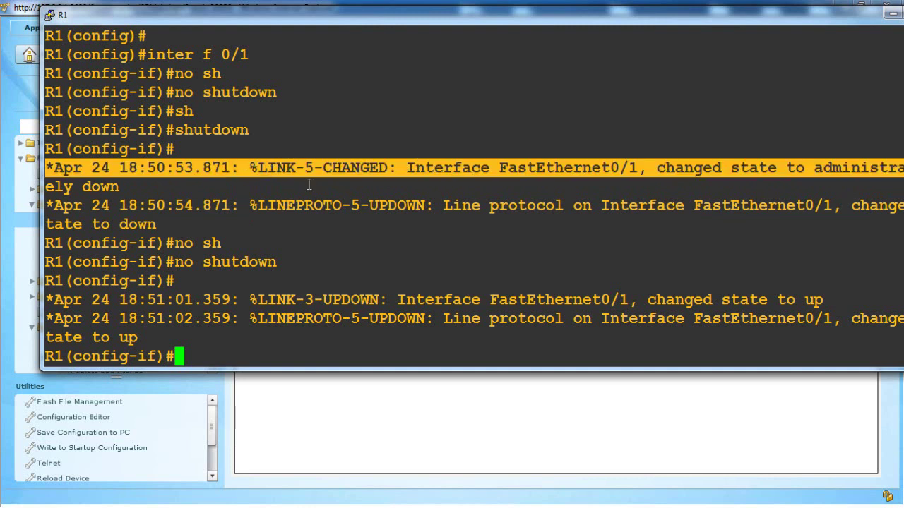
left_click(303, 173)
left_click_drag(305, 170, 315, 168)
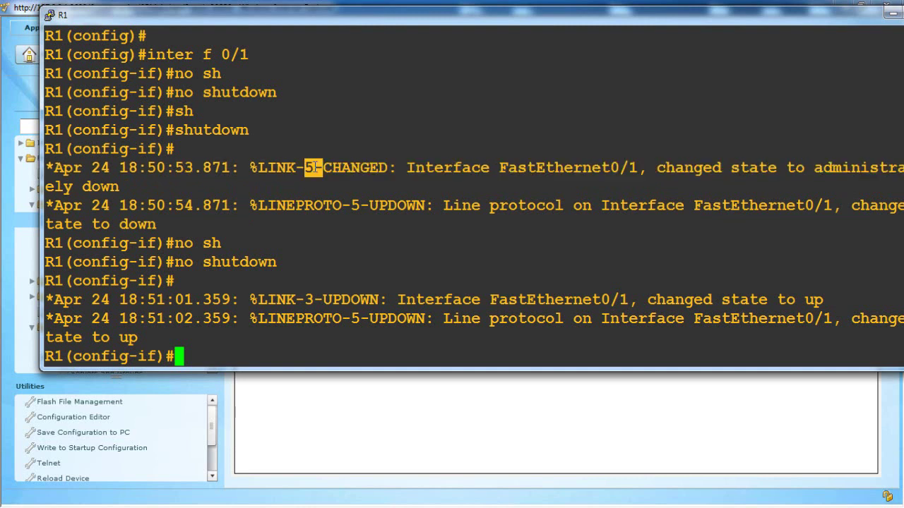
left_click(338, 235)
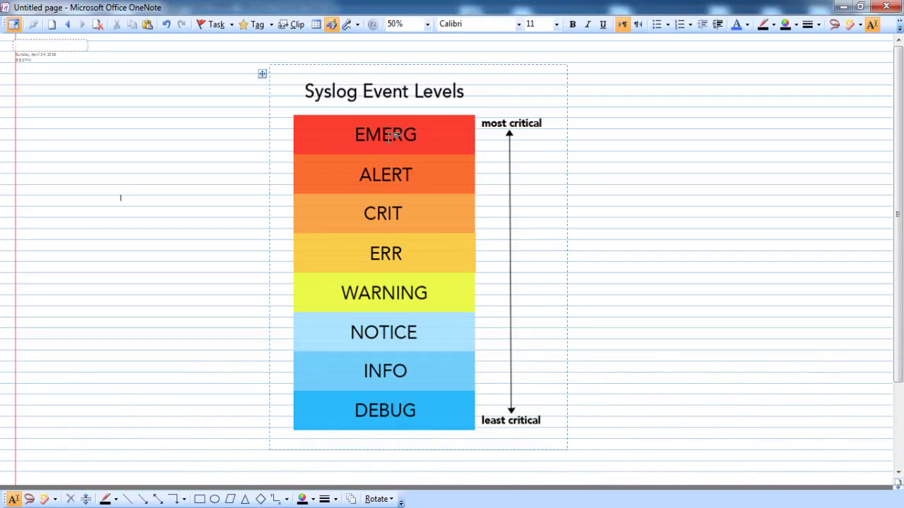
- Switch to the Syslog Event Levels page in OneNote and choose the thick black felt tip pen with a line thickness of 1.5
left_click(241, 386)
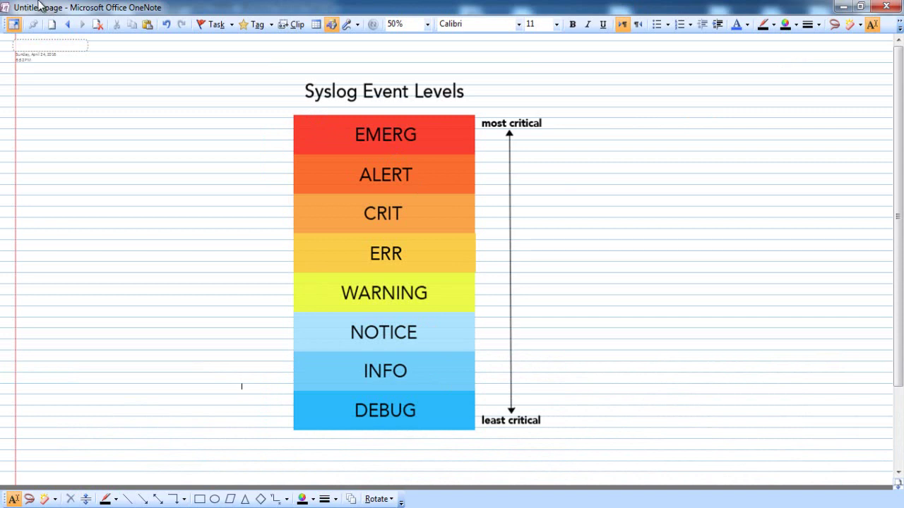
left_click(773, 24)
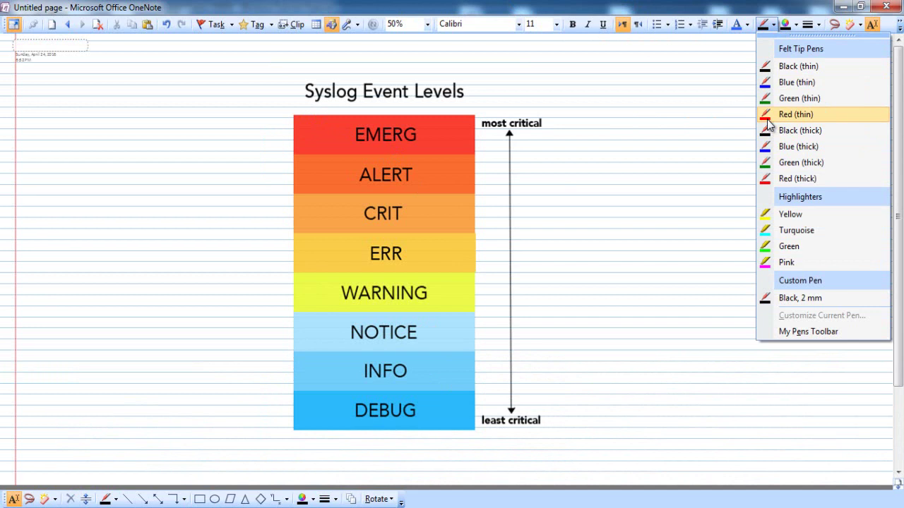
left_click(769, 132)
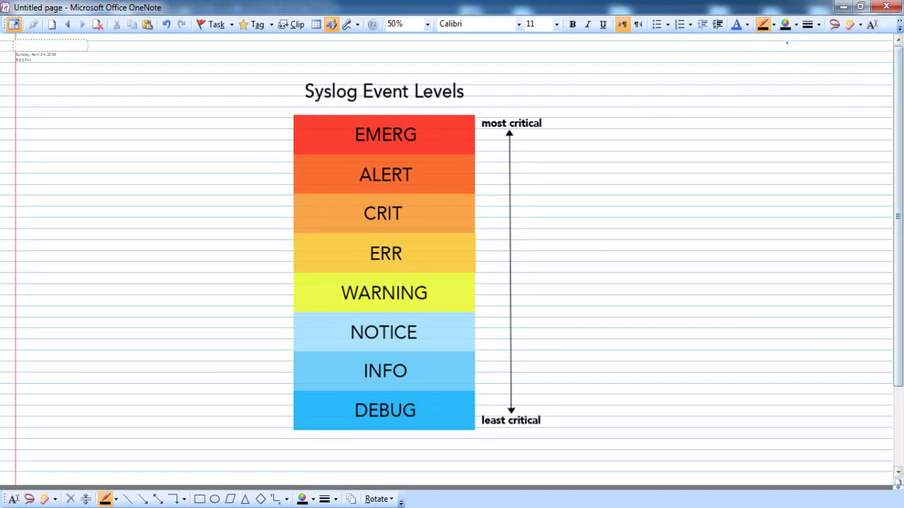
left_click(794, 25)
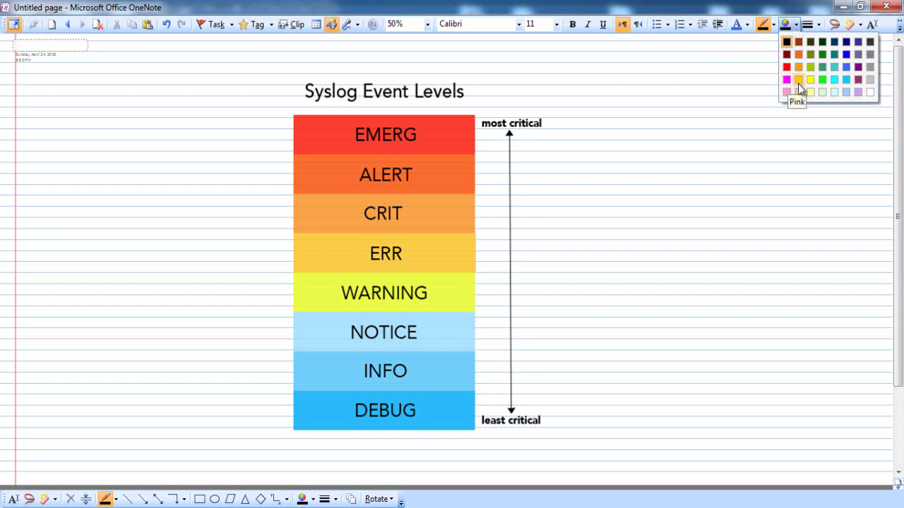
left_click(820, 27)
left_click(821, 26)
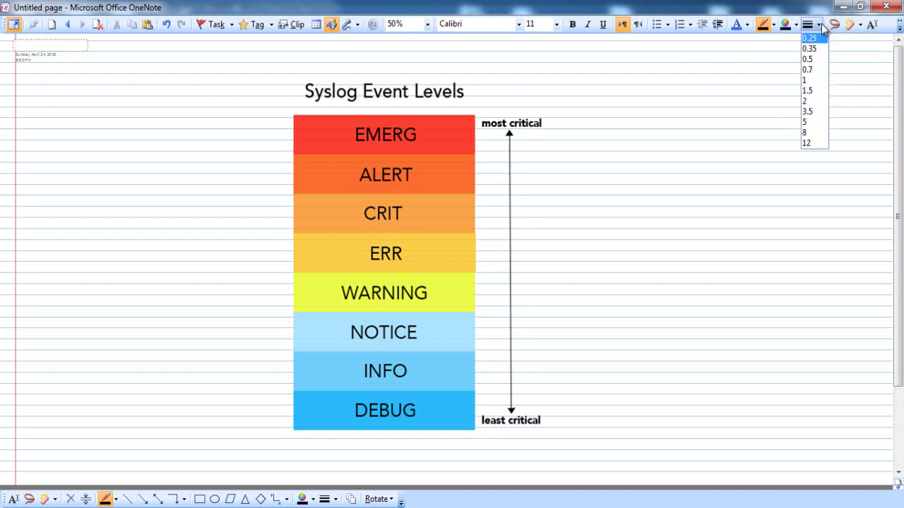
left_click(808, 90)
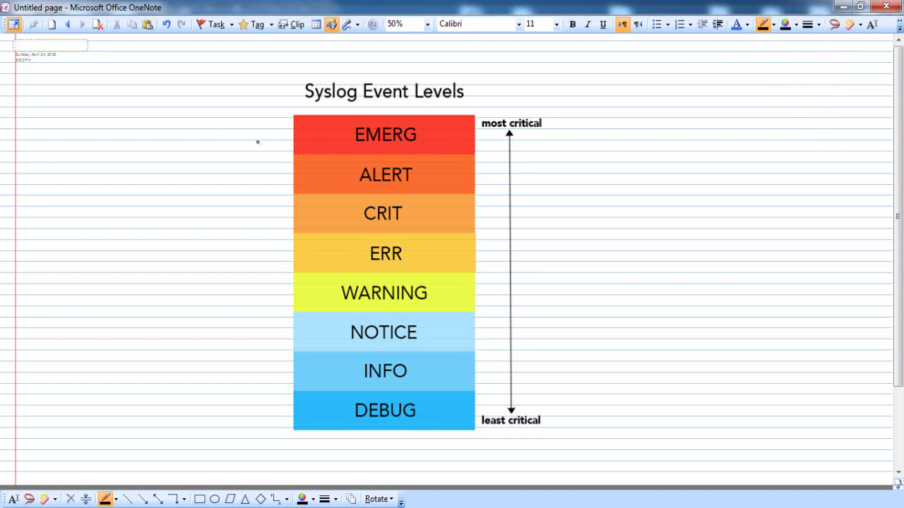
- Handwrite the severity numbers 0 to 7 beside the levels from EMERG down to DEBUG
left_click(650, 257)
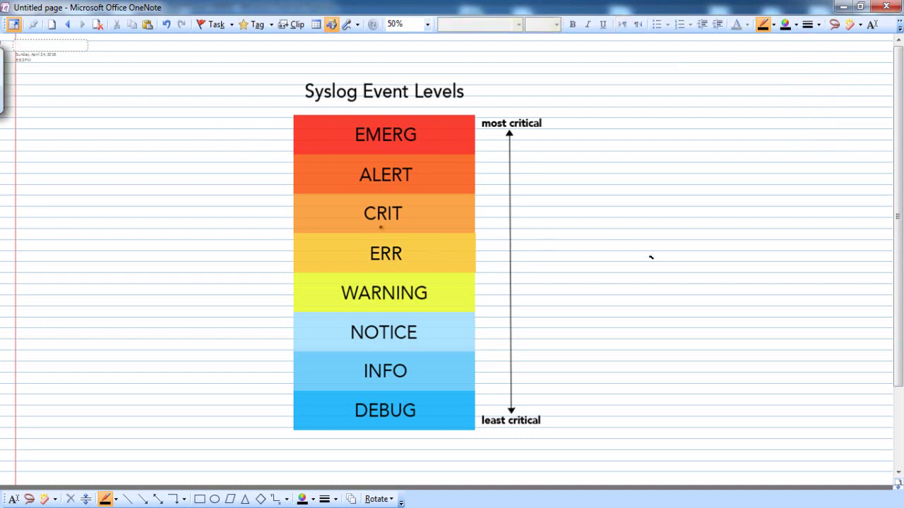
mouse_move(326, 131)
left_mouse_down()
mouse_move(321, 146)
mouse_move(324, 132)
left_mouse_up()
mouse_move(327, 172)
left_mouse_down()
mouse_move(327, 223)
mouse_move(337, 223)
mouse_move(314, 297)
mouse_move(326, 278)
left_mouse_up()
left_click_drag(325, 282, 325, 423)
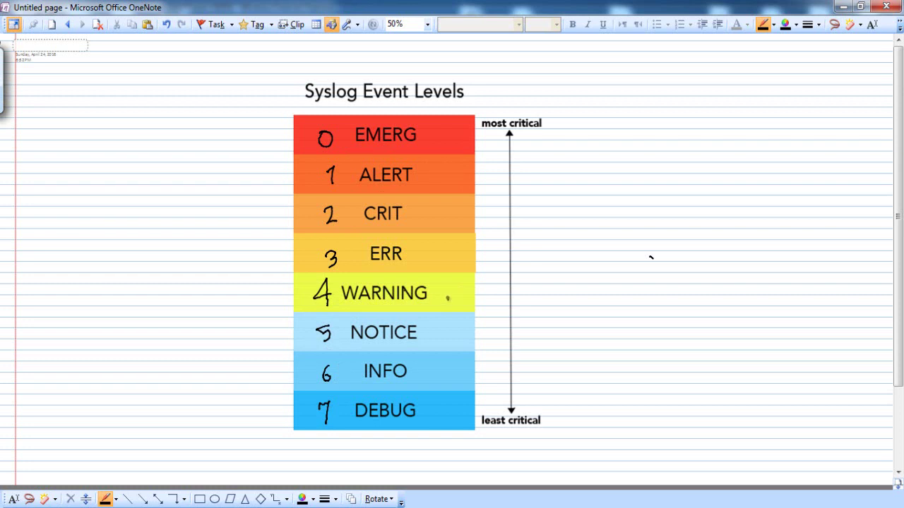
- Draw an upward arrow from WARNING to ALERT and a downward arrow from 5 to 7, with check marks beside NOTICE and INFO
mouse_move(447, 297)
left_mouse_down()
mouse_move(433, 165)
mouse_move(445, 166)
left_mouse_up()
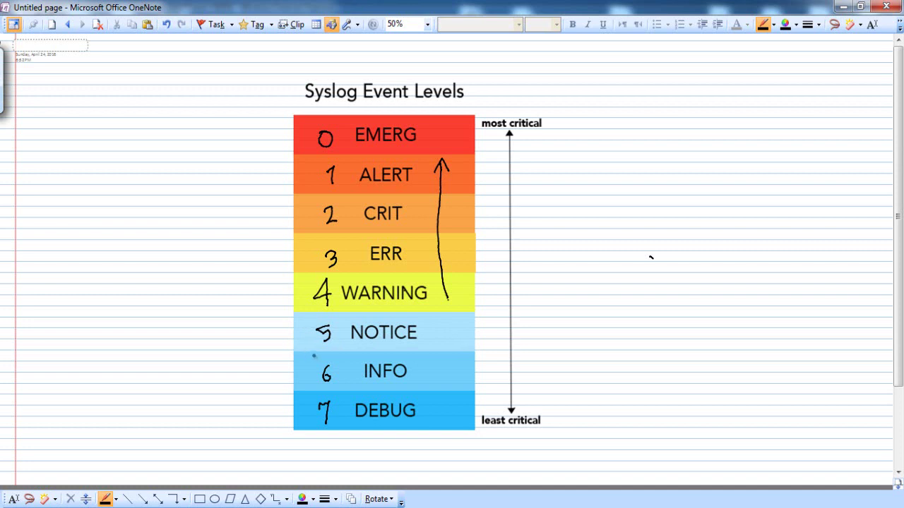
left_click_drag(308, 336, 314, 397)
mouse_move(429, 324)
left_mouse_down()
mouse_move(432, 330)
mouse_move(436, 319)
left_mouse_up()
left_click_drag(430, 364, 439, 360)
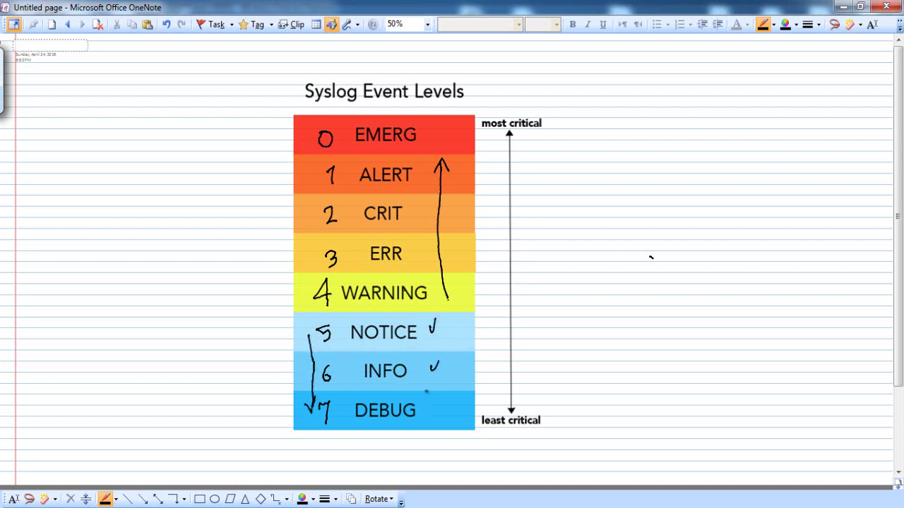
- Leave the pen, switch to the R1 console, and compare the severity numbers of the interface-down messages with the OneNote syslog chart
key("Escape")
key("alt+Tab")
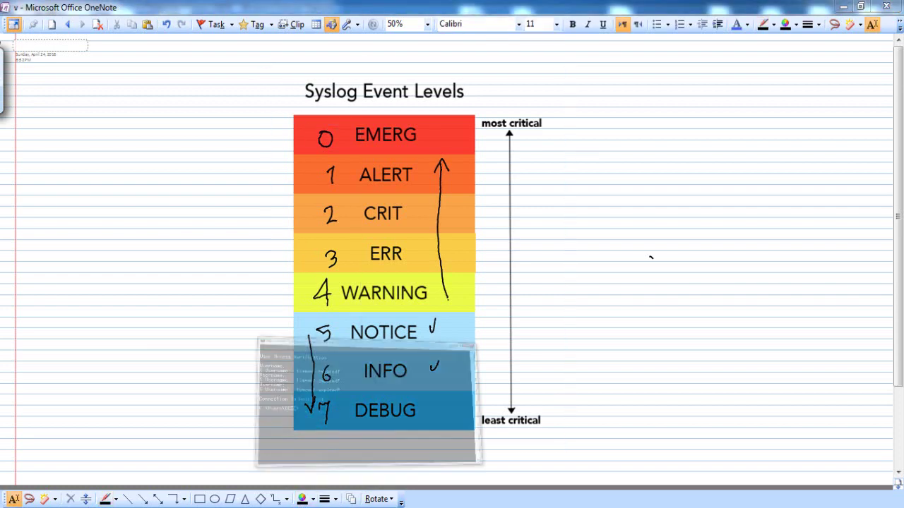
left_click(345, 506)
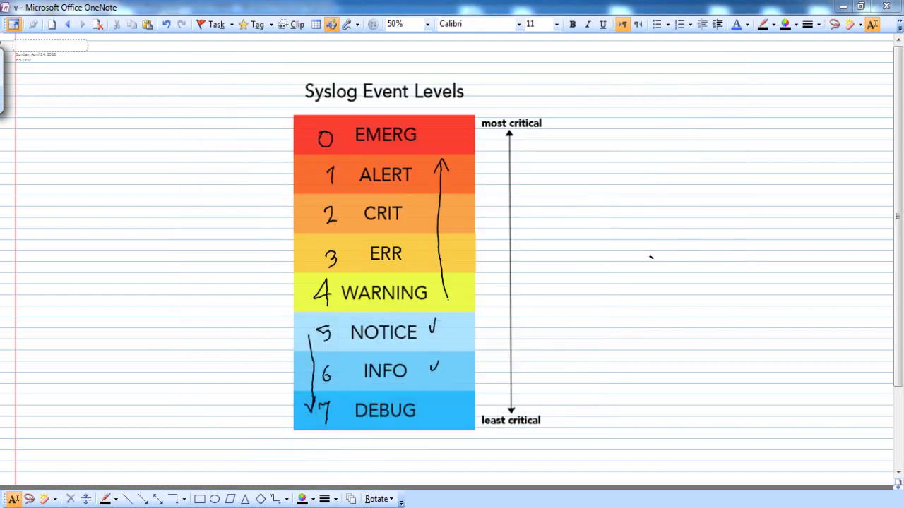
left_click(344, 464)
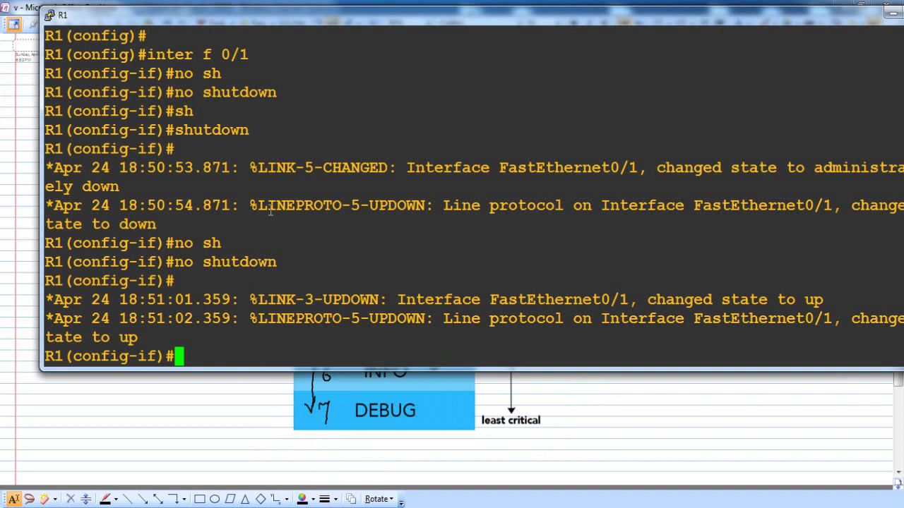
left_click_drag(297, 168, 317, 167)
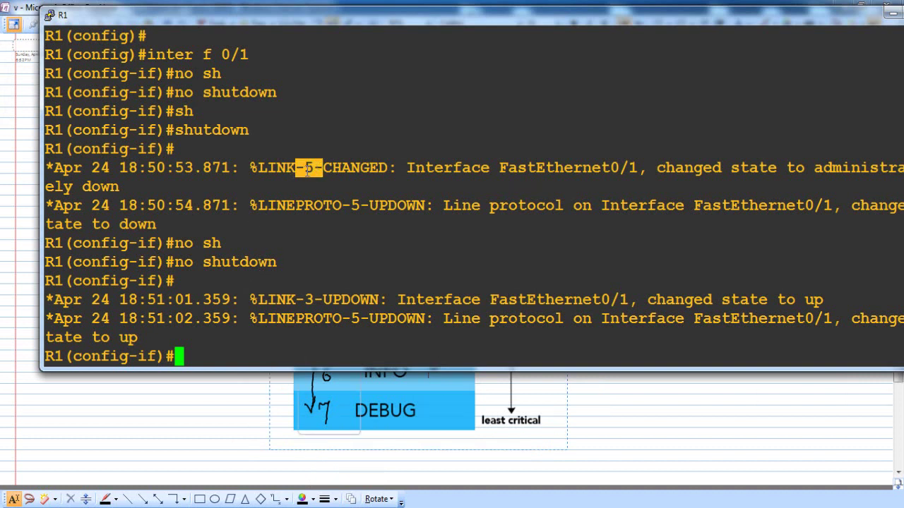
left_click(211, 396)
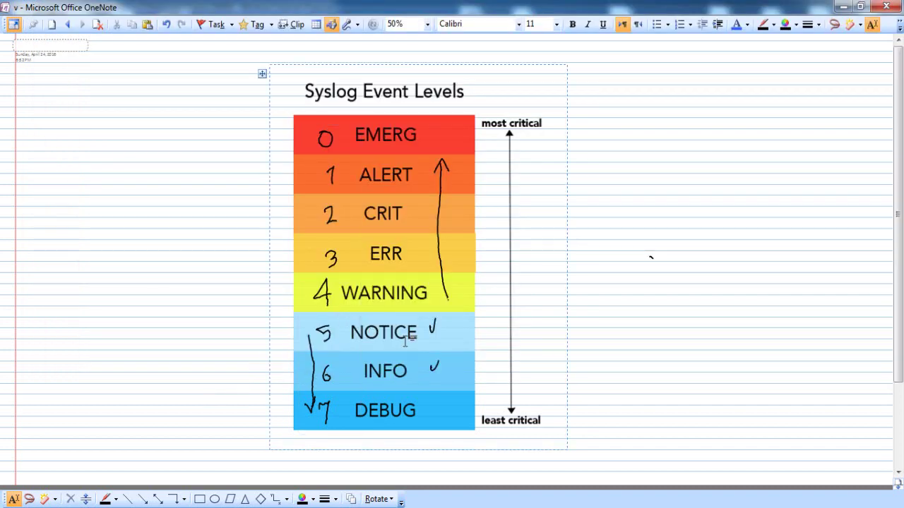
key("alt+Tab")
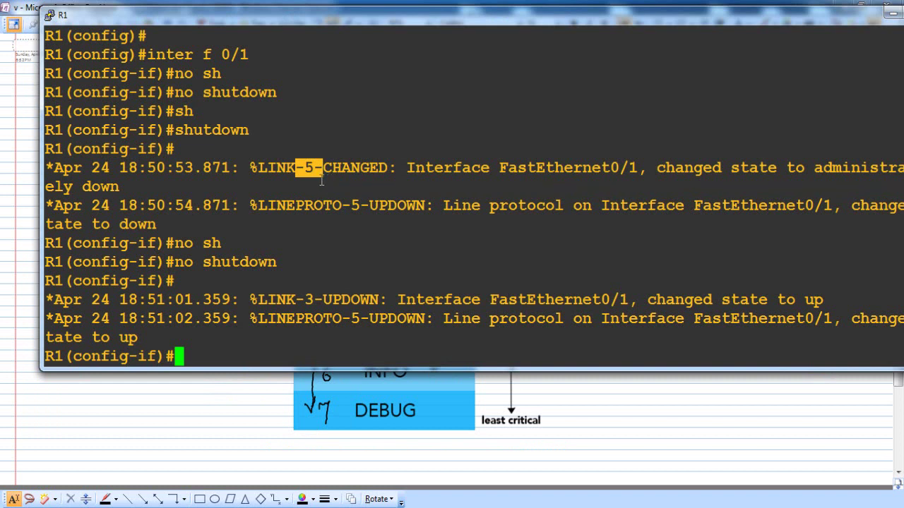
left_click_drag(333, 205, 375, 206)
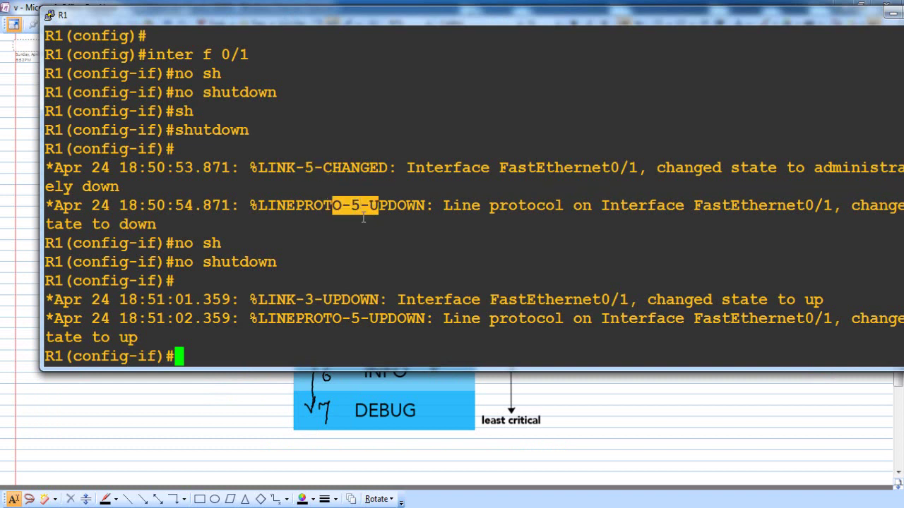
- Highlight the shutdown and no shutdown commands, and compare the LINK-3-UPDOWN severity number with the syslog chart
left_click_drag(175, 262, 277, 263)
left_click_drag(175, 130, 249, 130)
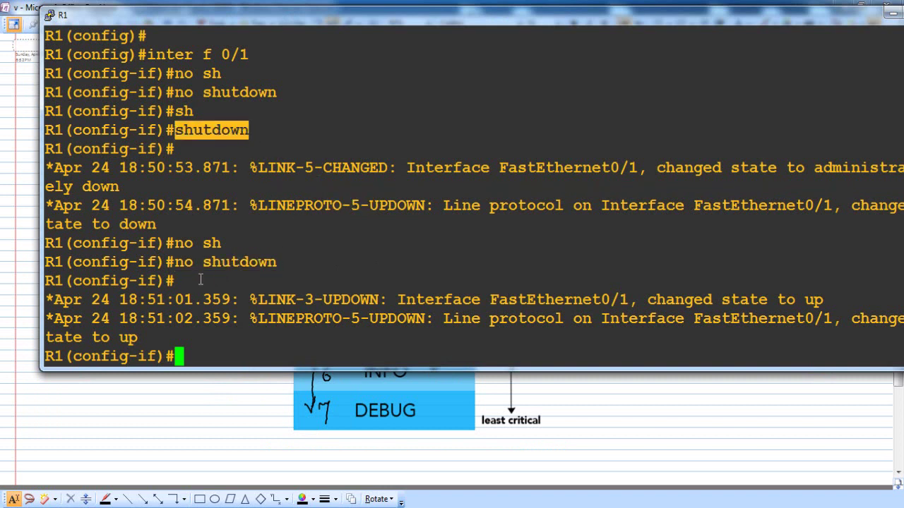
left_click_drag(175, 262, 275, 262)
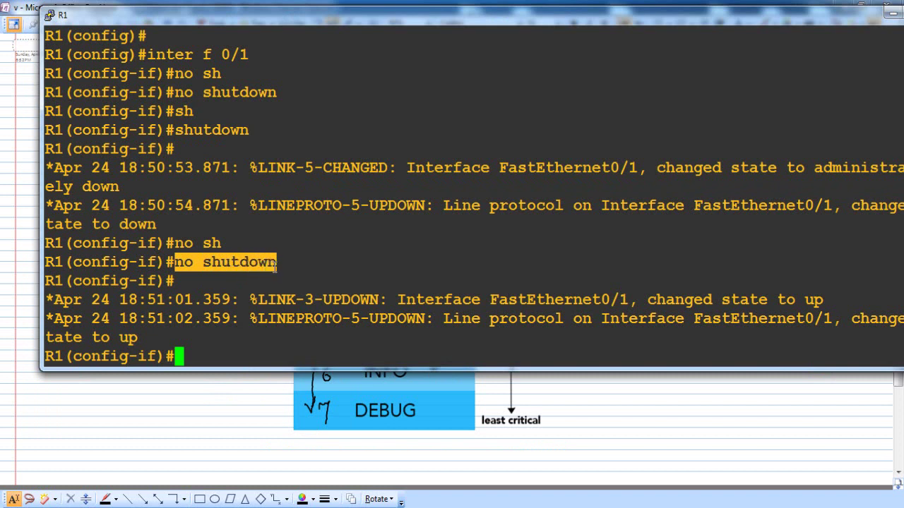
left_click_drag(296, 300, 313, 300)
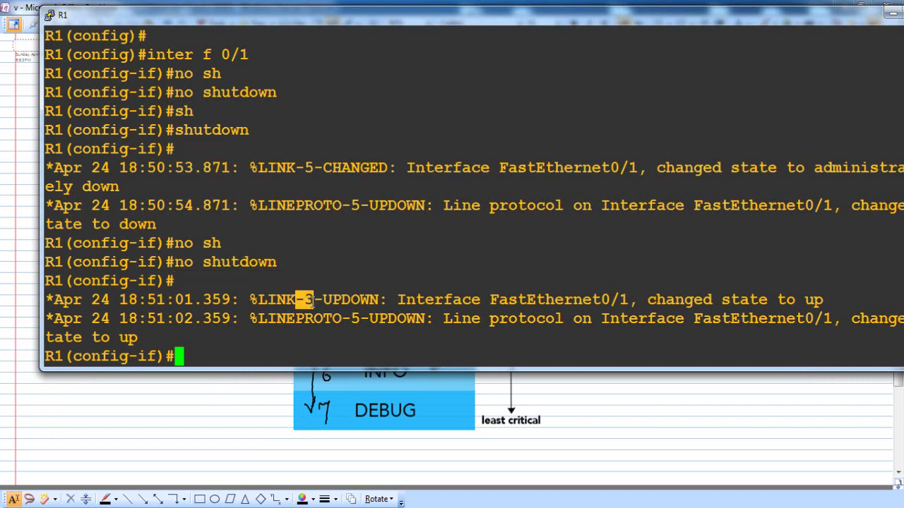
left_click(394, 397)
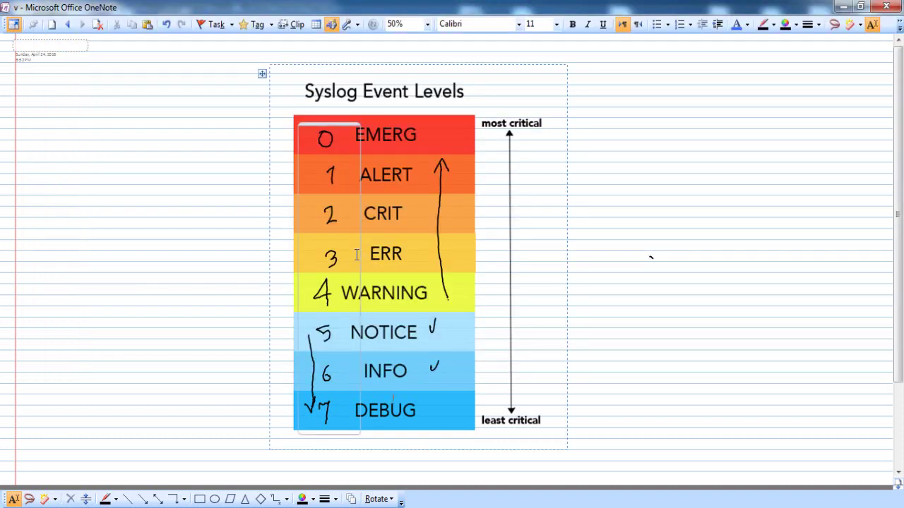
key("alt+Tab")
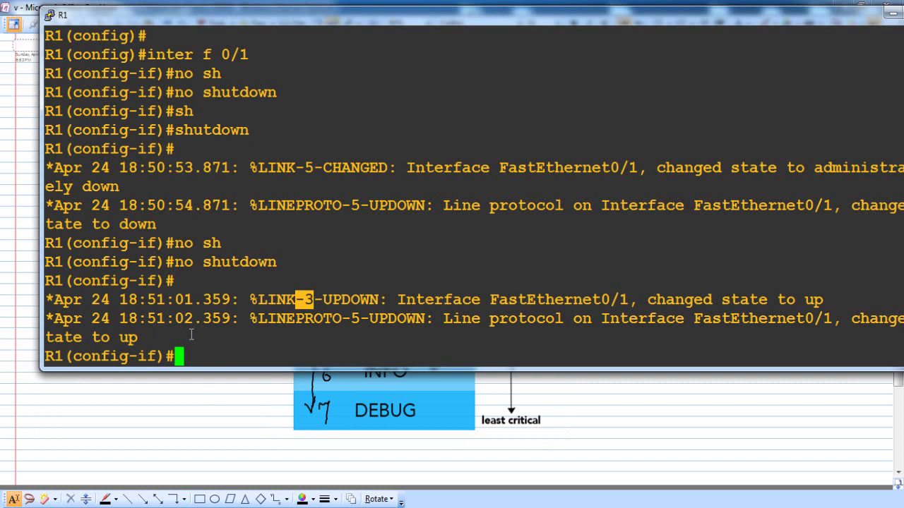
- Highlight the link and line protocol messages logged when FastEthernet0/1 came up on the R1 console
left_click_drag(341, 319, 242, 301)
left_click_drag(286, 320, 730, 326)
left_click(357, 336)
- Return R1 to privileged EXEC mode, add empty prompt lines, and run sh logging
key("ctrl+z")
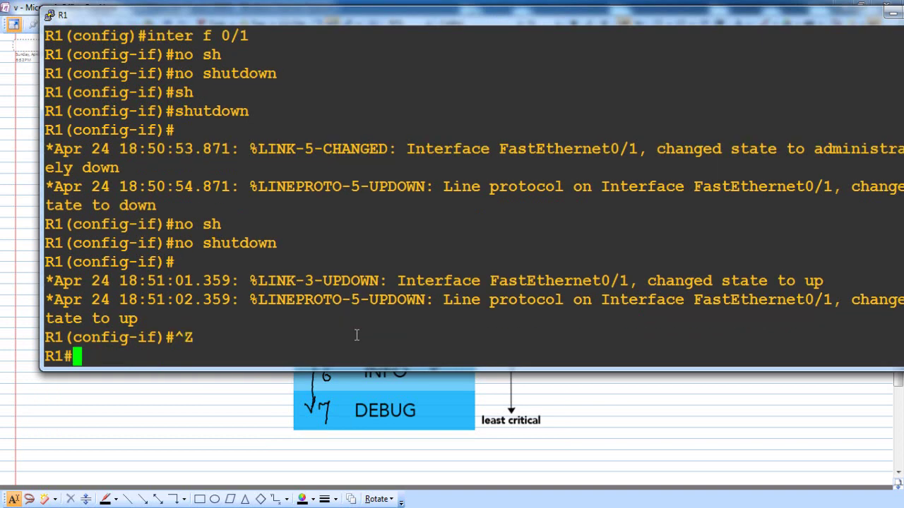
key("Return")
key("Return")
key("Return")
key("Return")
key("Return")
key("Return")
key("Return")
key("Return")
key("Return")
type("sh logg")
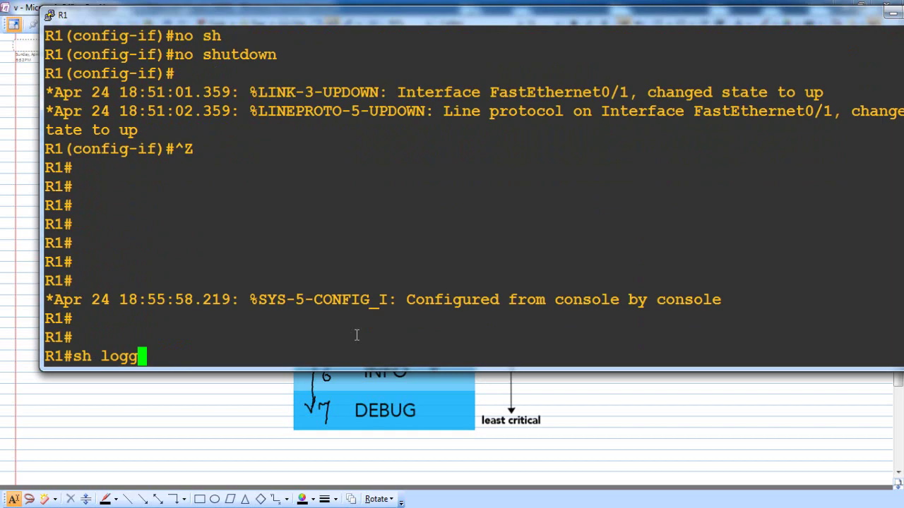
key("Tab")
key("Return")
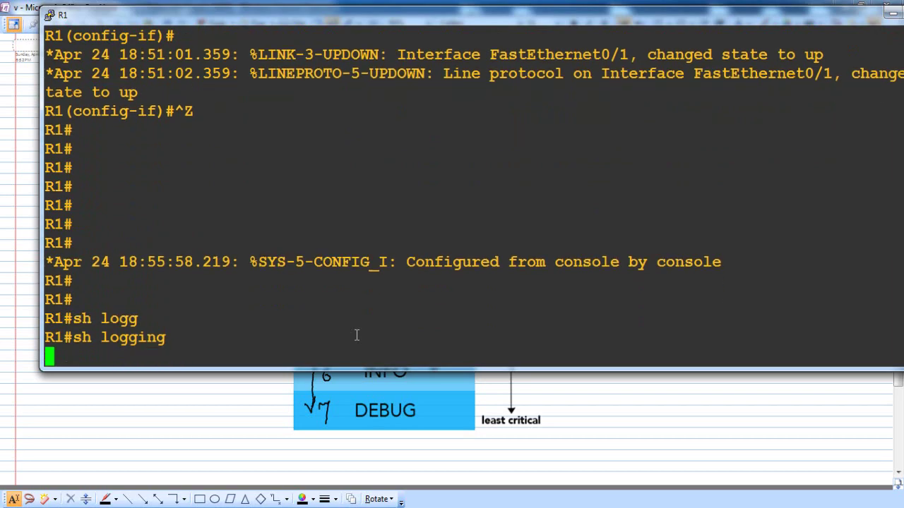
- Review the logged messages on the R1 console and highlight the block of interface state entries from system startup
left_click_drag(170, 94, 540, 325)
scroll(541, 325, "up", 10)
scroll(541, 325, "up", 6)
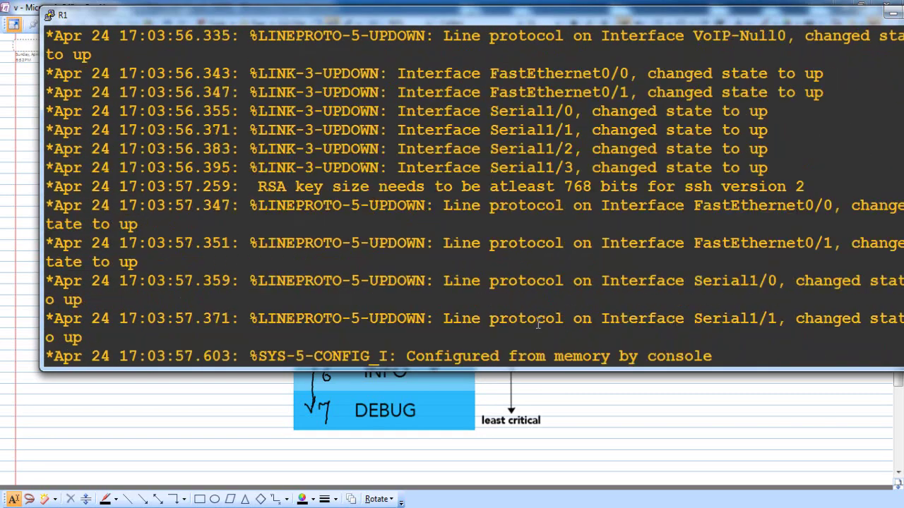
scroll(538, 322, "up", 3)
scroll(480, 313, "down", 3)
scroll(442, 304, "down", 3)
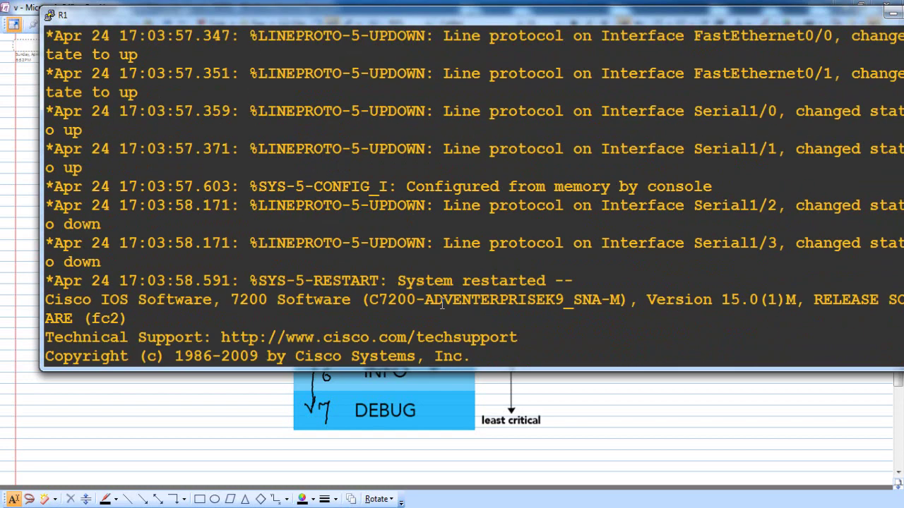
scroll(420, 282, "up", 3)
left_click_drag(159, 111, 556, 336)
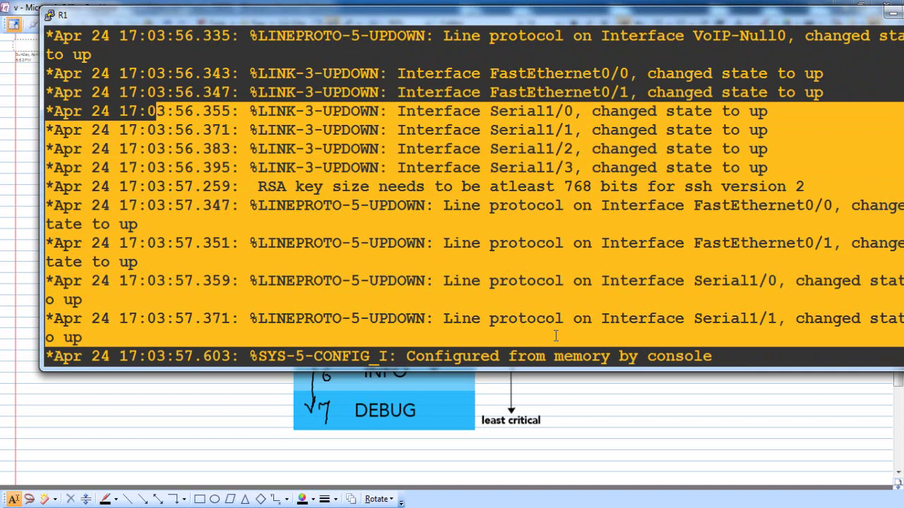
left_click(419, 209)
left_click_drag(166, 111, 617, 328)
- Switch back to the OneNote syslog chart and use the pen to draw an arrow pointing toward the chart and a separate circle
left_click(221, 411)
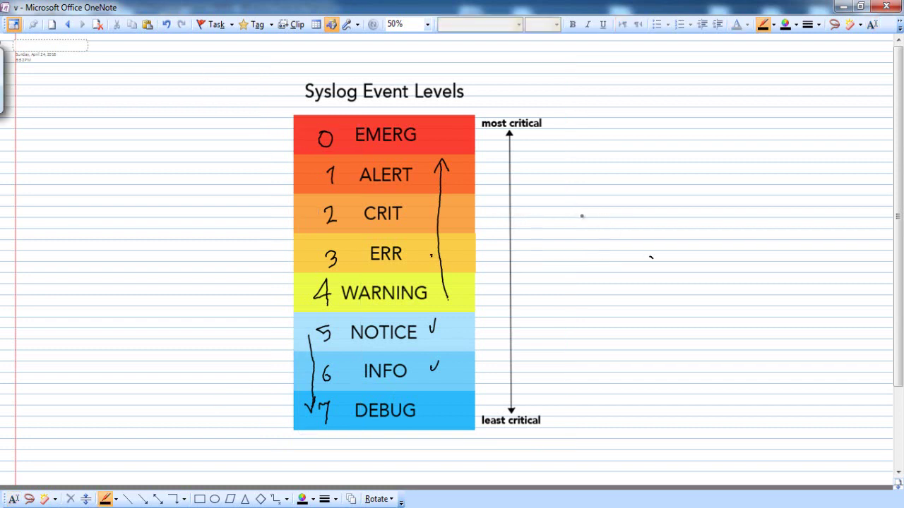
mouse_move(584, 216)
left_mouse_down()
mouse_move(554, 225)
mouse_move(569, 238)
left_mouse_up()
mouse_move(699, 114)
left_mouse_down()
mouse_move(669, 141)
mouse_move(735, 131)
mouse_move(694, 118)
left_mouse_up()
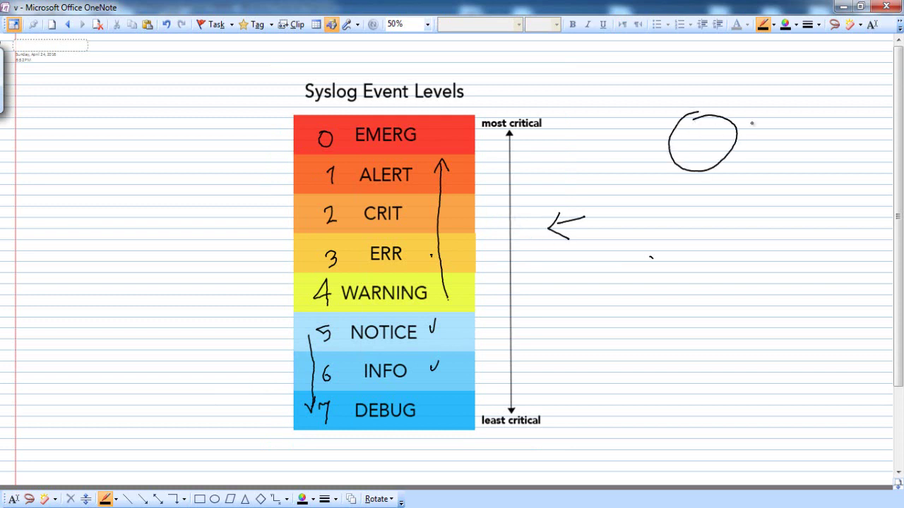
- Label the drawn circle CPU, point two arrows at it, and write 6 and 9 with short lines on its opposite side
mouse_move(762, 100)
left_mouse_down()
mouse_move(739, 136)
mouse_move(752, 135)
mouse_move(748, 155)
mouse_move(760, 164)
left_mouse_up()
mouse_move(699, 140)
left_mouse_down()
mouse_move(695, 155)
mouse_move(727, 131)
mouse_move(733, 145)
left_mouse_up()
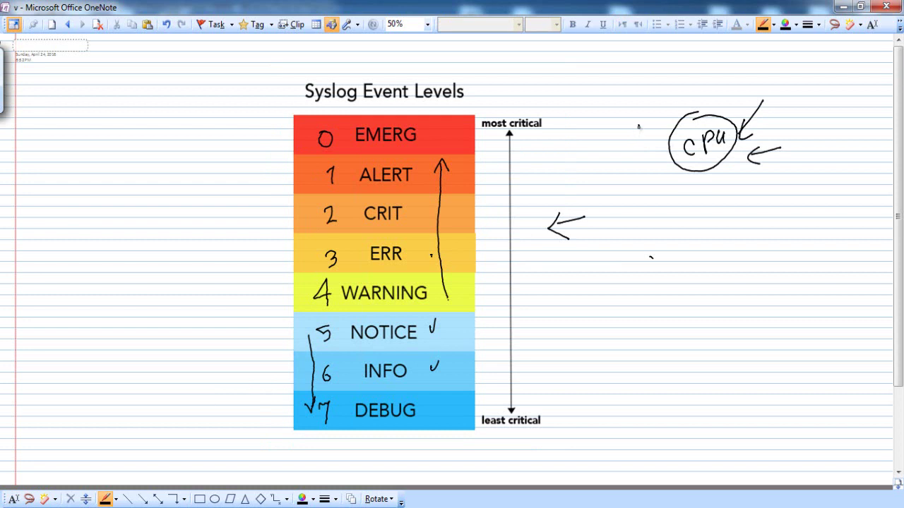
left_click_drag(638, 125, 641, 173)
mouse_move(650, 140)
left_mouse_down()
mouse_move(660, 138)
mouse_move(663, 157)
left_mouse_up()
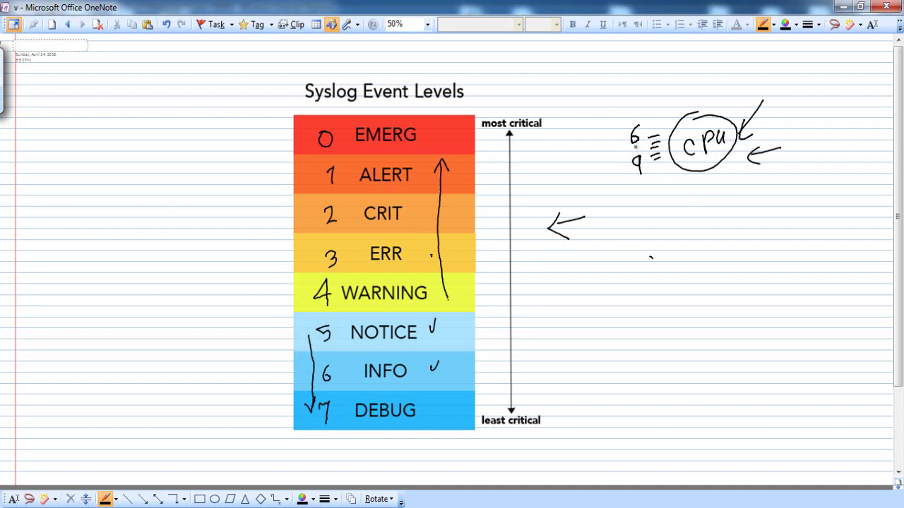
- Draw a stack of horizontal lines beneath the CPU circle, and bracket the 6 and 9 with the label 30M
left_click_drag(663, 194, 735, 191)
left_click_drag(682, 203, 727, 201)
left_click_drag(689, 209, 734, 209)
left_click_drag(699, 224, 749, 220)
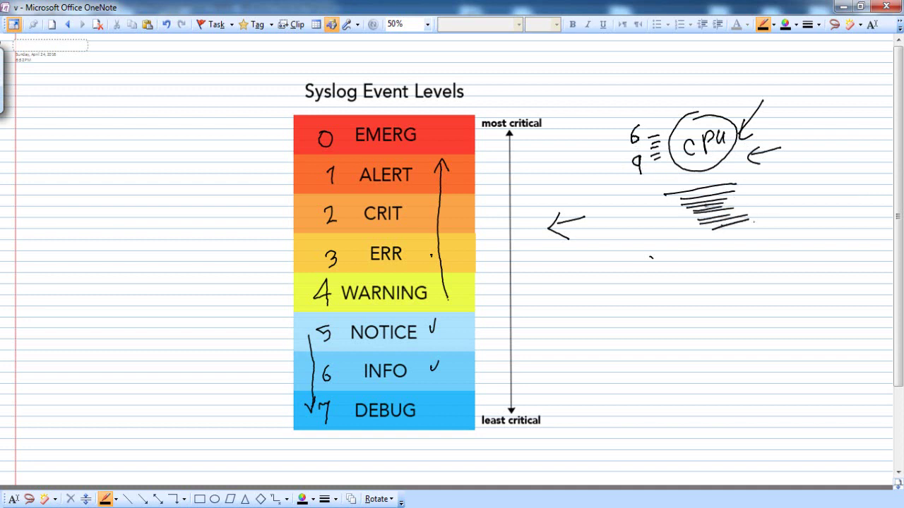
mouse_move(620, 140)
left_mouse_down()
mouse_move(606, 151)
mouse_move(629, 177)
left_mouse_up()
mouse_move(570, 167)
left_mouse_down()
mouse_move(576, 178)
mouse_move(604, 171)
left_mouse_up()
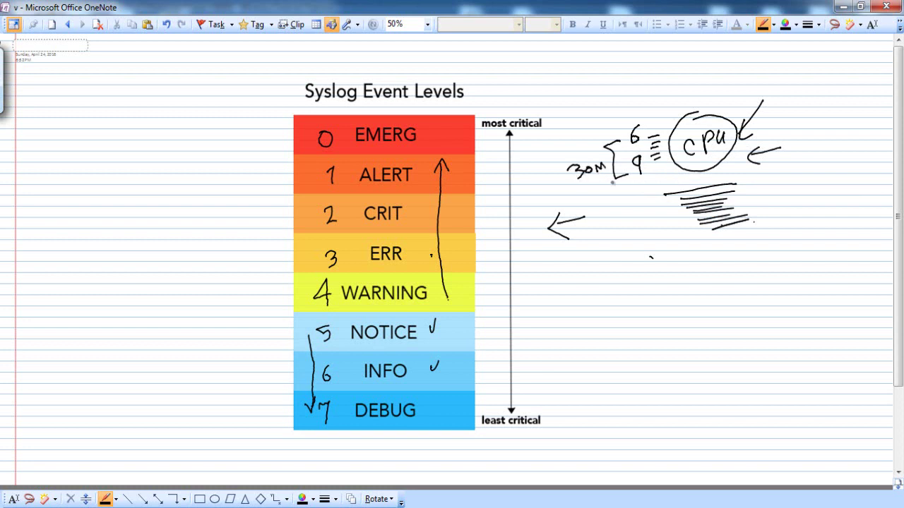
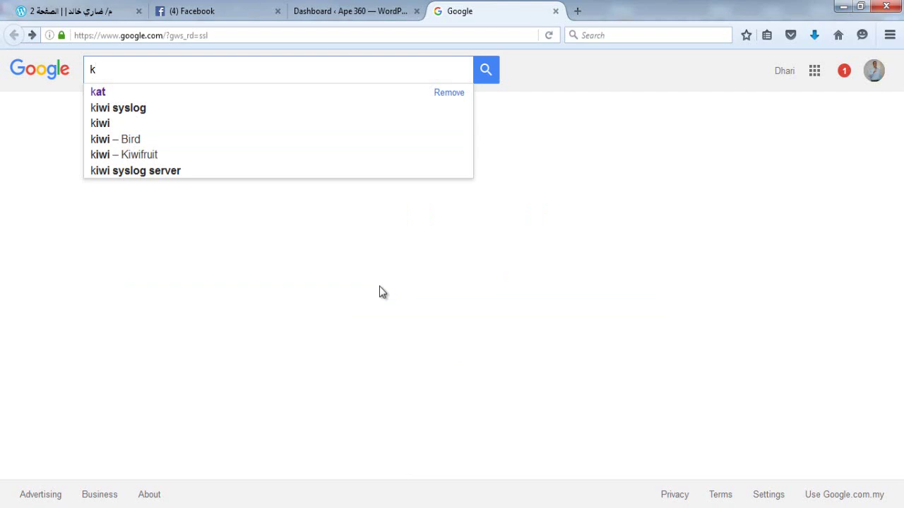
- Search Google for kiwi syslog, view the Kiwi Syslog Server website, and put the browser away
type("ik")
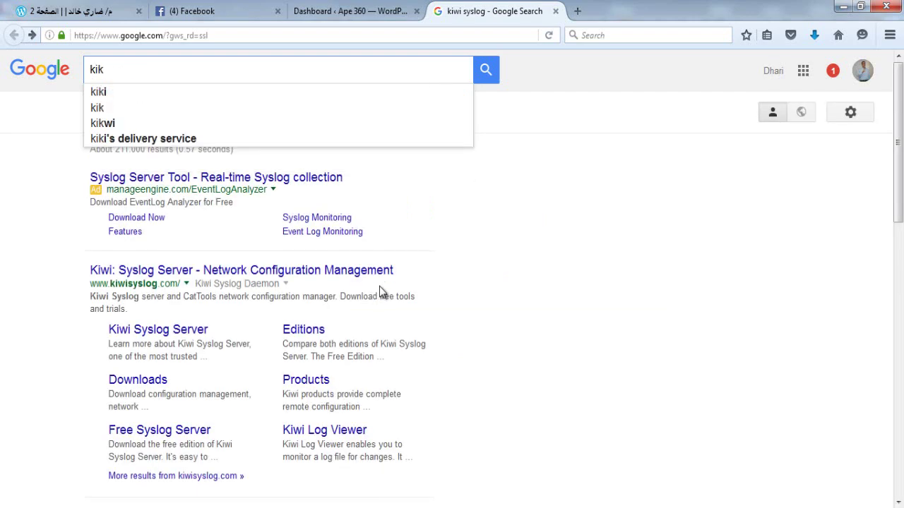
key("BackSpace")
key("Down")
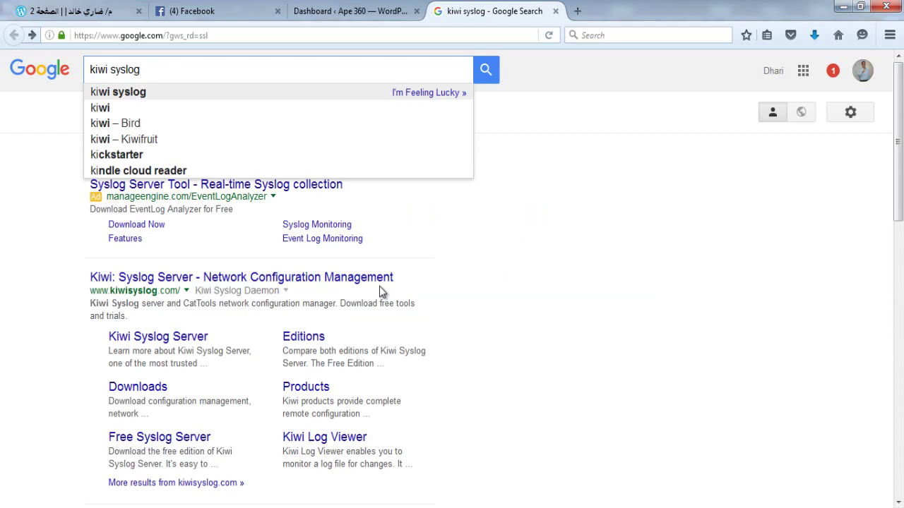
key("Return")
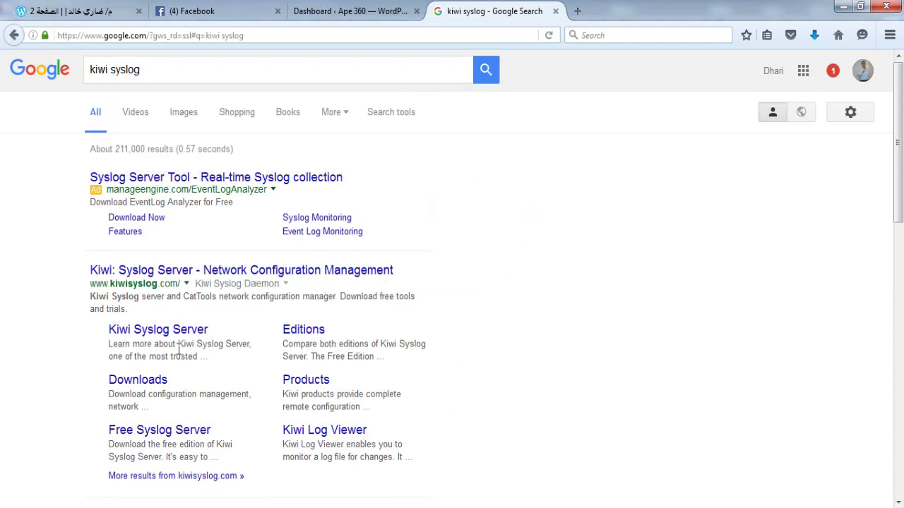
left_click(167, 274)
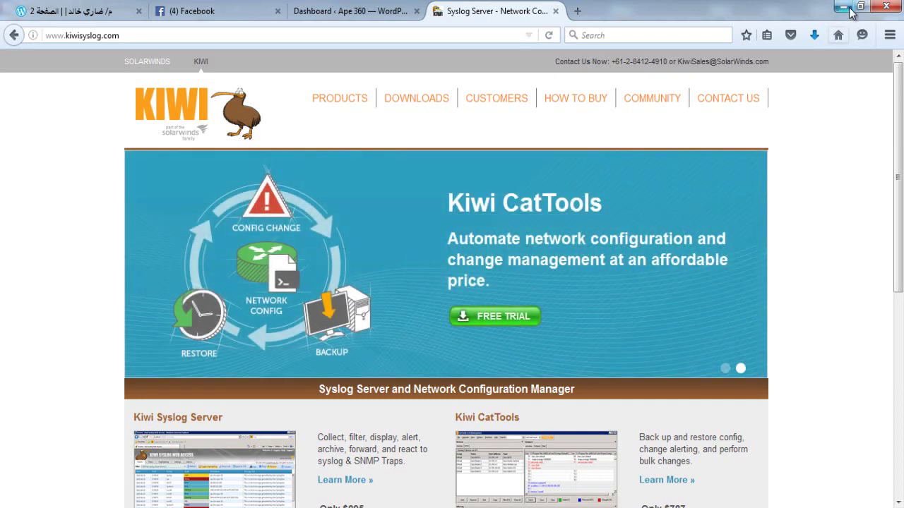
left_click(850, 8)
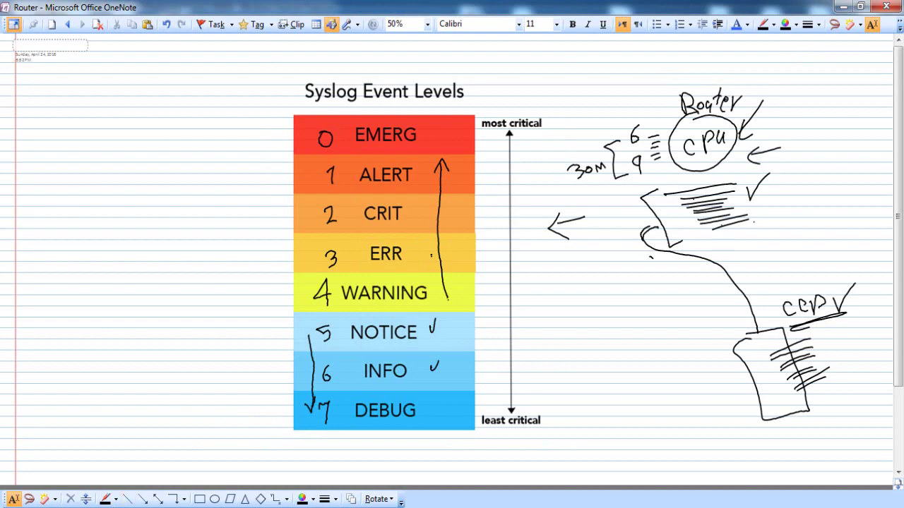
- Switch to Cisco Configuration Professional and open the router's Logging properties for editing
left_click(381, 454)
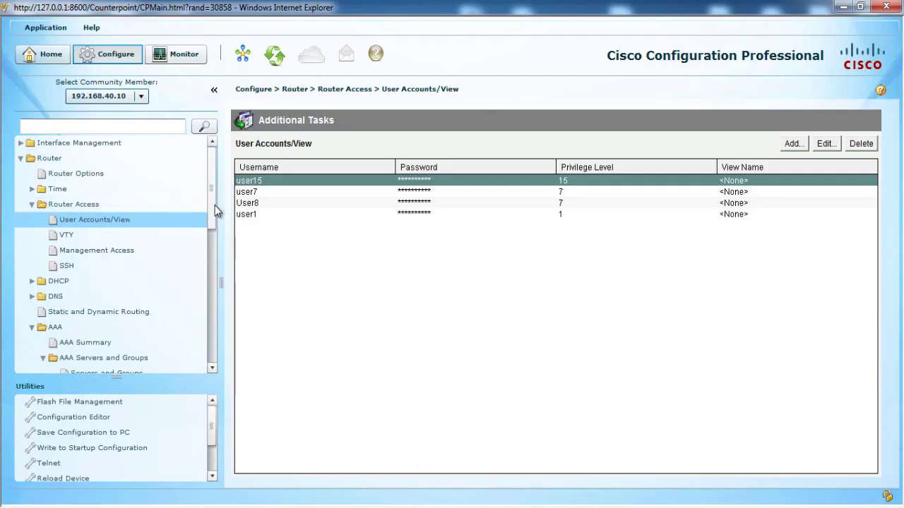
left_click_drag(215, 206, 211, 346)
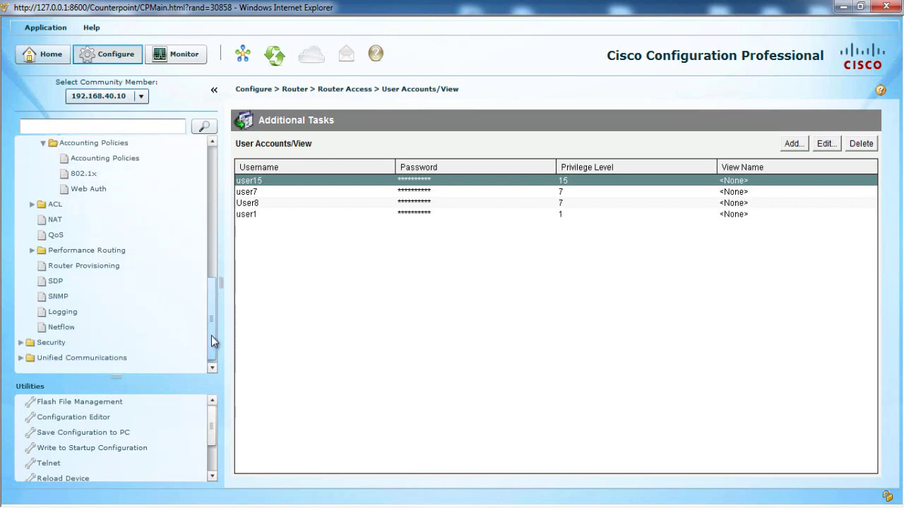
left_click(64, 312)
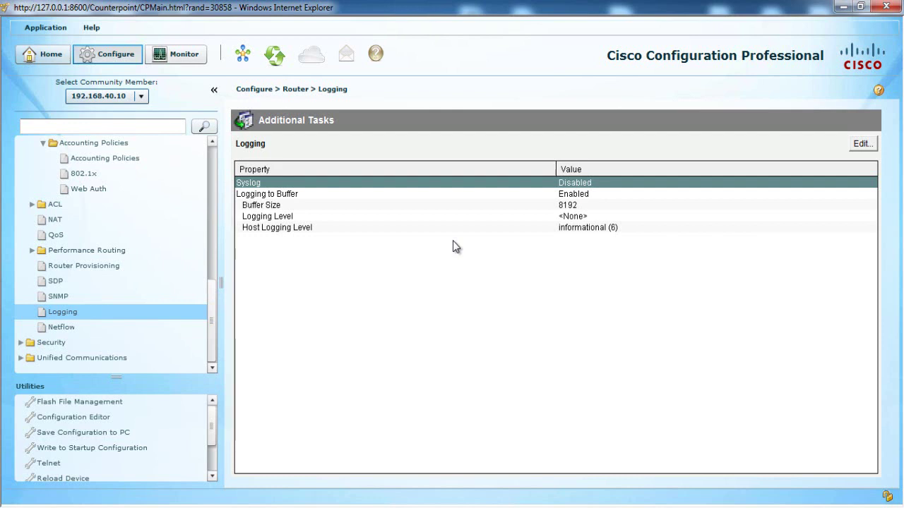
left_click(275, 210)
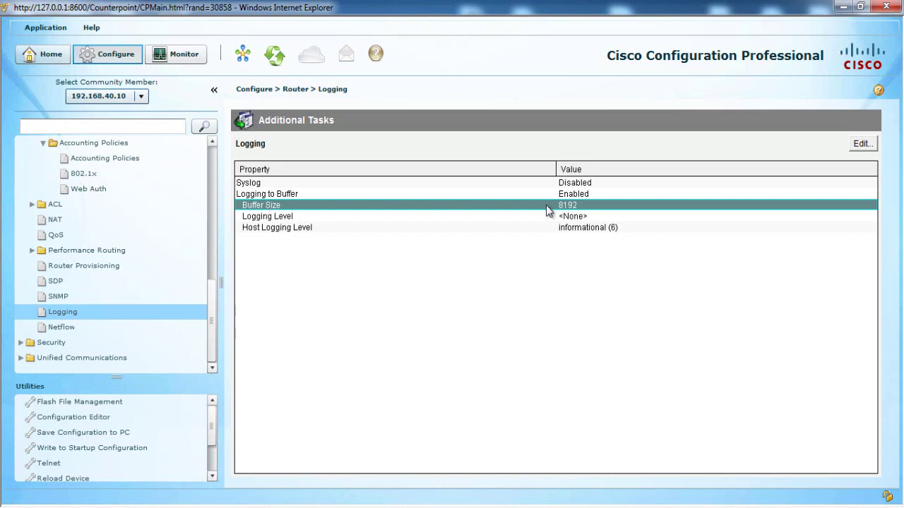
left_click(864, 144)
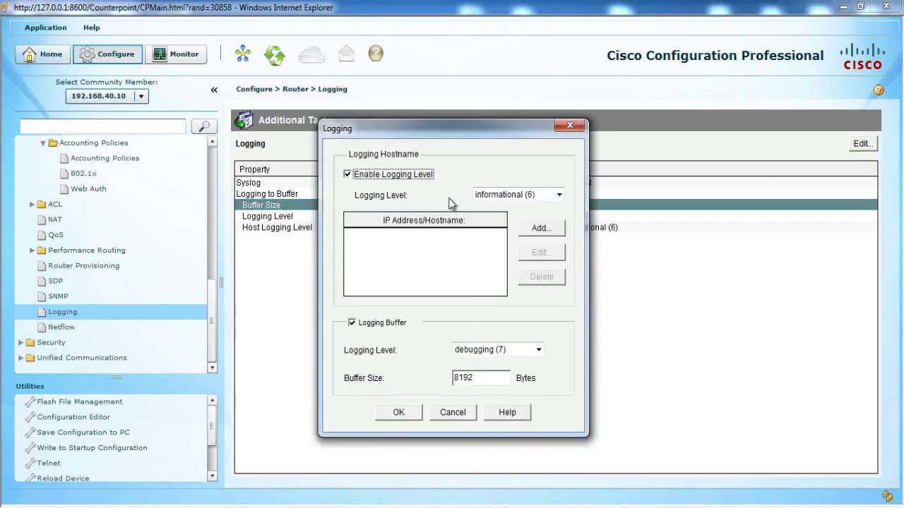
- Check the severity options against the OneNote syslog chart, and set the Logging Hostname level to debugging (7)
left_click(524, 195)
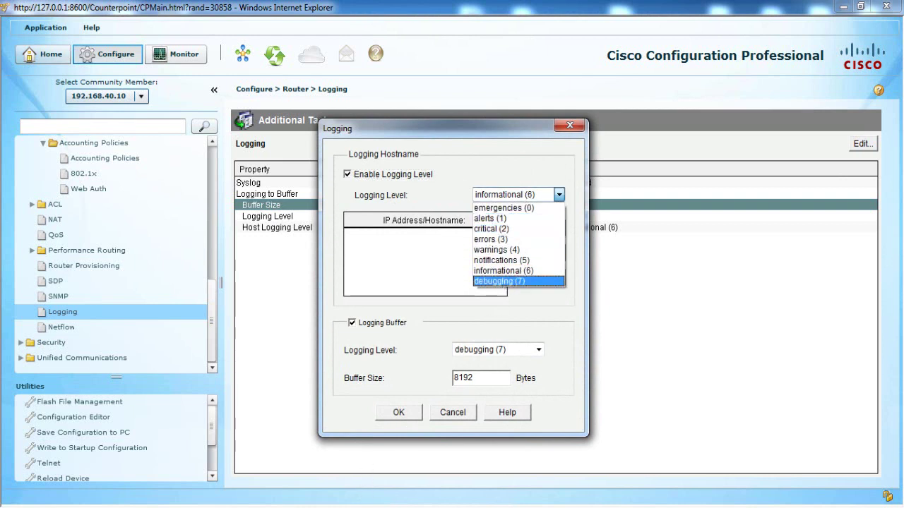
key("alt+Tab")
key("alt+Tab")
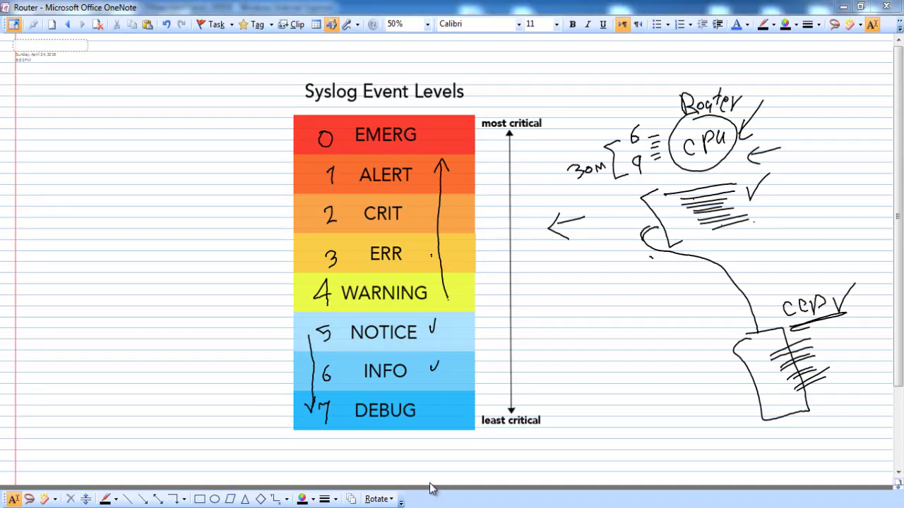
left_click(840, 9)
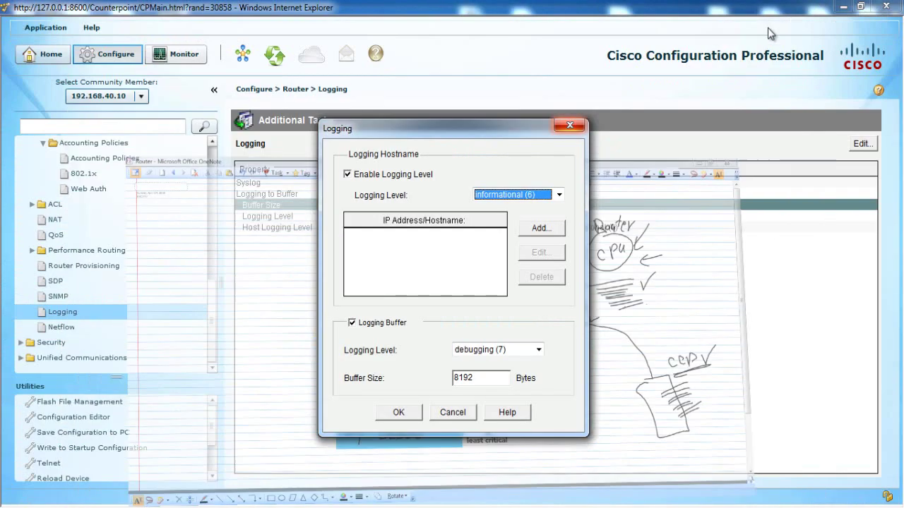
left_click(503, 196)
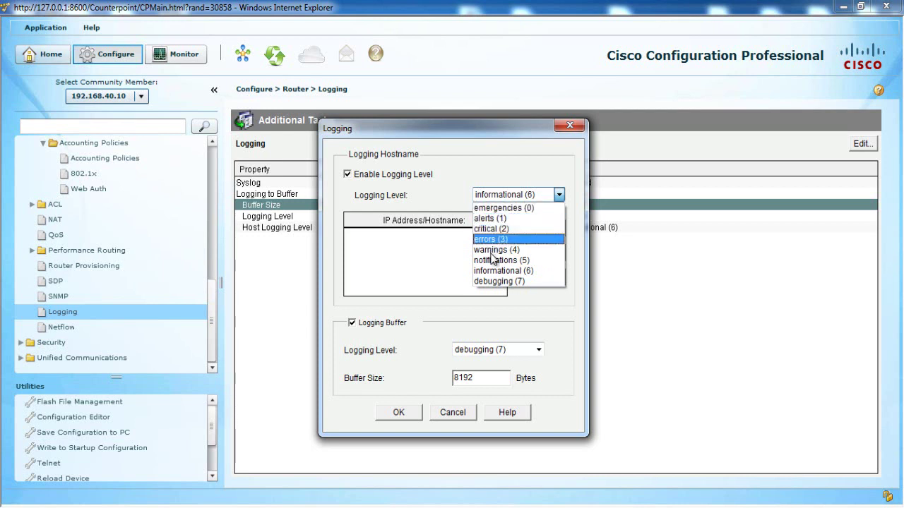
left_click(499, 282)
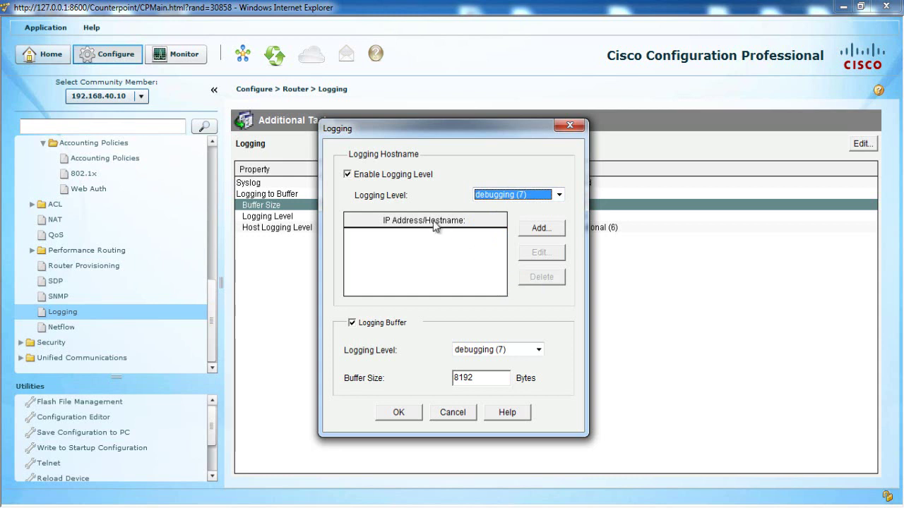
- Add 192.168.10.100 as a logging host
left_click(536, 230)
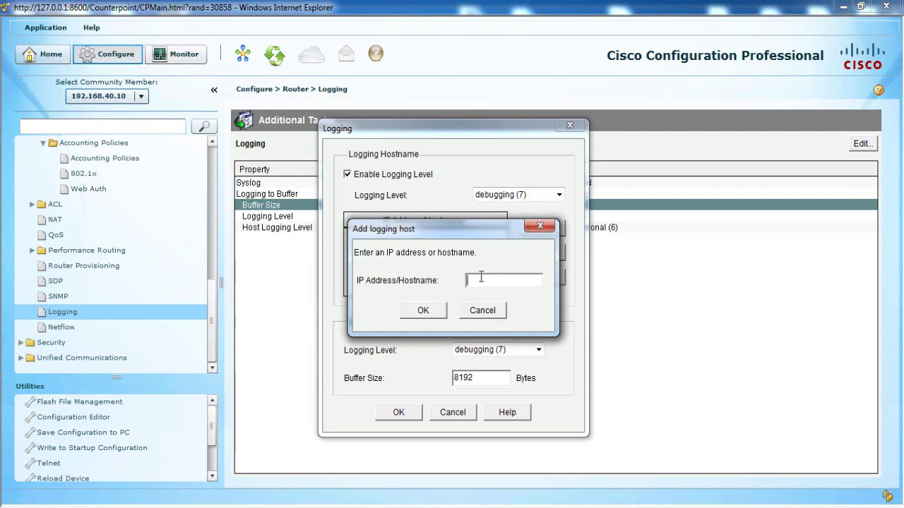
type("192.168.10.100")
left_click(434, 313)
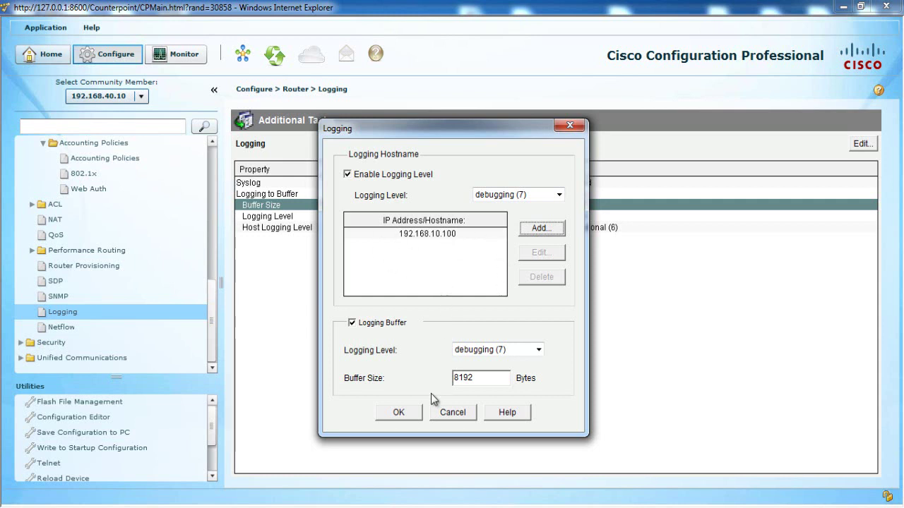
- Review the logging buffer's size and its available severity levels
left_click(473, 381)
double_click(472, 382)
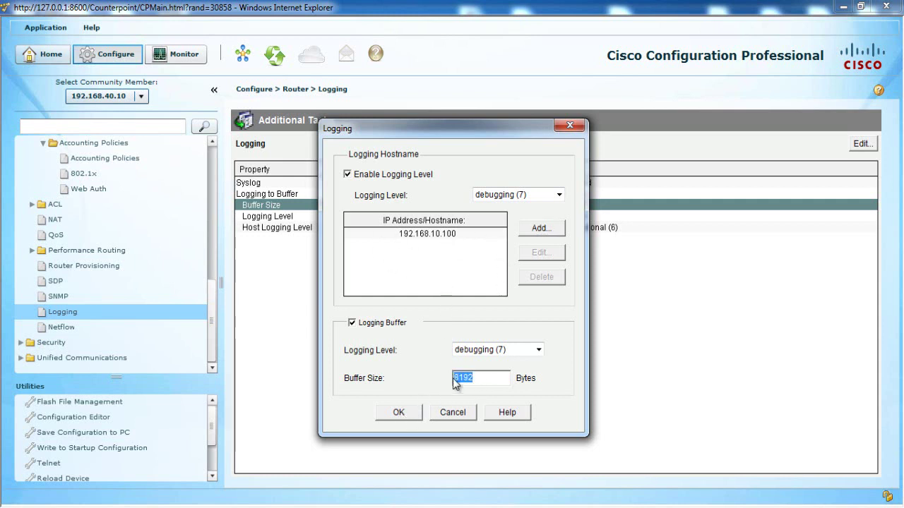
left_click(471, 353)
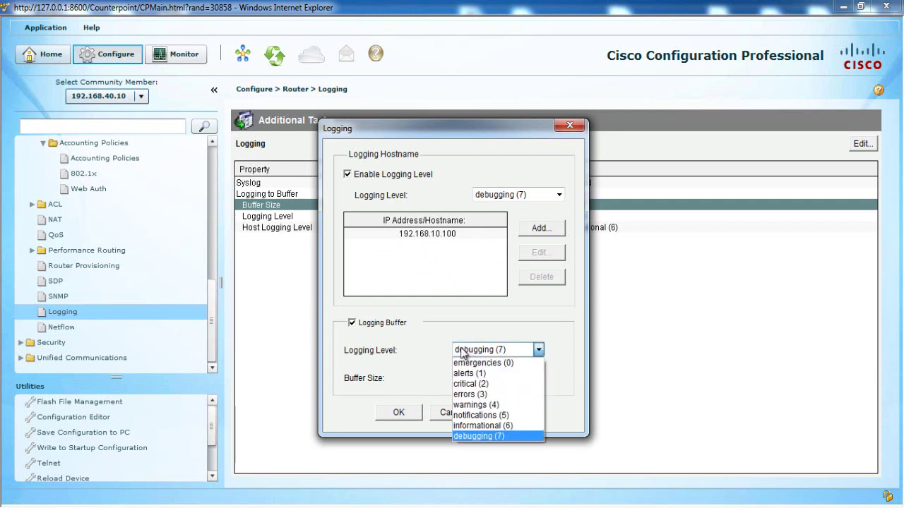
left_click(470, 352)
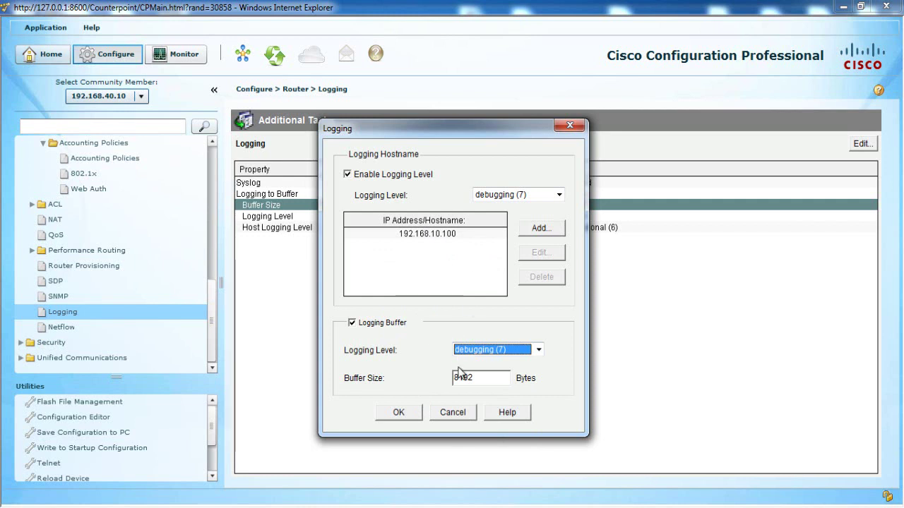
left_click_drag(480, 378, 441, 377)
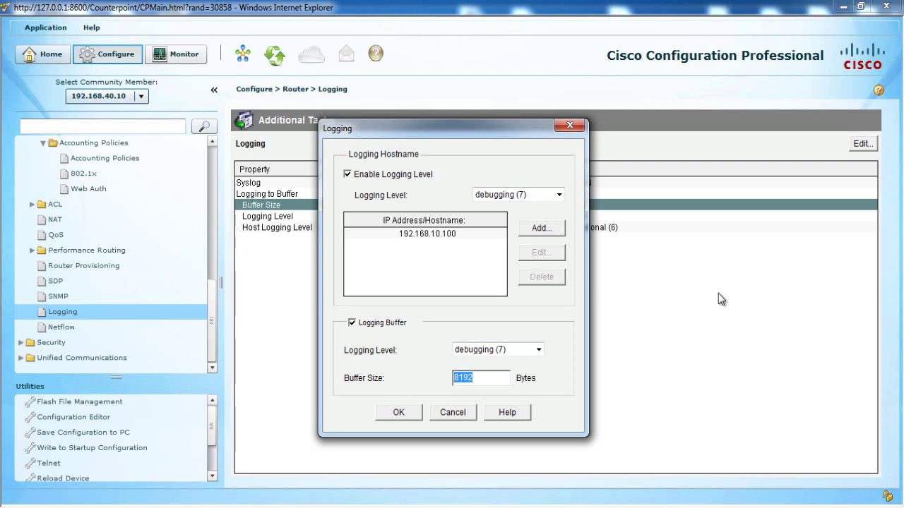
- Apply the logging settings, deliver the commands to the router's running configuration, and select the Syslog Server1 entry
left_click(403, 417)
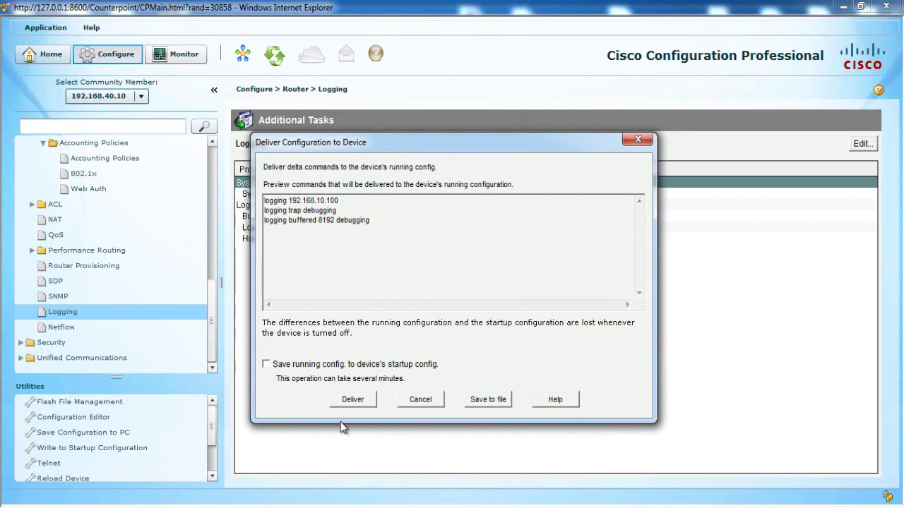
left_click(351, 401)
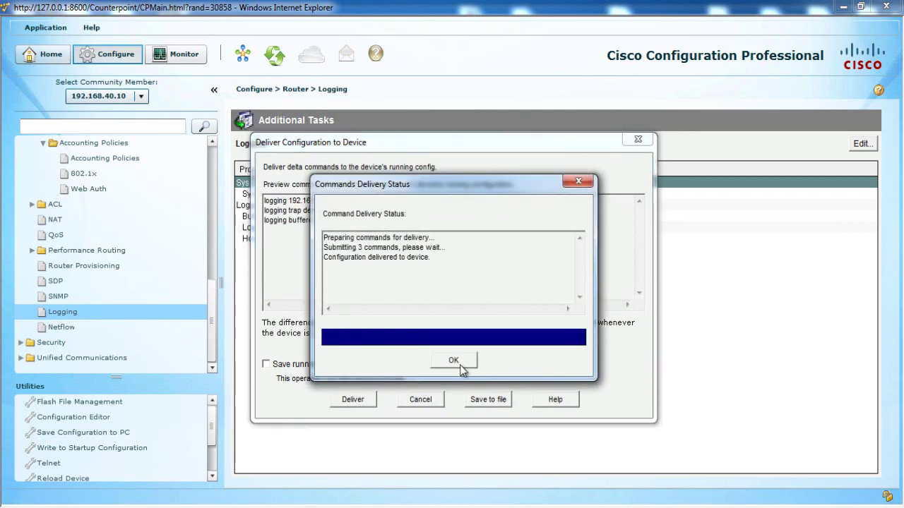
left_click(457, 363)
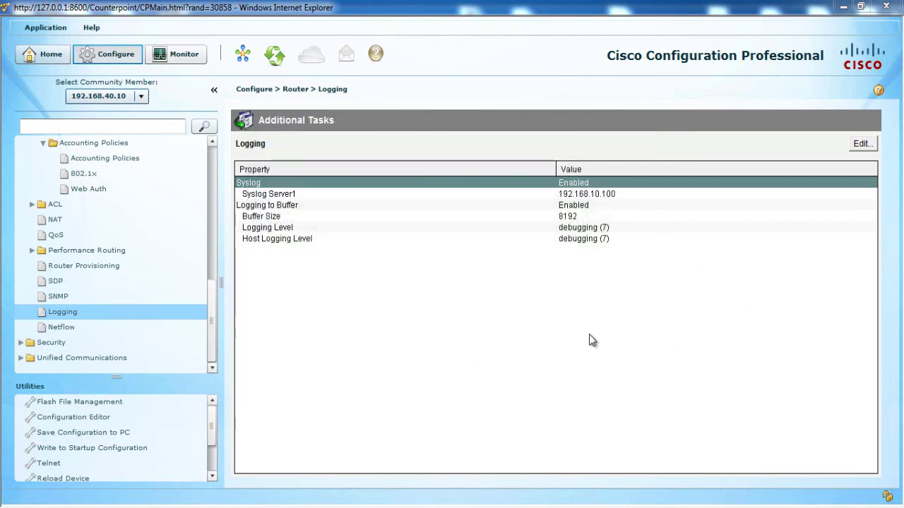
left_click(598, 194)
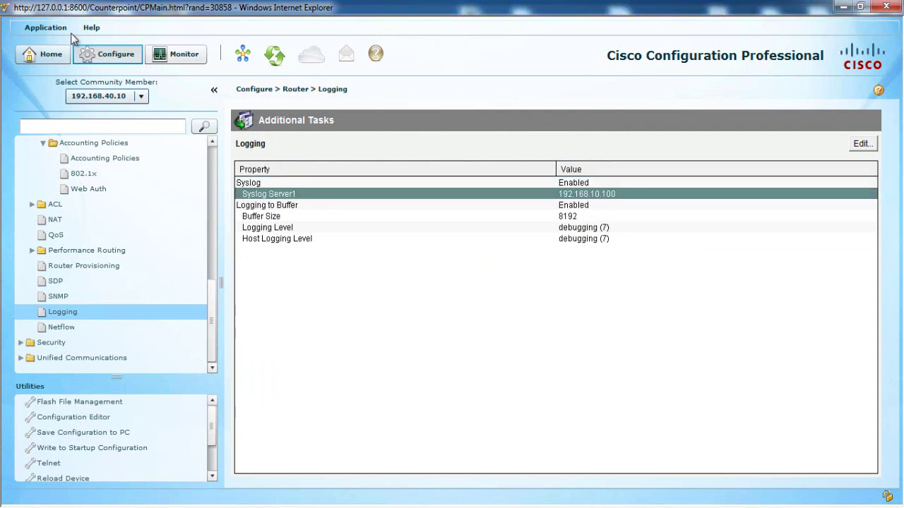
- Open the router's logging monitor and examine the syslog entries for interface state changes and console configuration
left_click(176, 57)
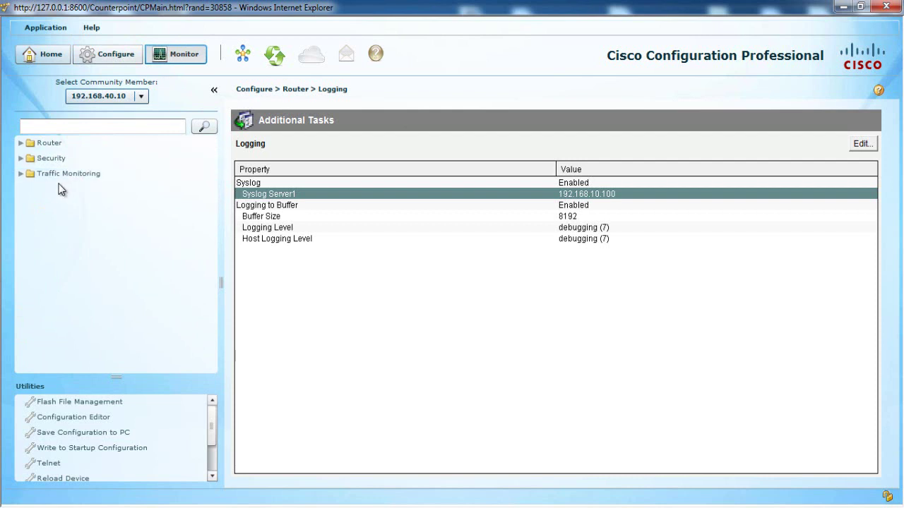
left_click(25, 144)
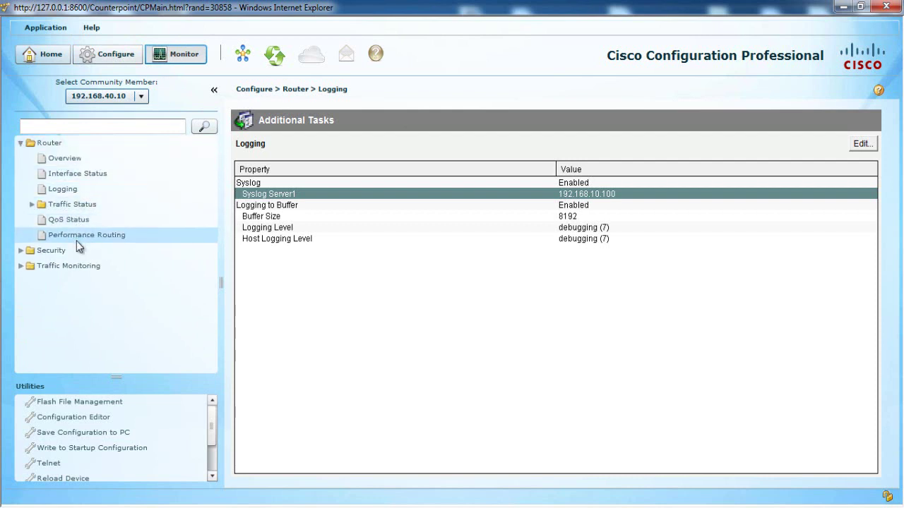
left_click(56, 189)
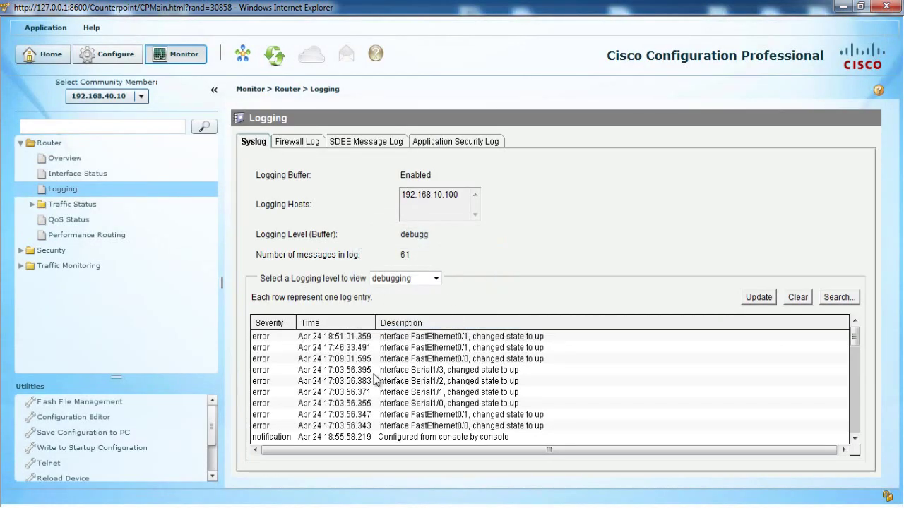
left_click(379, 373)
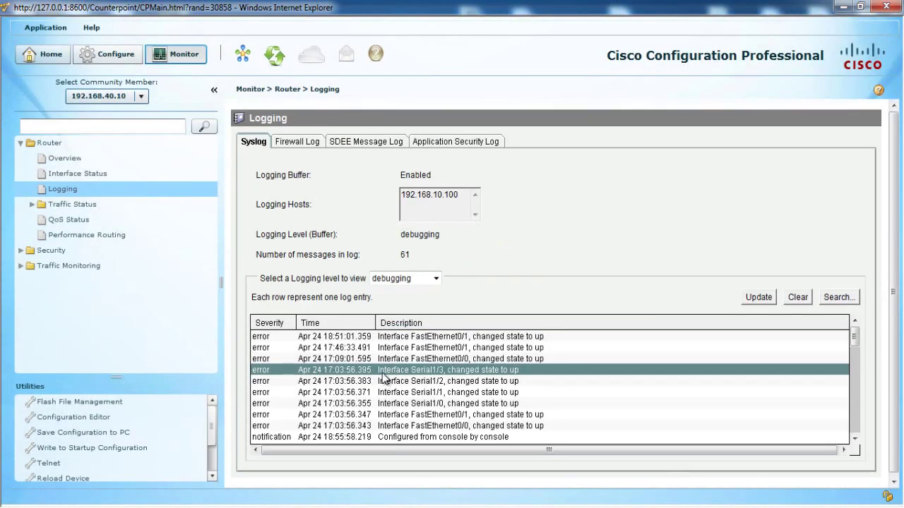
left_click(324, 438)
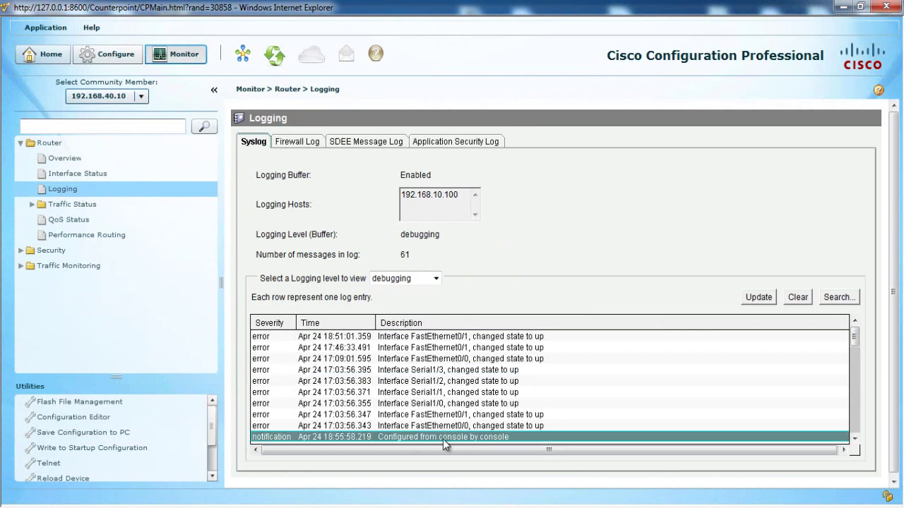
left_click(428, 346)
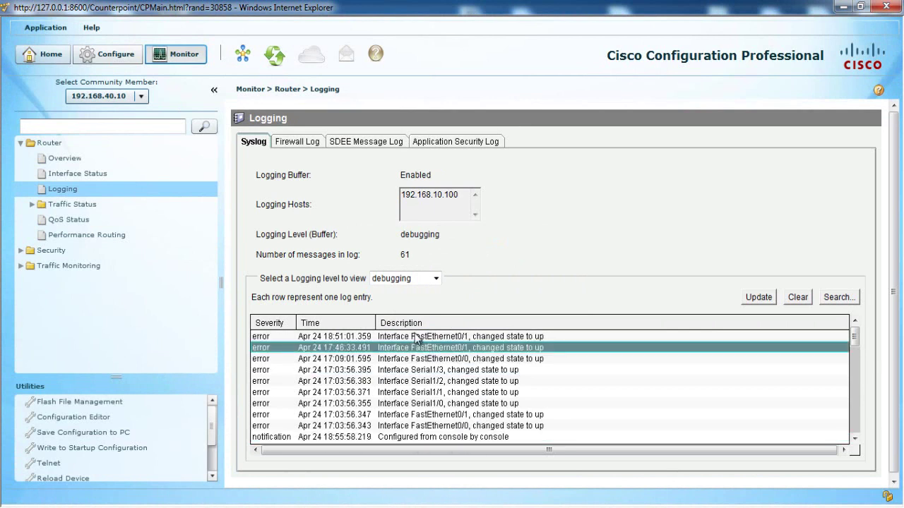
left_click(422, 337)
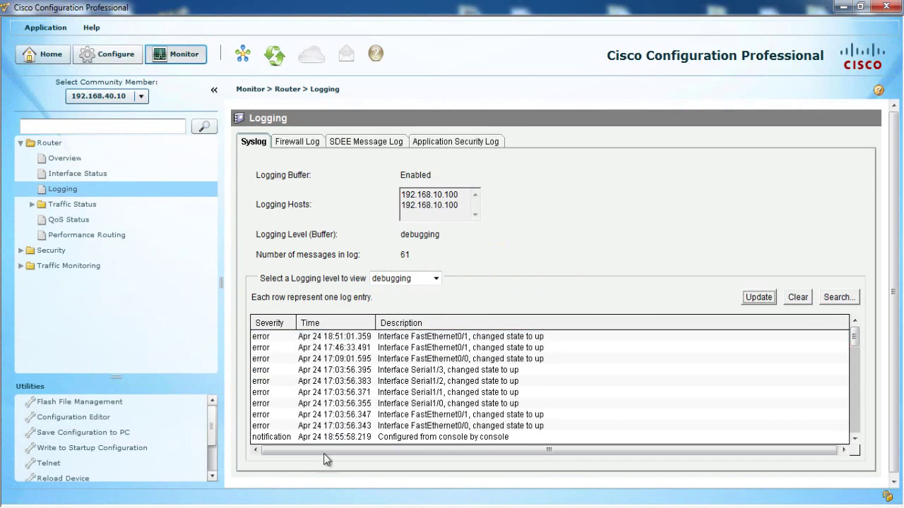
- Switch to the R1 terminal and shut down interface f 0/1
key("alt+Tab")
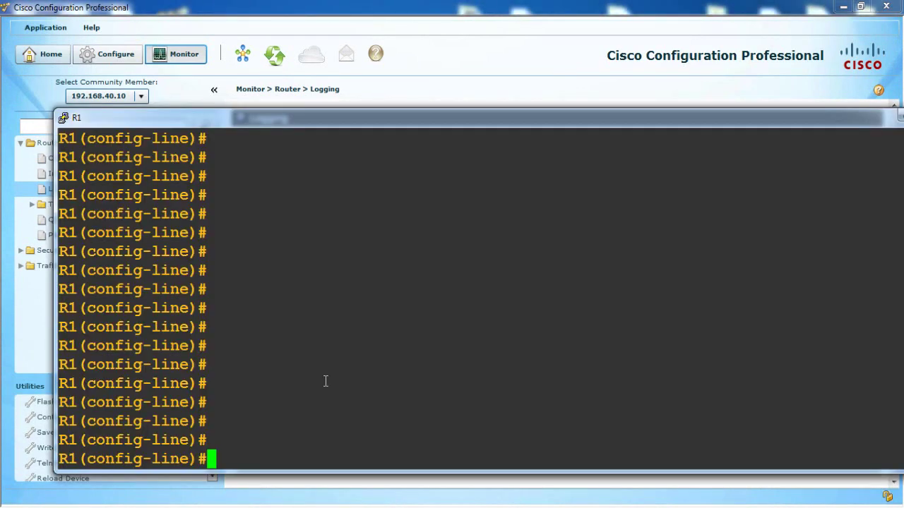
type("inter ")
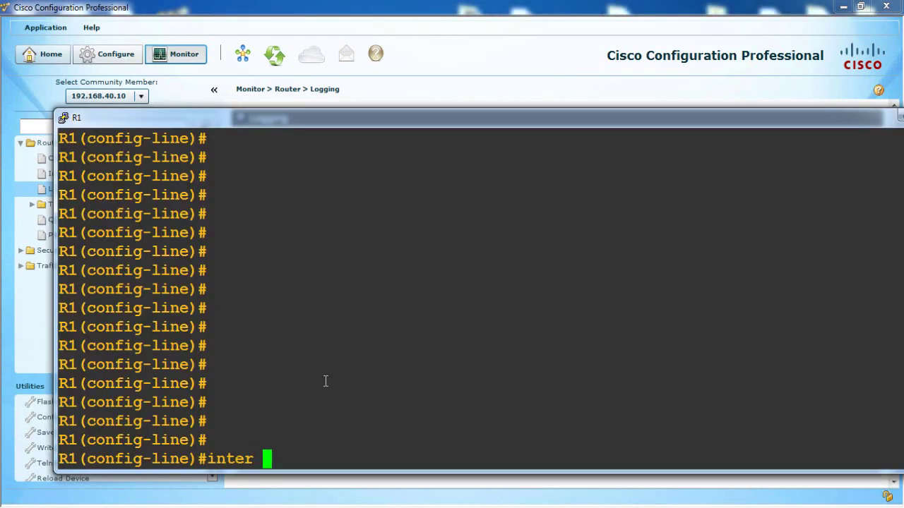
type("f 0/0")
key("BackSpace")
type("1")
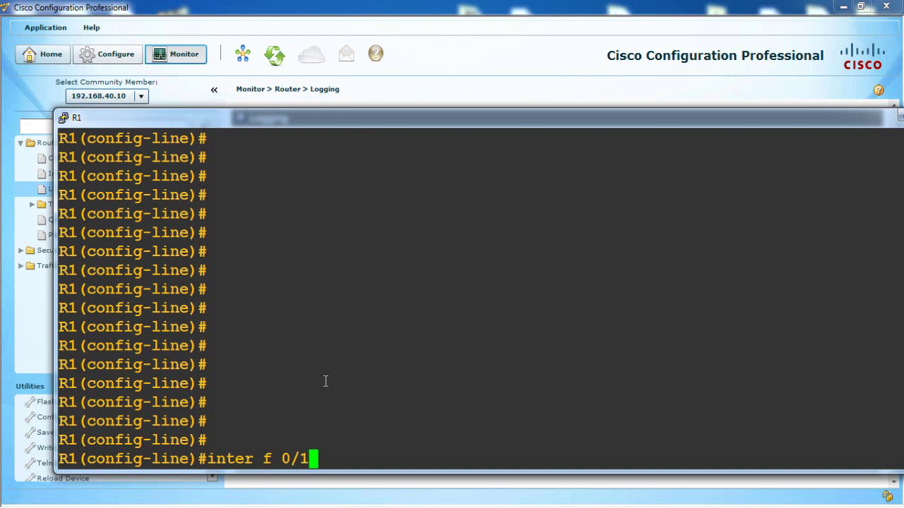
key("Return")
key("Return")
key("Return")
key("Return")
type("sh")
key("Tab")
key("Return")
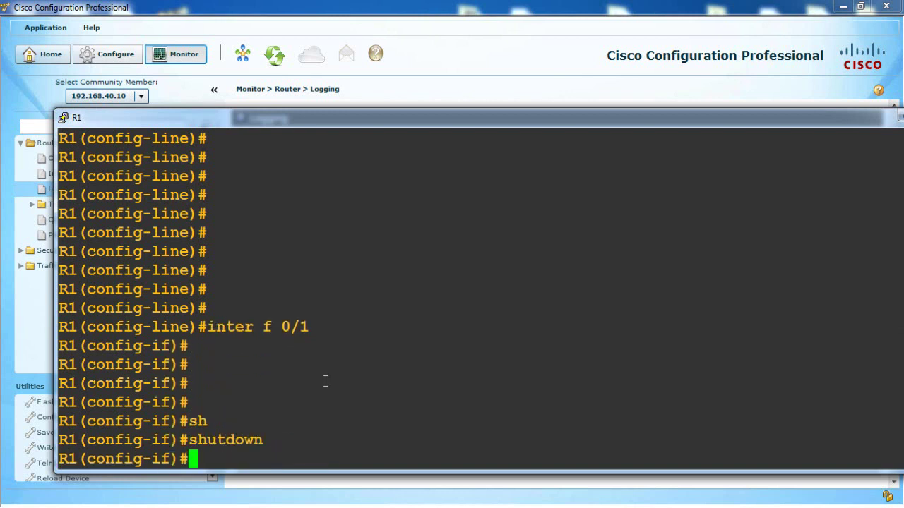
- Bring interface f 0/1 back up with the no shutdown command
type("no sh")
key("Tab")
key("Return")
key("Return")
key("Return")
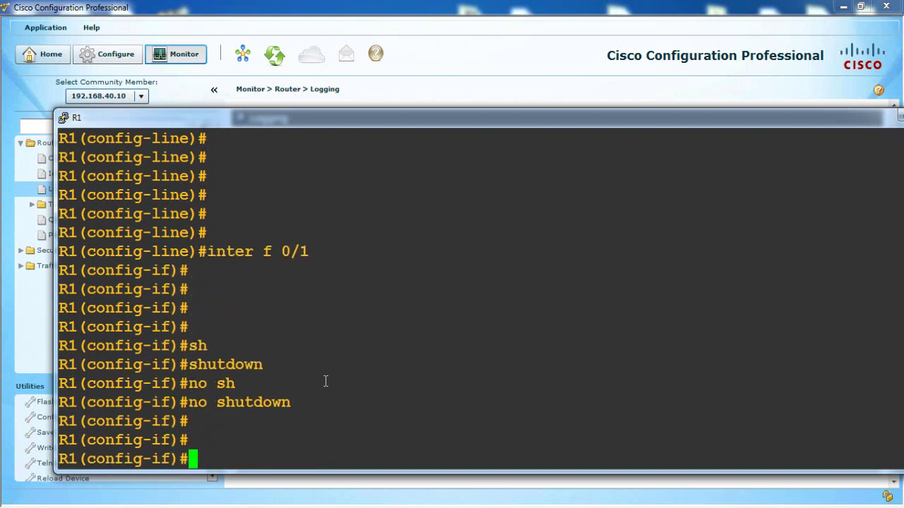
key("Return")
key("Return")
key("Return")
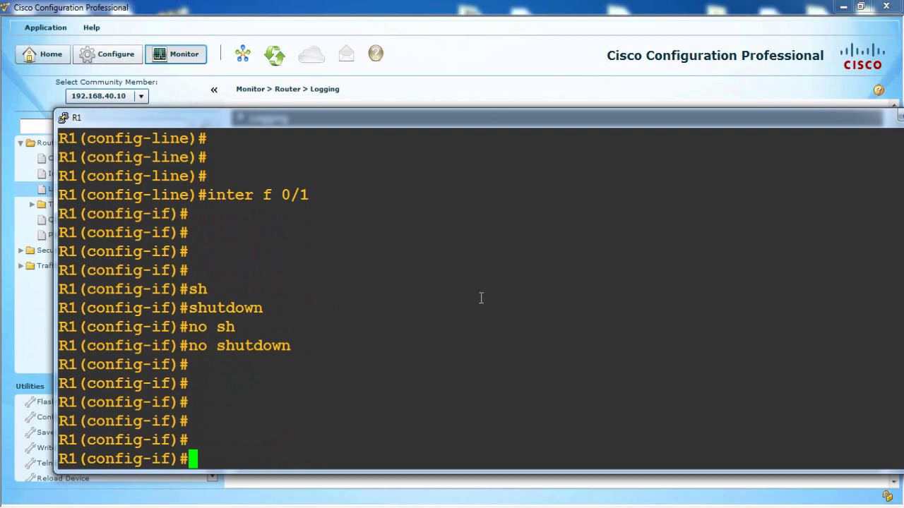
- Return to Cisco Configuration Professional, refresh the router's syslog list, and select the newest FastEthernet0/1 entry
left_click(440, 101)
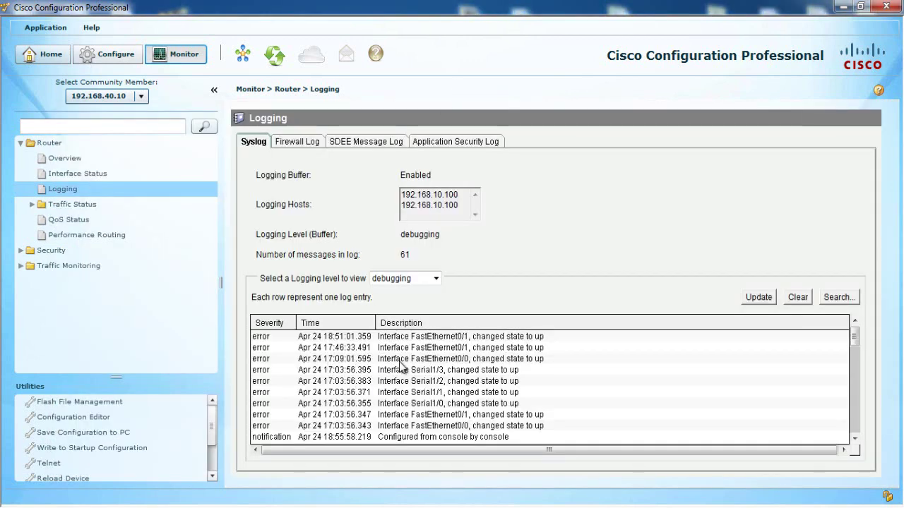
left_click(759, 297)
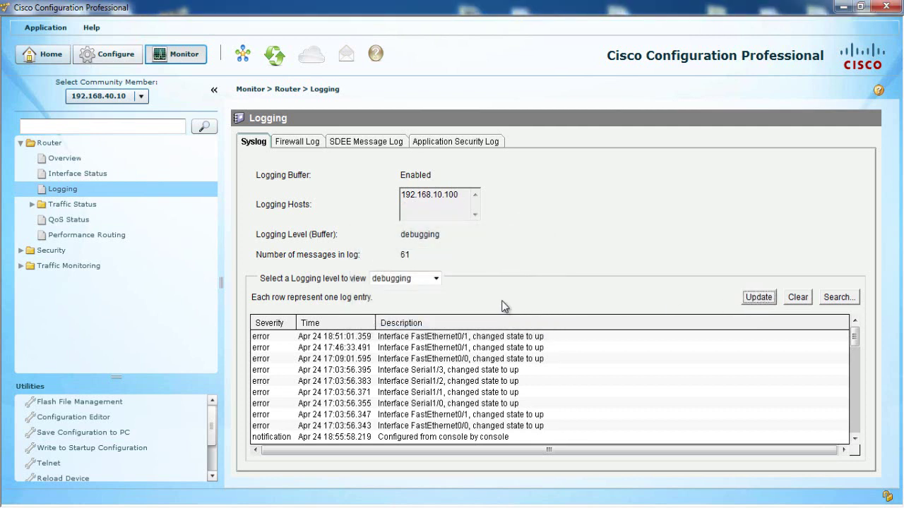
left_click(471, 339)
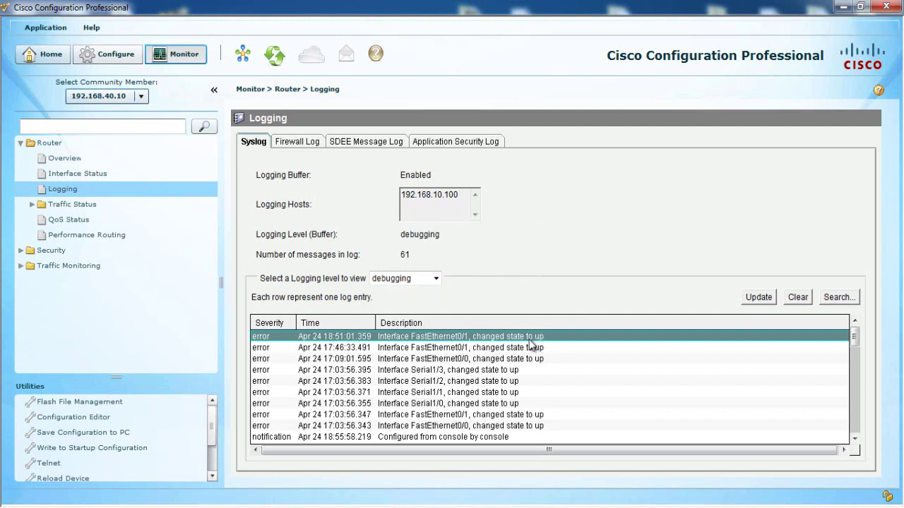
- Filter the syslog view by the notifications level and then by the errors level
left_click(385, 280)
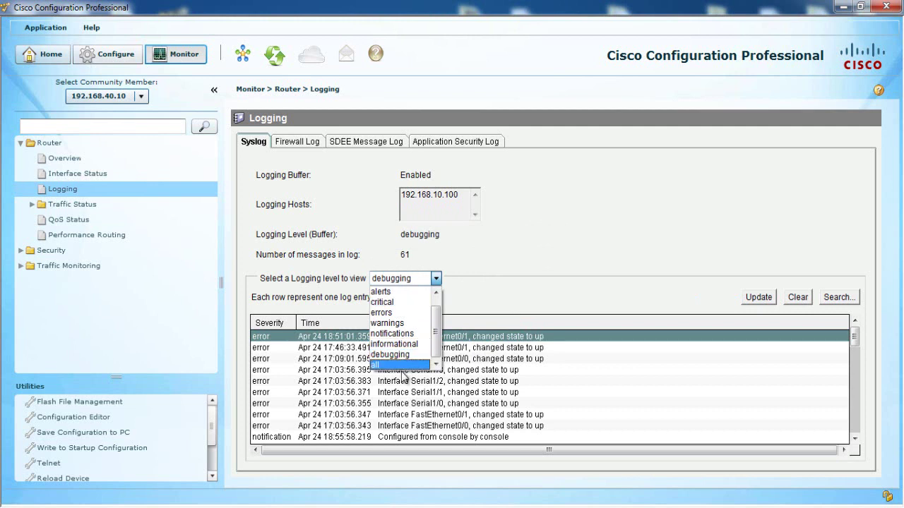
left_click(390, 334)
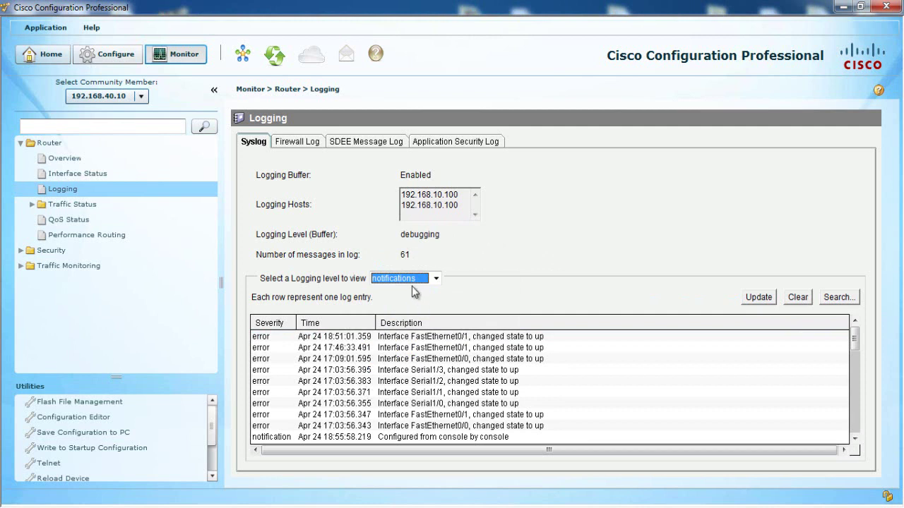
left_click(415, 280)
left_click(399, 313)
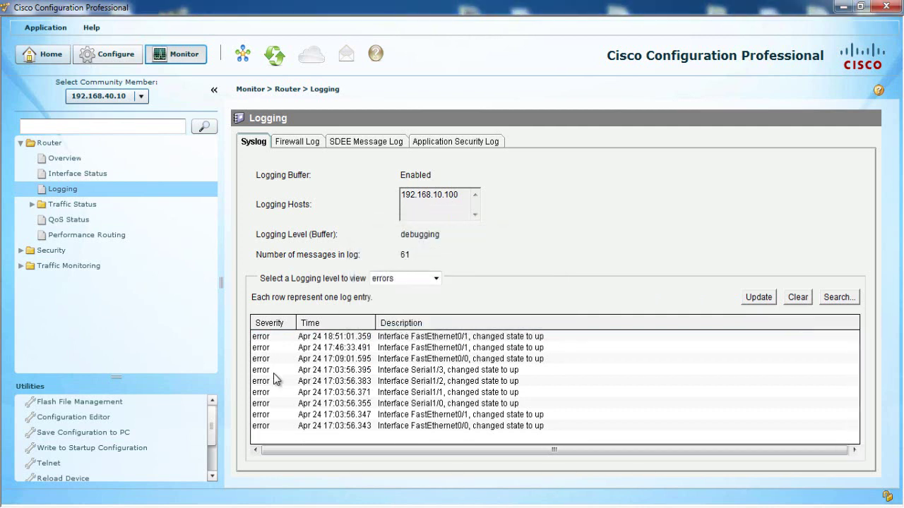
left_click(390, 279)
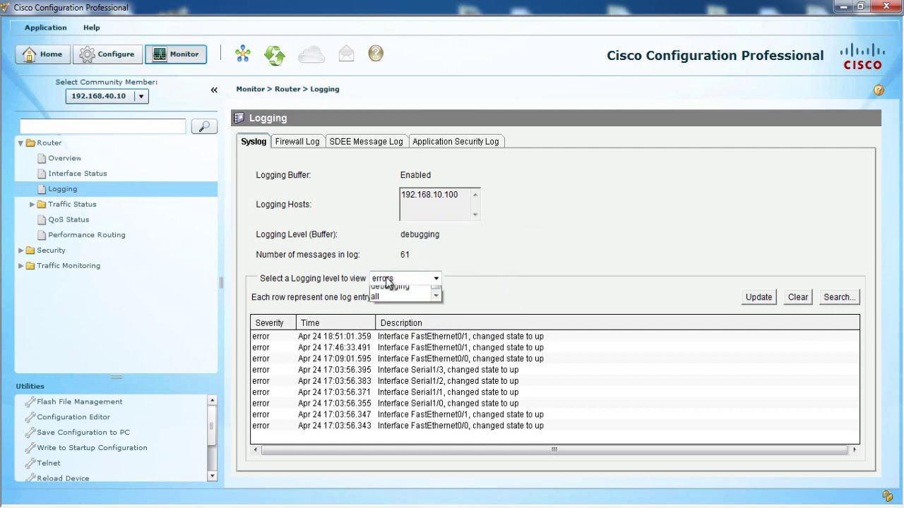
left_click(494, 292)
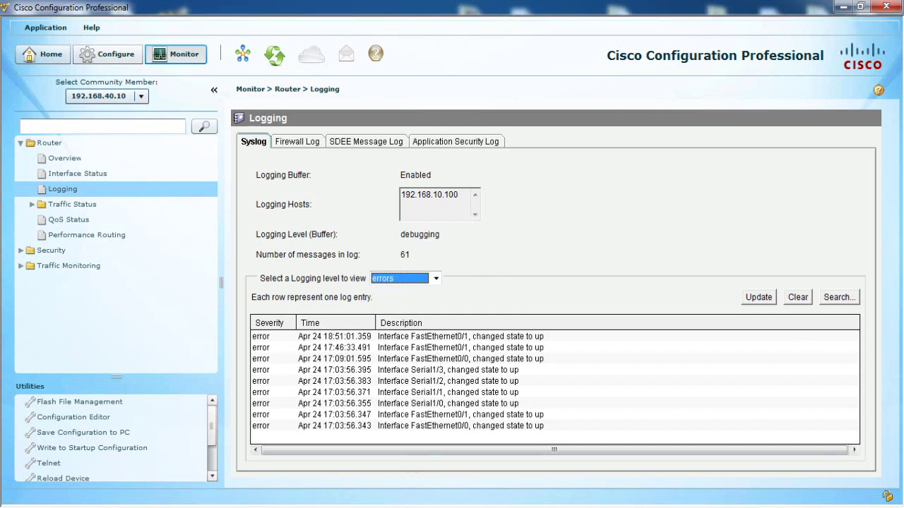
- Return to the Cisco Configuration Professional window, open the router's Security Audit configuration page, and start the security audit wizard
key("alt+Tab")
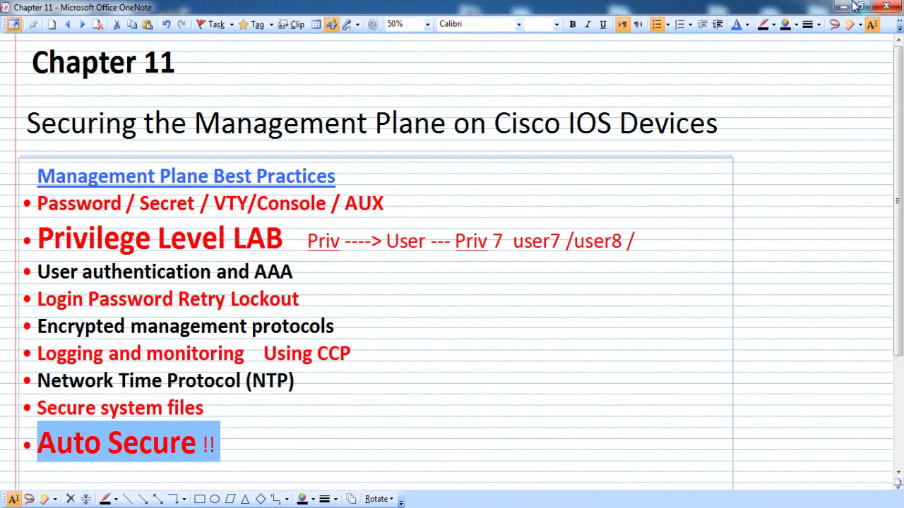
mouse_move(103, 502)
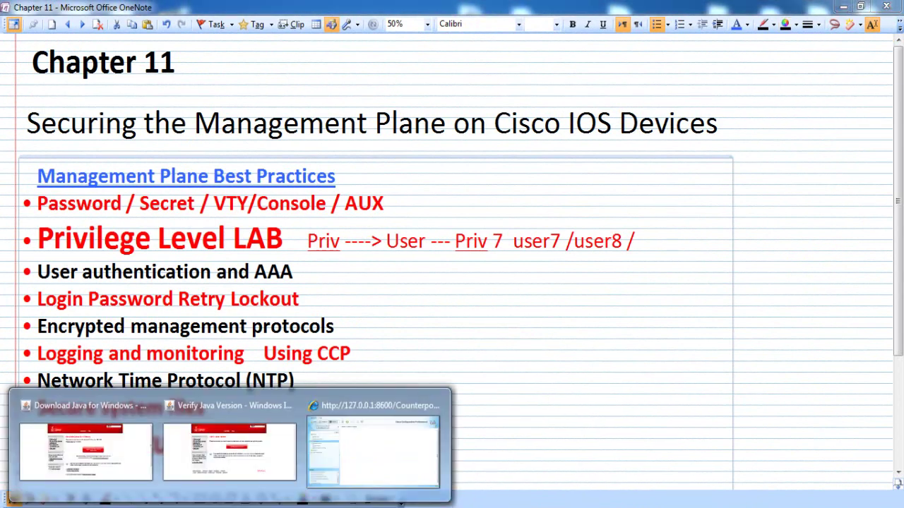
left_click(368, 465)
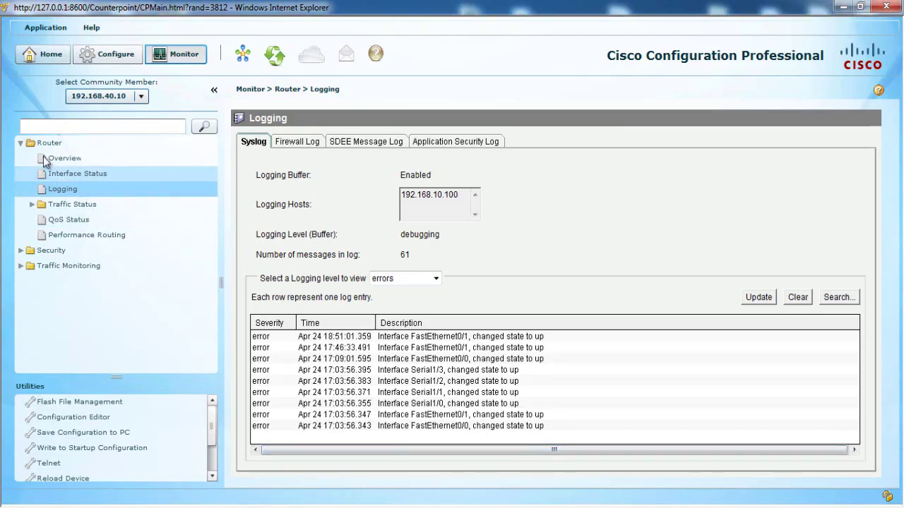
left_click(100, 56)
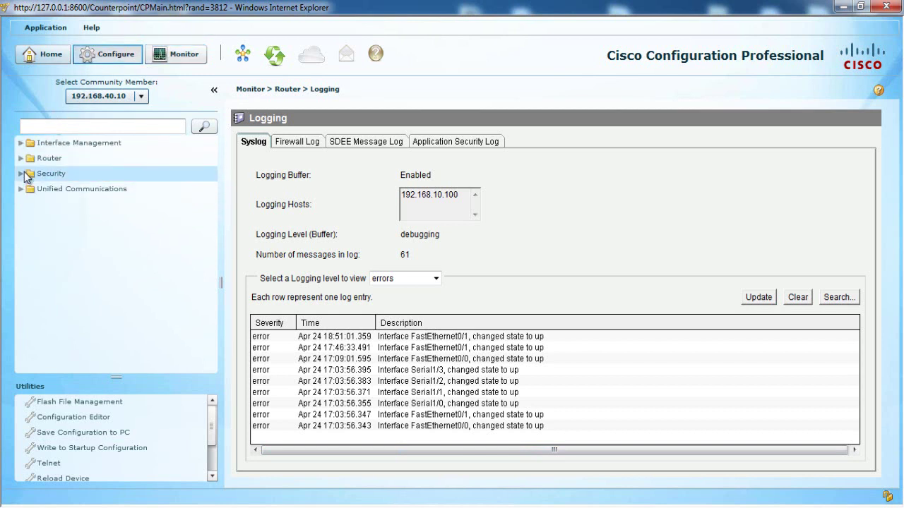
left_click(21, 158)
scroll(64, 266, "down", 2)
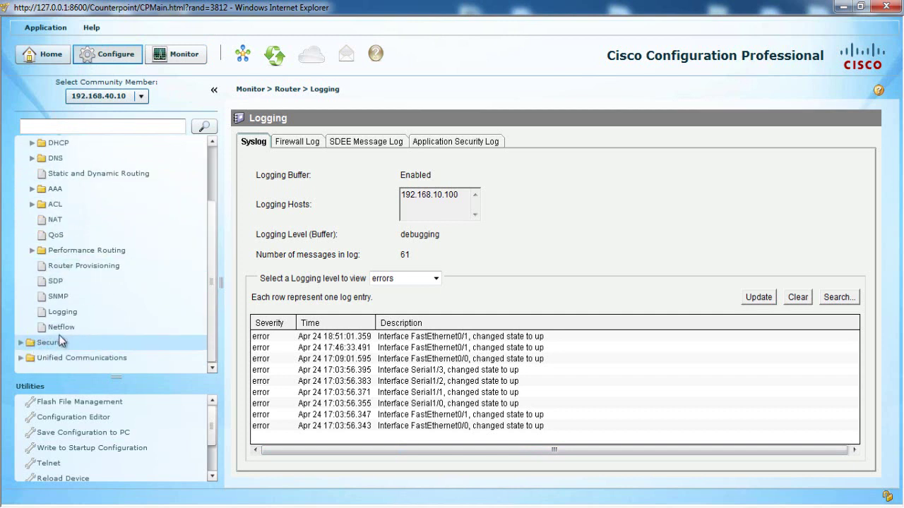
left_click(20, 343)
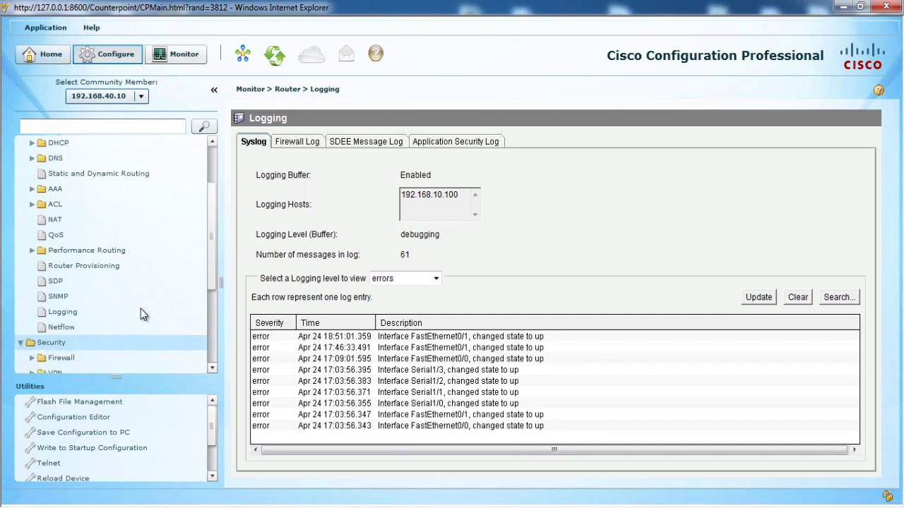
left_click_drag(212, 194, 207, 284)
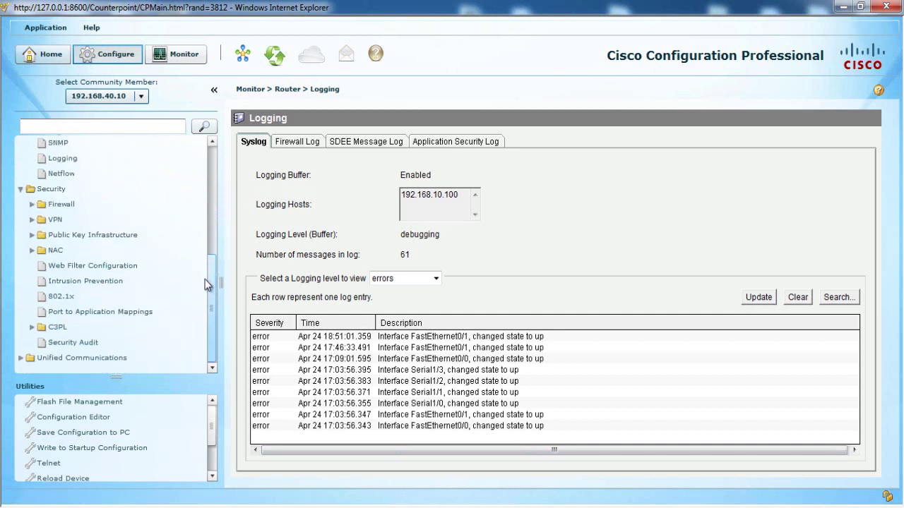
left_click(51, 344)
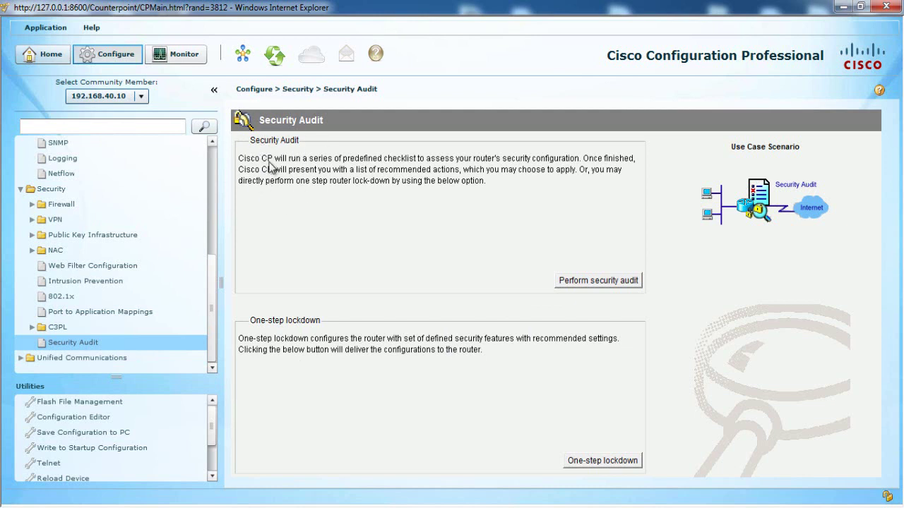
left_click(592, 282)
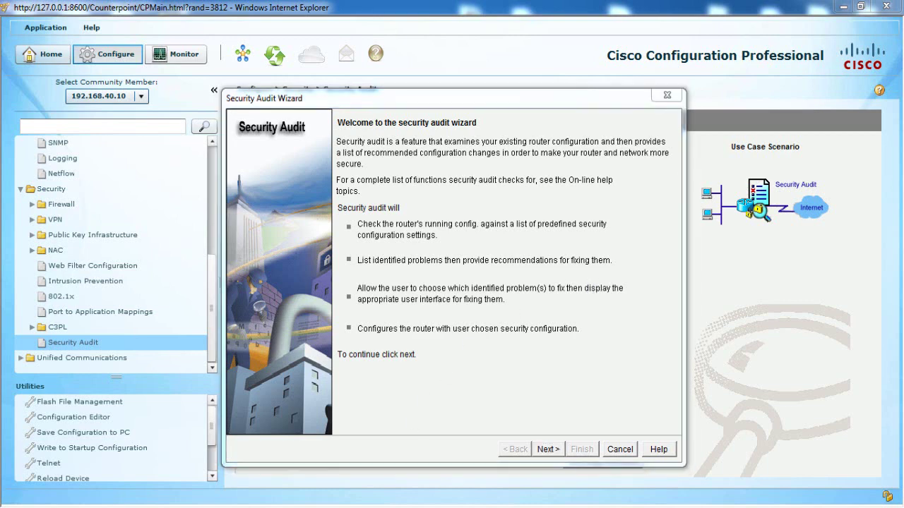
- Switch to the R1 terminal and leave interface configuration mode for the privileged prompt
key("alt+Tab")
key("ctrl+z")
key("Return")
key("Return")
key("Return")
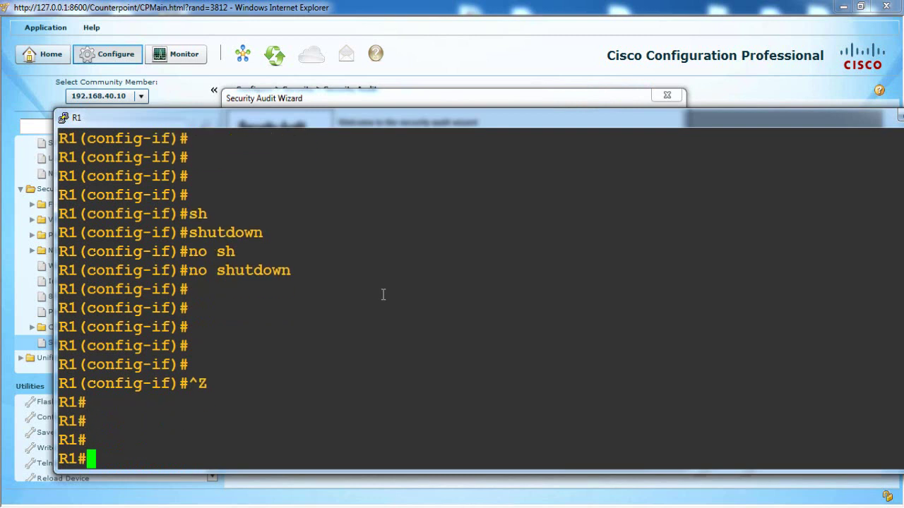
key("Return")
key("Return")
key("Return")
key("Return")
key("Return")
- List the options of the auto secure command and examine firewall, forwarding, login, ntp and ssh
type("auth")
key("Tab")
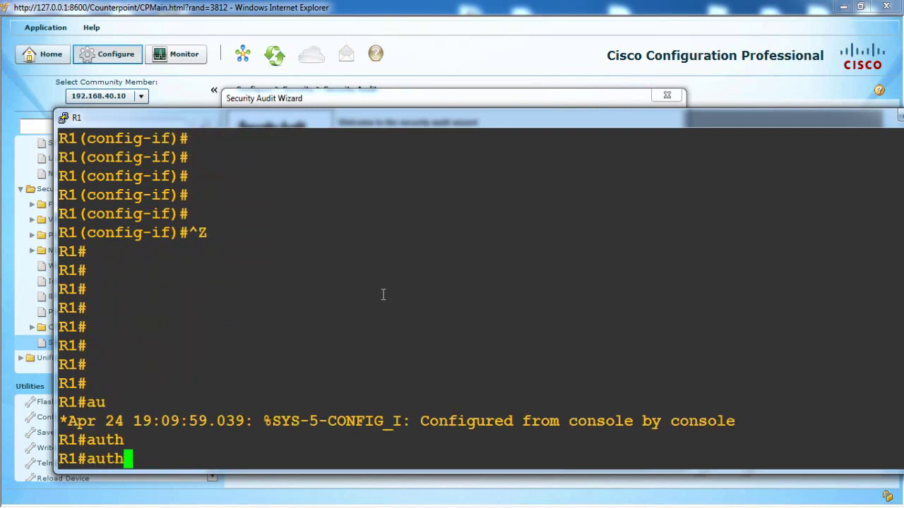
key("BackSpace")
key("Tab")
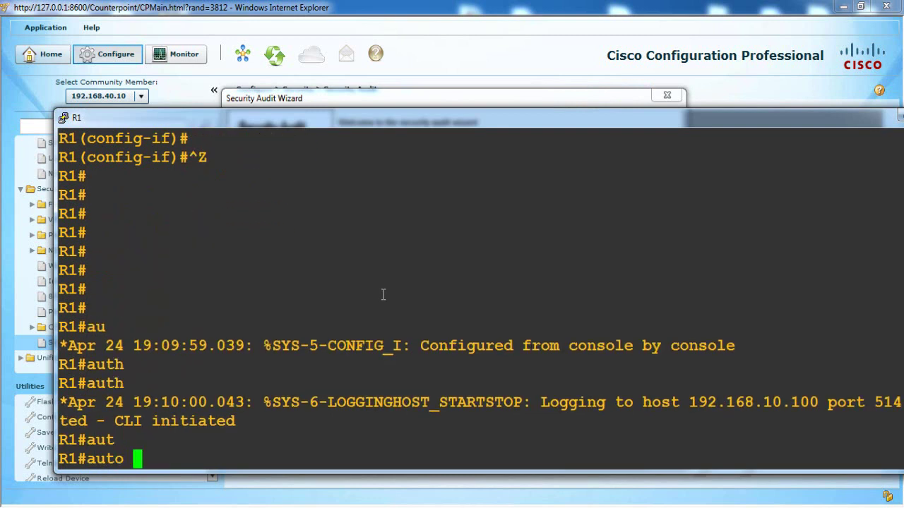
type("sec")
key("Tab")
type("?")
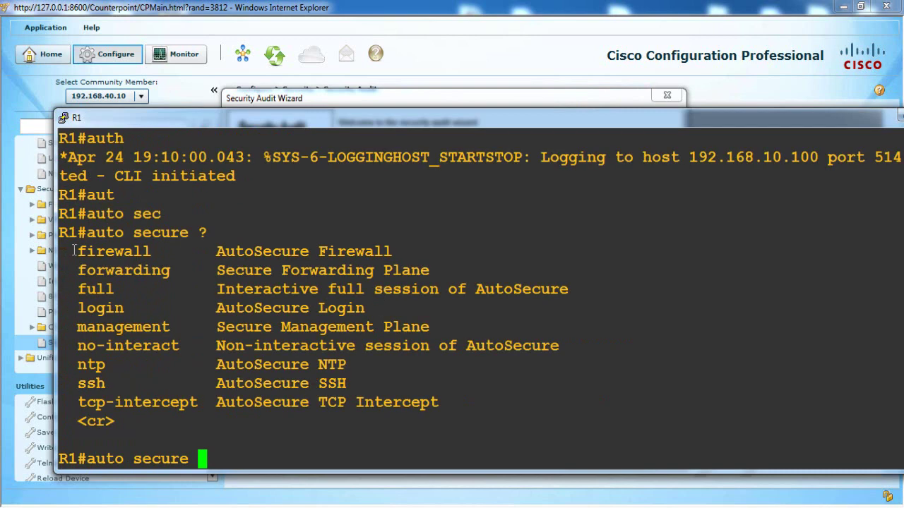
left_click_drag(74, 251, 171, 255)
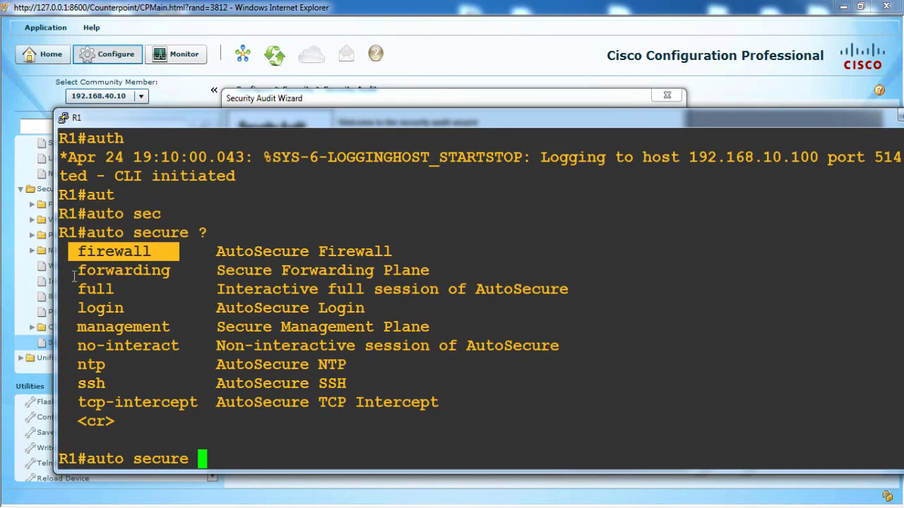
left_click_drag(74, 271, 173, 274)
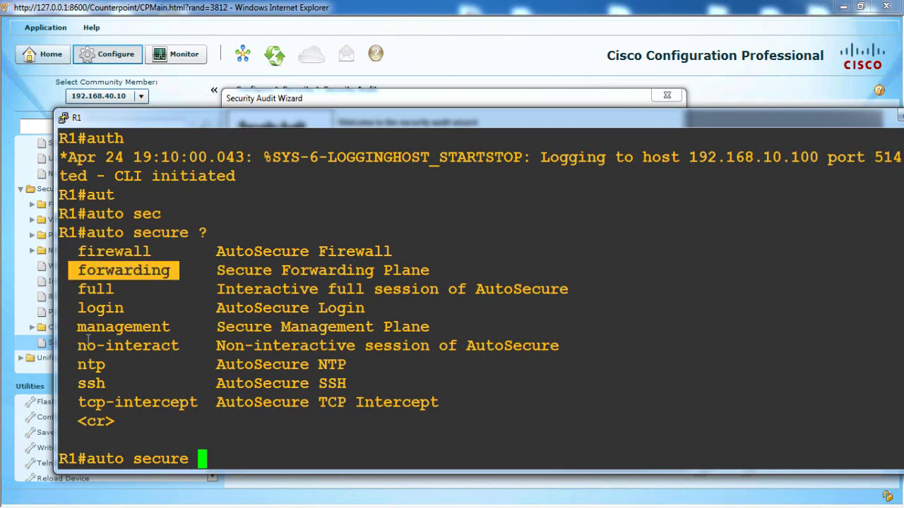
left_click_drag(74, 309, 134, 308)
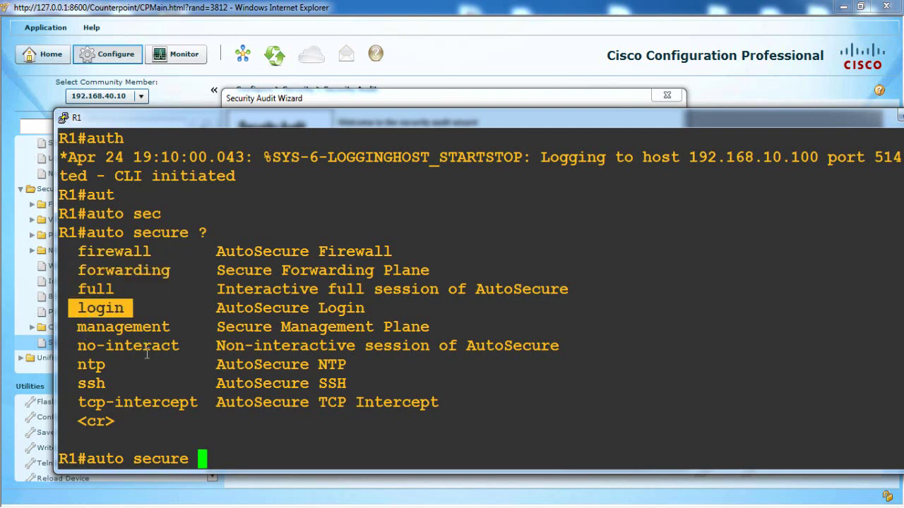
left_click_drag(73, 364, 132, 364)
left_click_drag(78, 384, 123, 385)
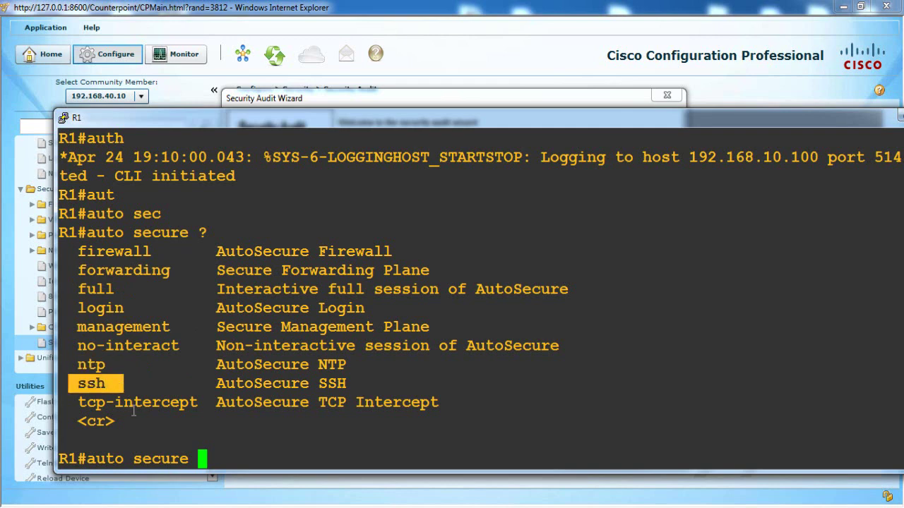
- Return to the Security Audit Wizard, clear the R1 terminal out of view, and exit the wizard
left_click(479, 100)
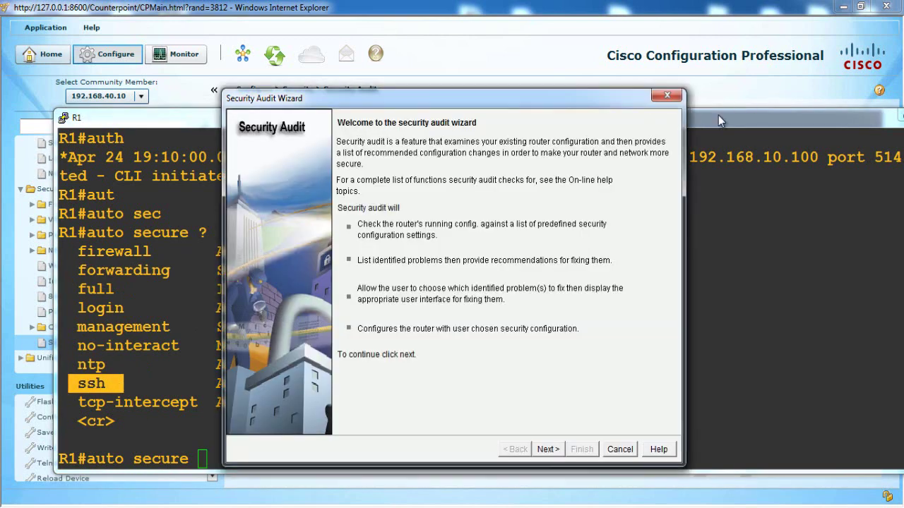
left_click(870, 126)
left_click(846, 120)
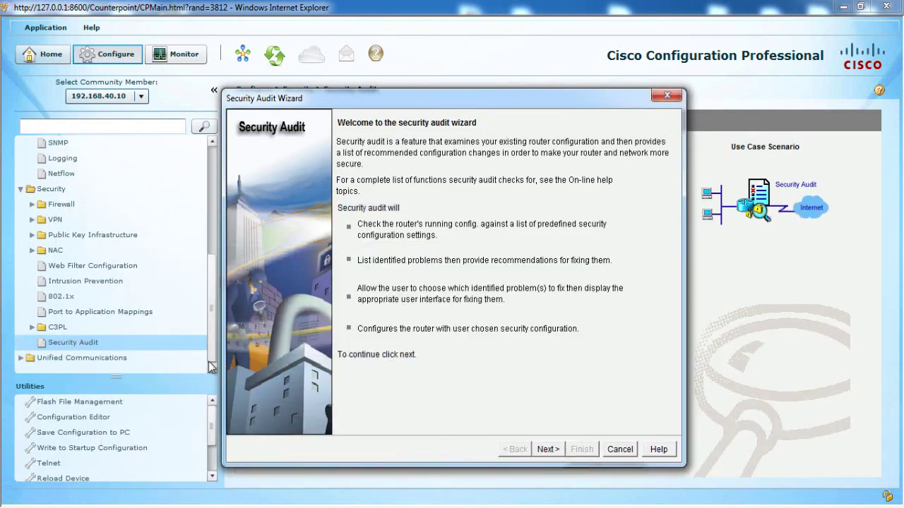
left_click(619, 450)
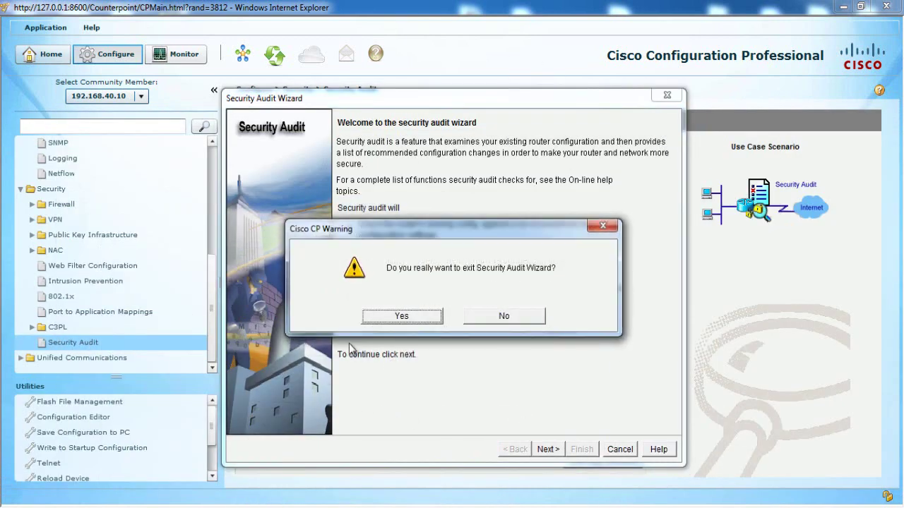
left_click(408, 318)
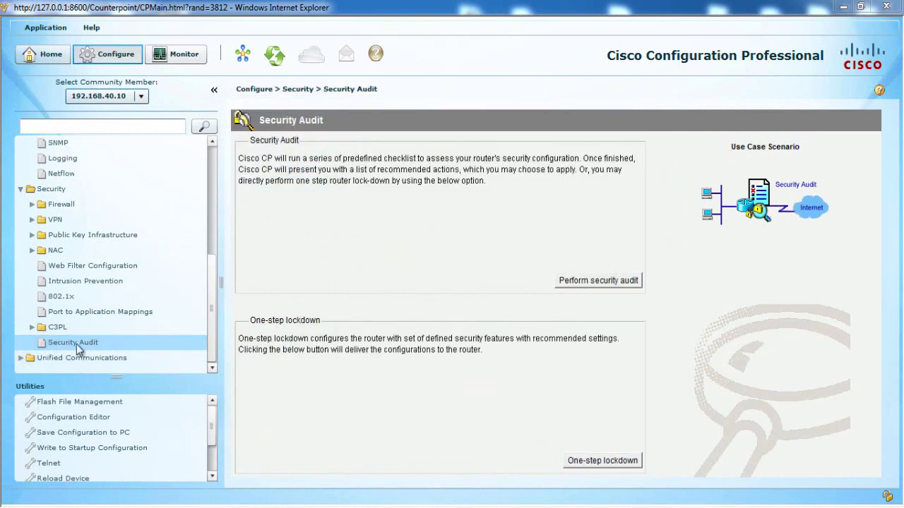
- Run the security audit on the router with FastEthernet0/0 selected as the inside (trusted) interface
left_click(600, 281)
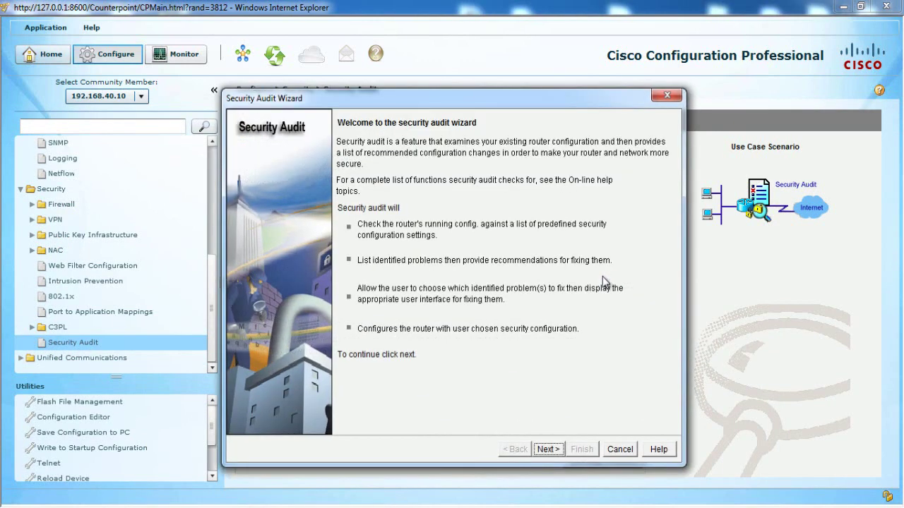
left_click(548, 449)
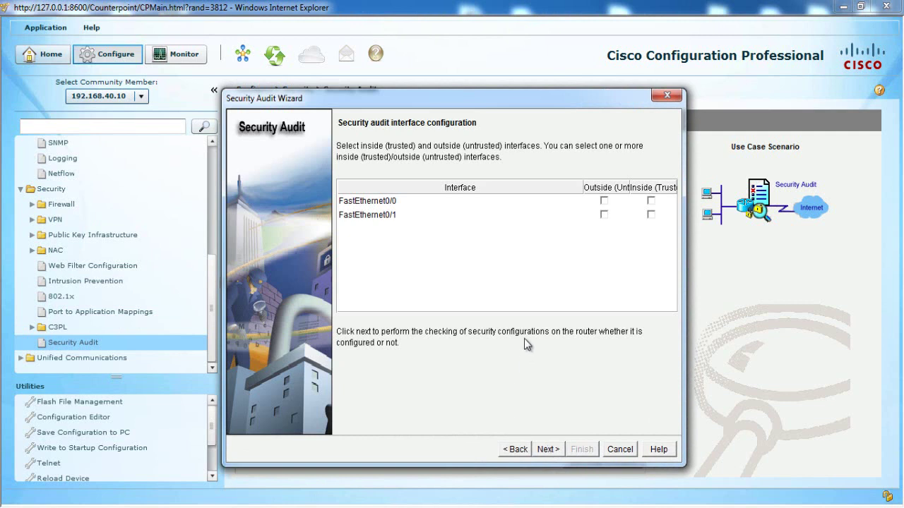
left_click(651, 201)
left_click(549, 450)
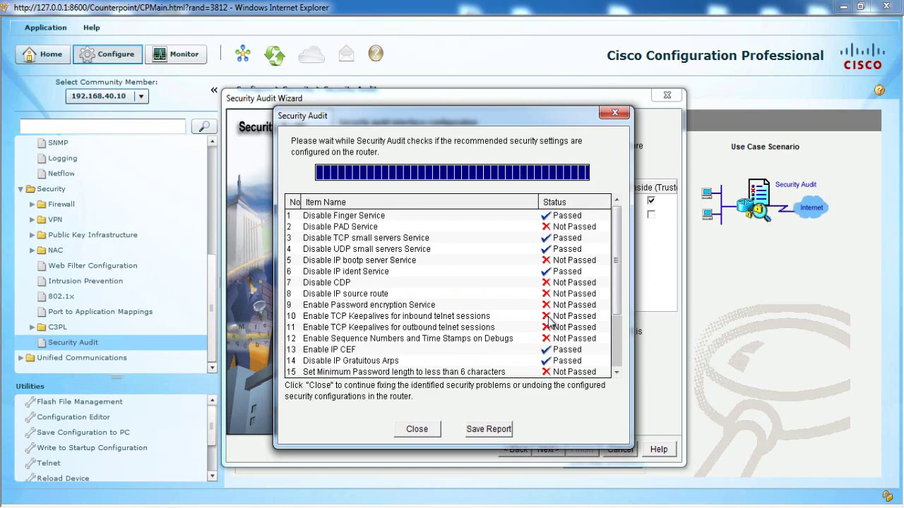
- Save the audit report as CPSecurityAuditReportCard.html in the ASA ALL folder on the Desktop
left_click(492, 433)
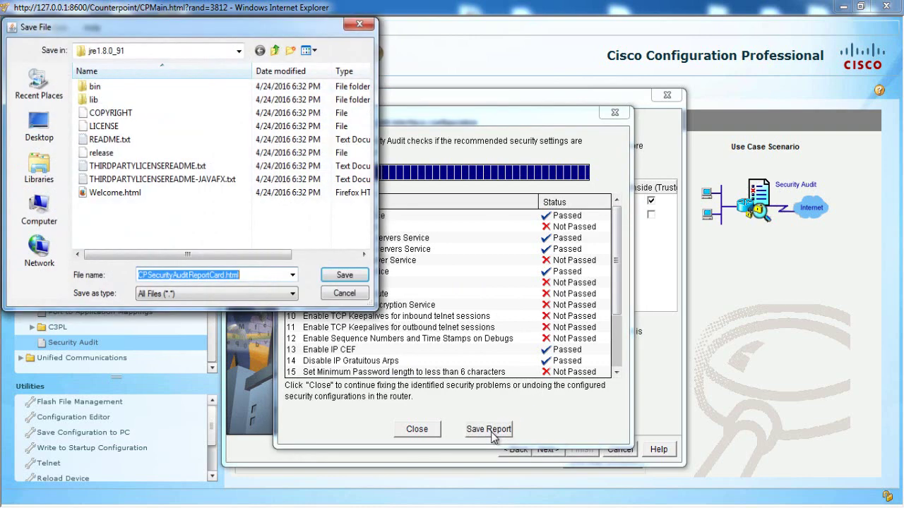
left_click(40, 124)
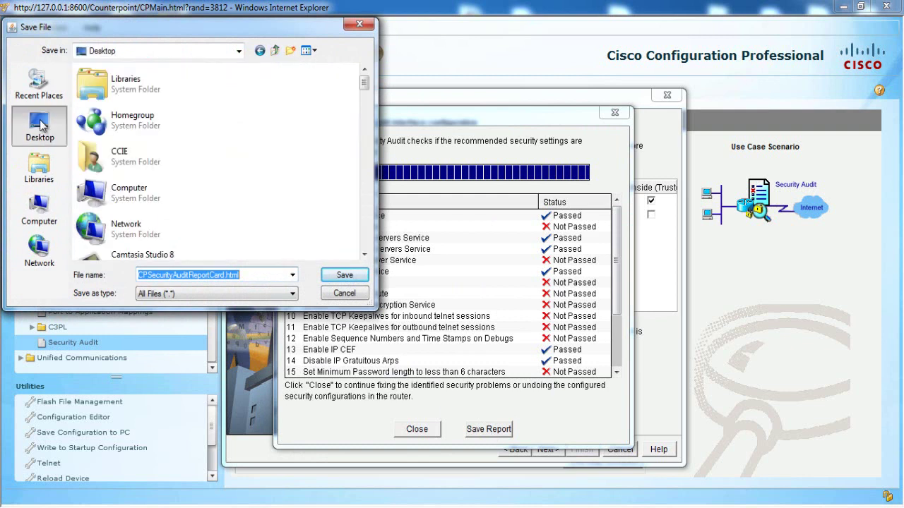
left_click(101, 163)
scroll(100, 165, "down", 2)
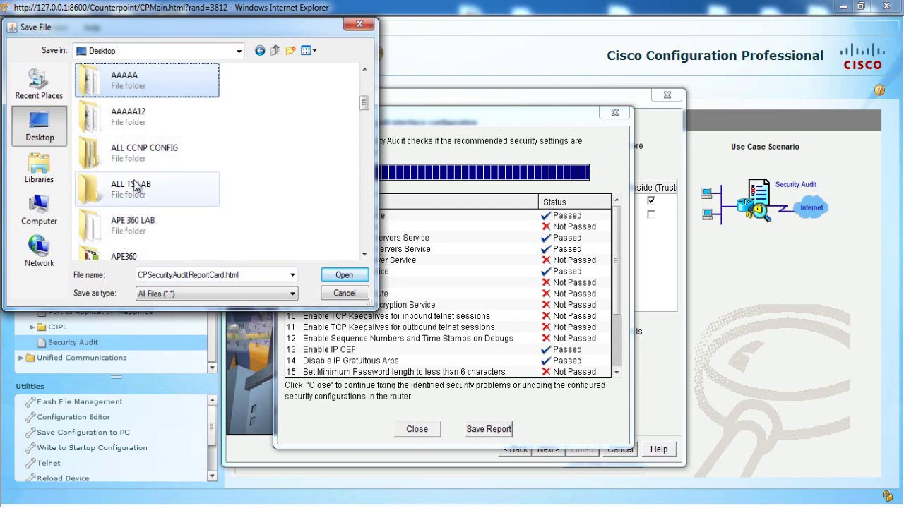
left_click(182, 183)
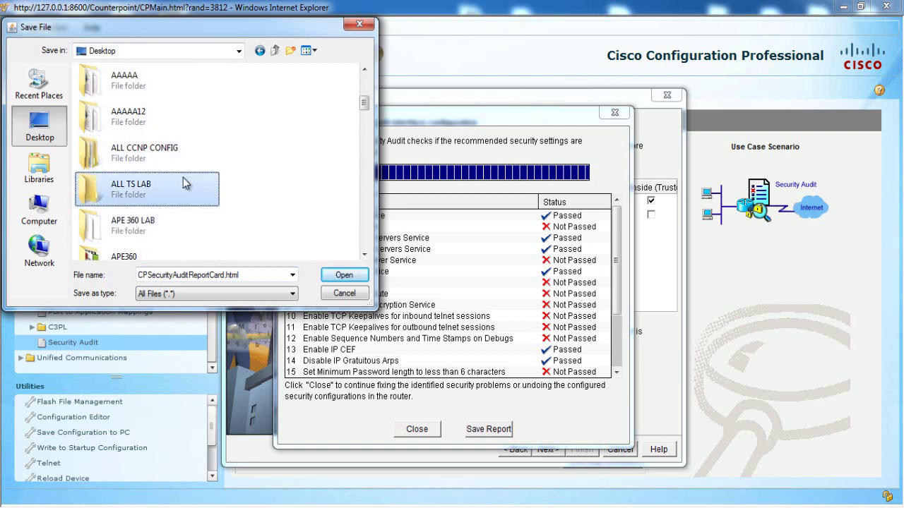
scroll(183, 183, "down", 3)
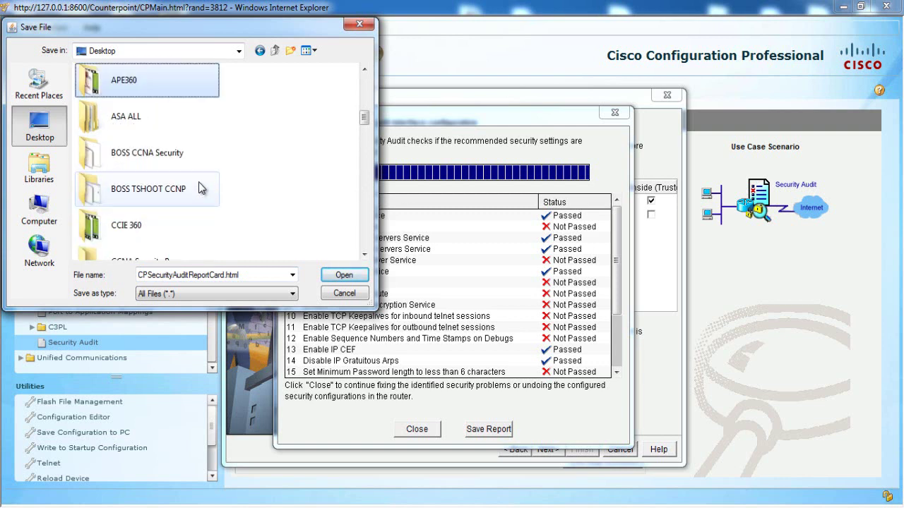
double_click(134, 129)
left_click(343, 279)
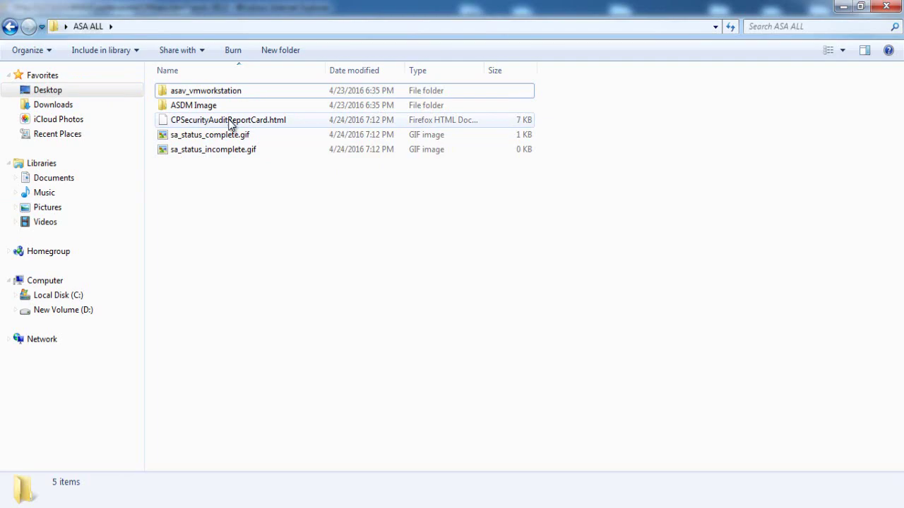
- Open the saved CPSecurityAuditReportCard.html from the ASA ALL folder, review its checklist statuses, and return to the audit results
double_click(229, 121)
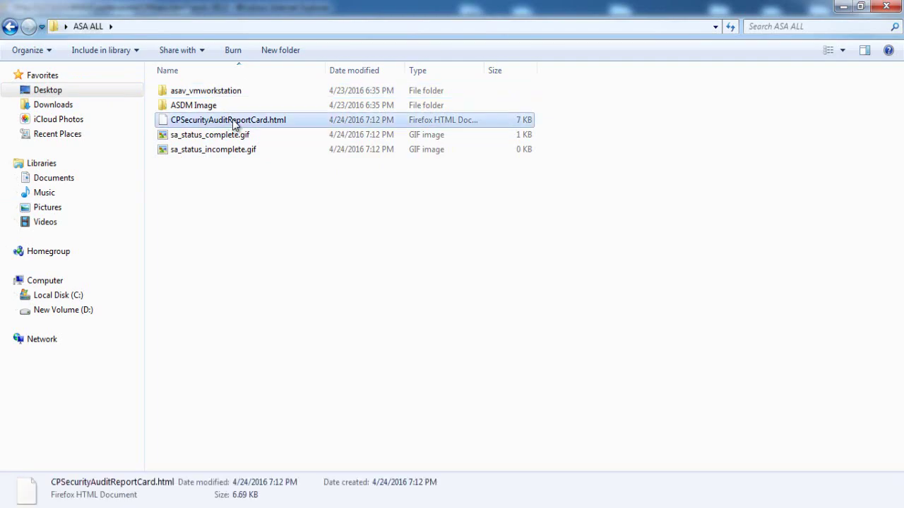
scroll(216, 205, "down", 10)
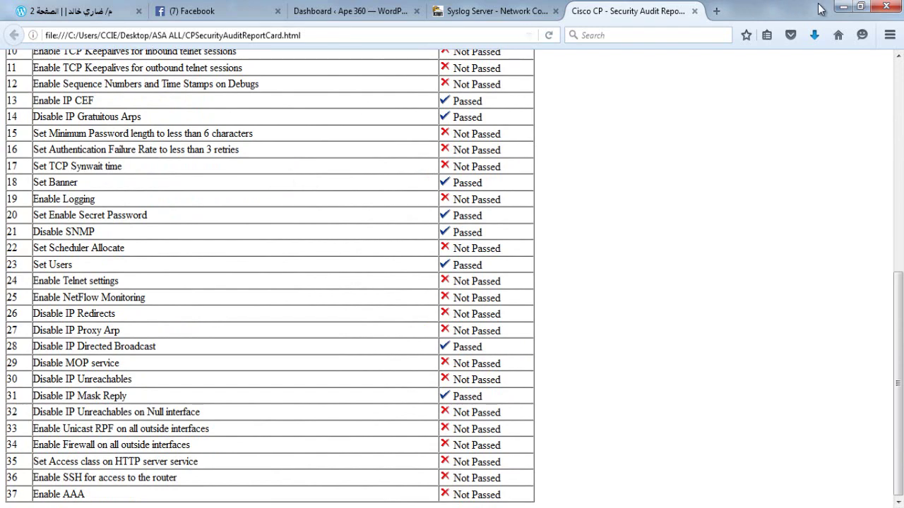
left_click(843, 6)
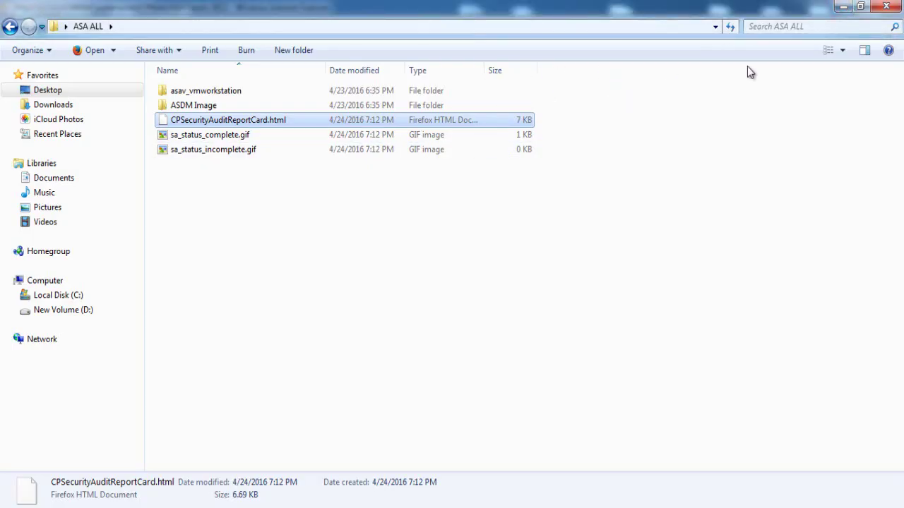
left_click(843, 6)
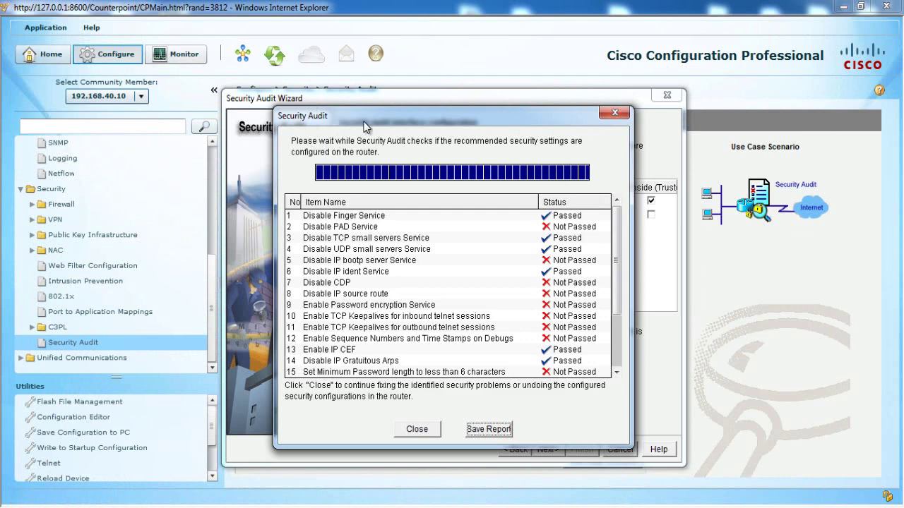
- Close the audit results and mark all identified security problems for fixing
left_click(417, 432)
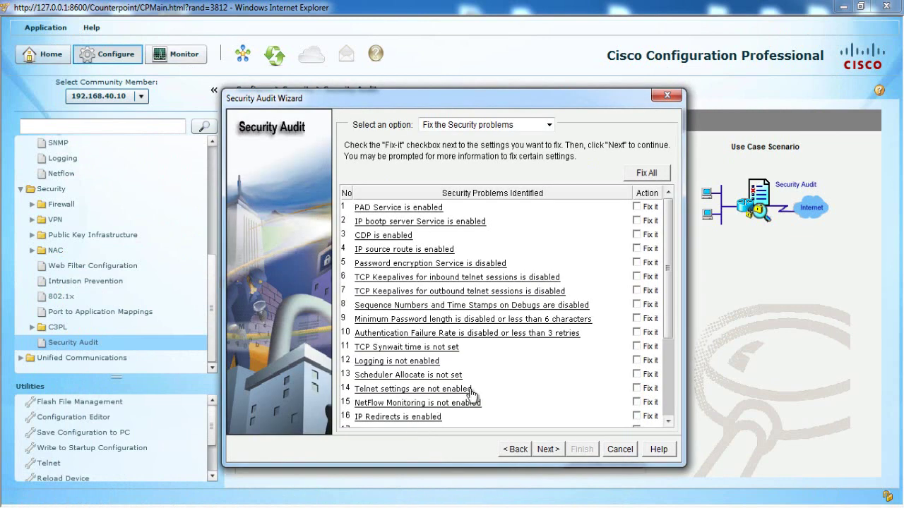
scroll(668, 225, "down", 2)
scroll(664, 226, "up", 2)
left_click(636, 263)
left_click(637, 220)
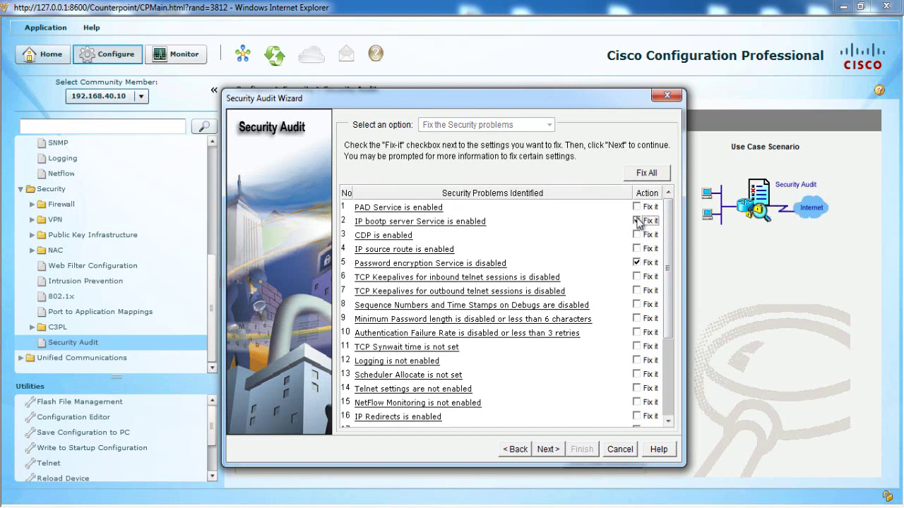
left_click(637, 360)
left_click(656, 173)
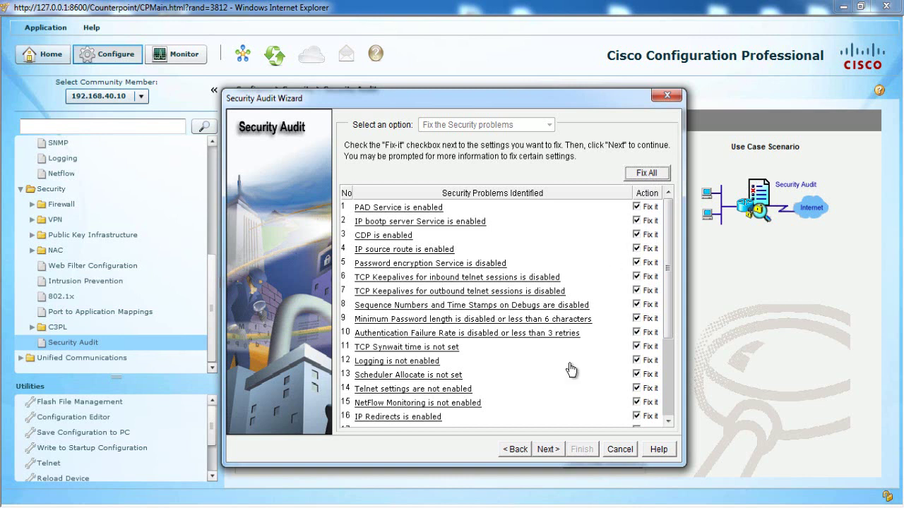
- Preview the wizard's logging level setting and return to the list of identified security problems
left_click(550, 453)
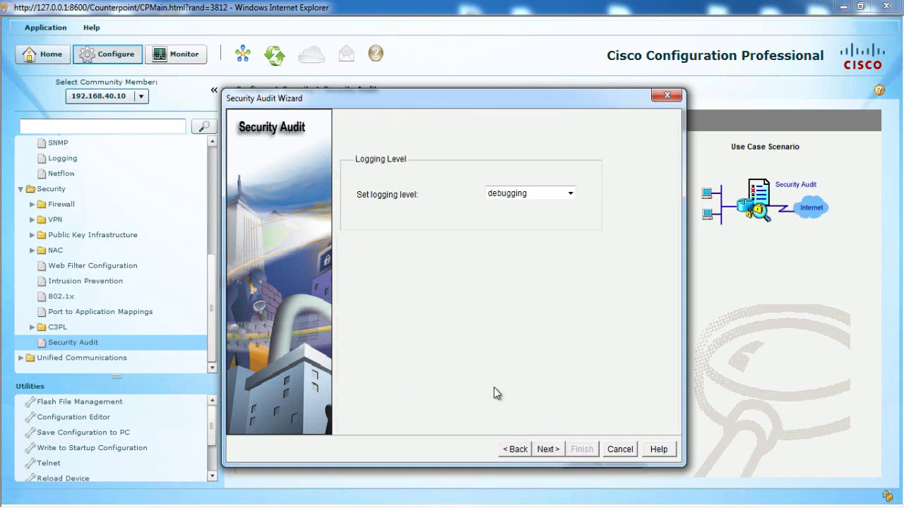
left_click(516, 449)
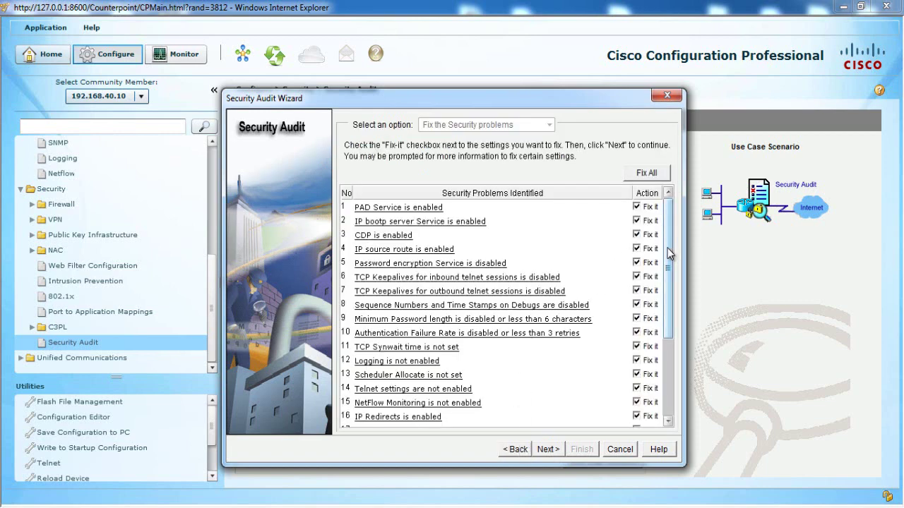
left_click_drag(667, 248, 664, 229)
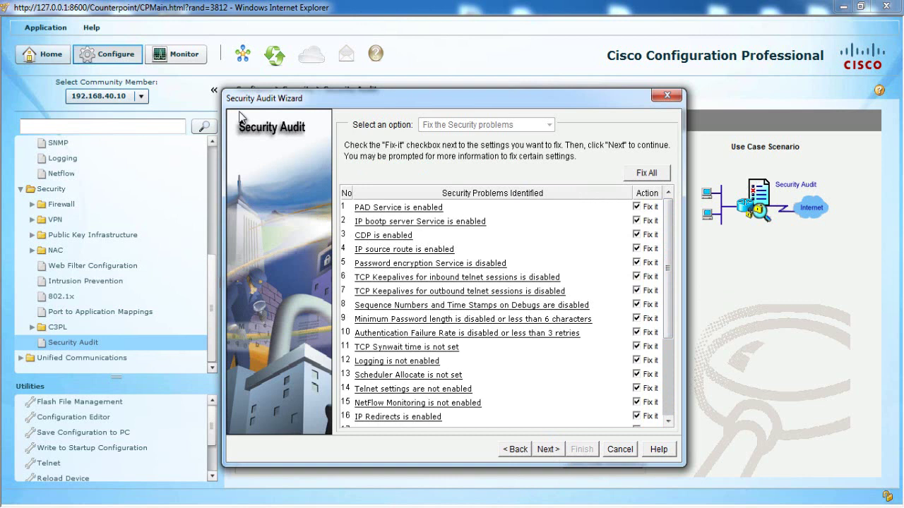
- Switch to the Chapter 11 notes in OneNote and highlight the Auto Secure item and the chapter title
key("alt+Tab")
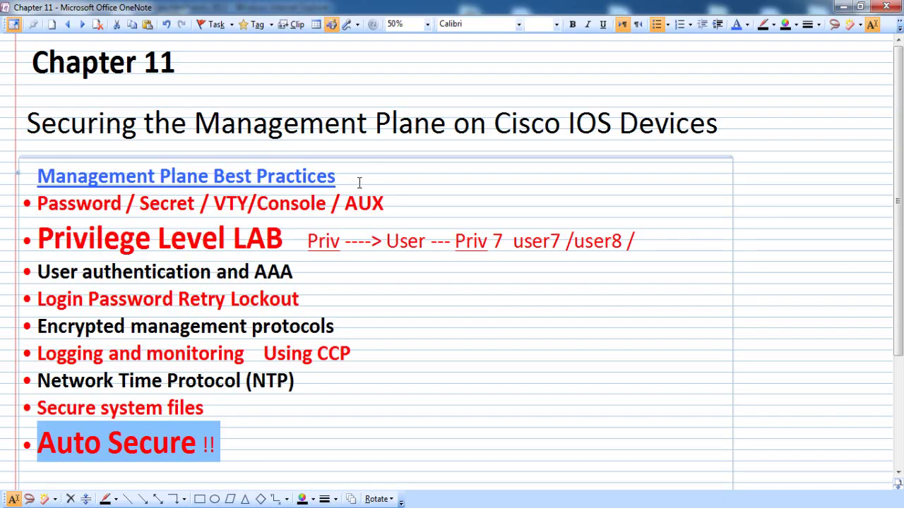
left_click_drag(196, 72, 34, 74)
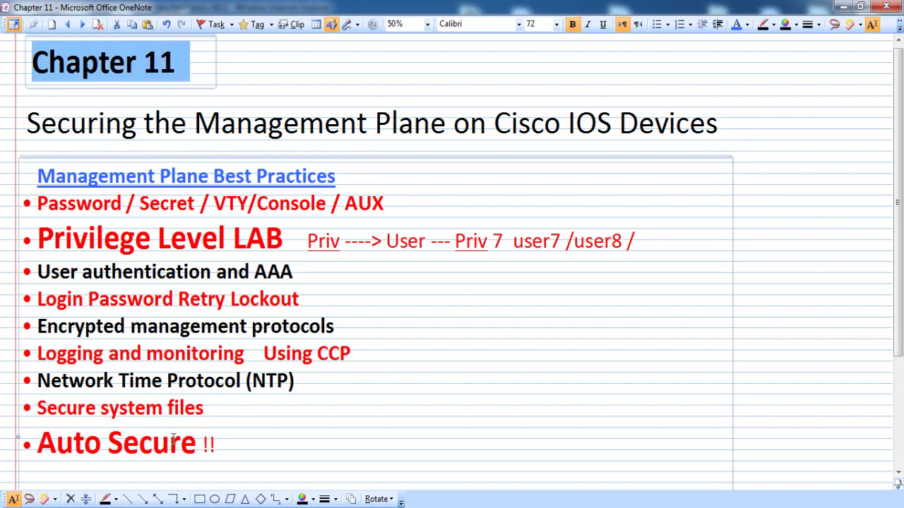
left_click_drag(221, 447, 35, 449)
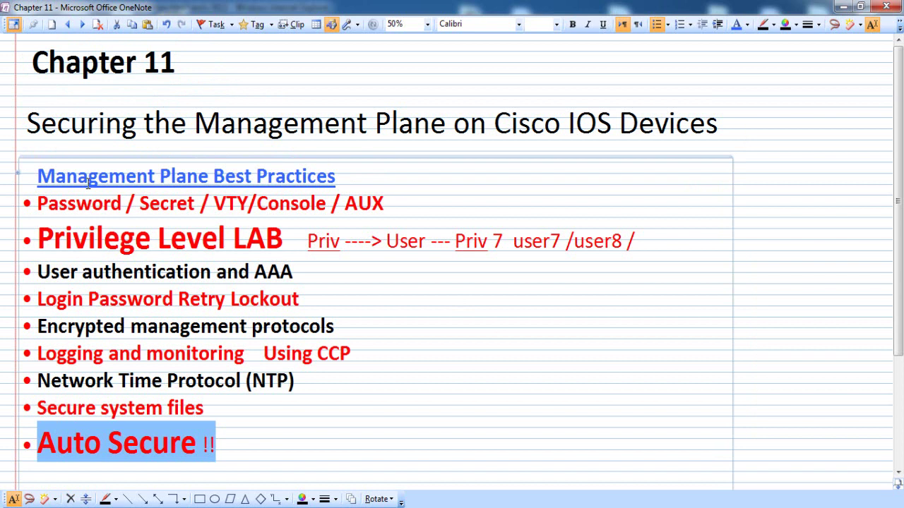
triple_click(34, 64)
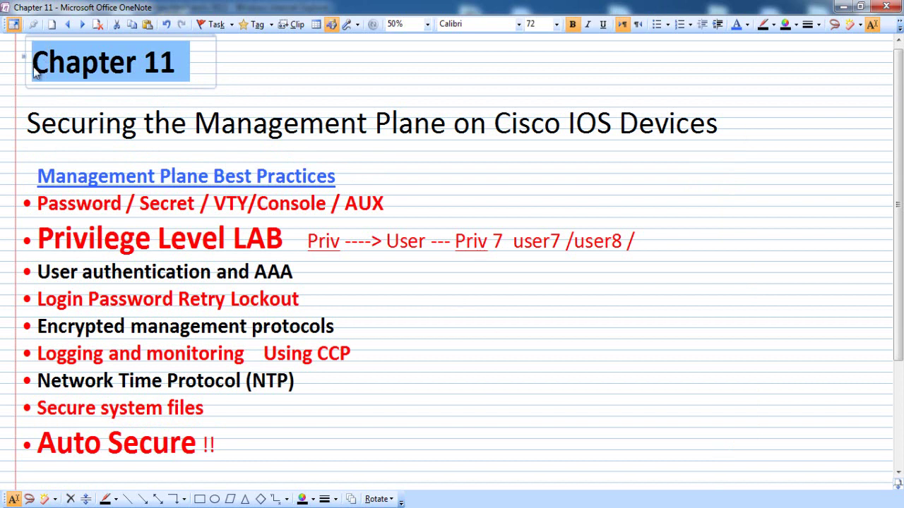